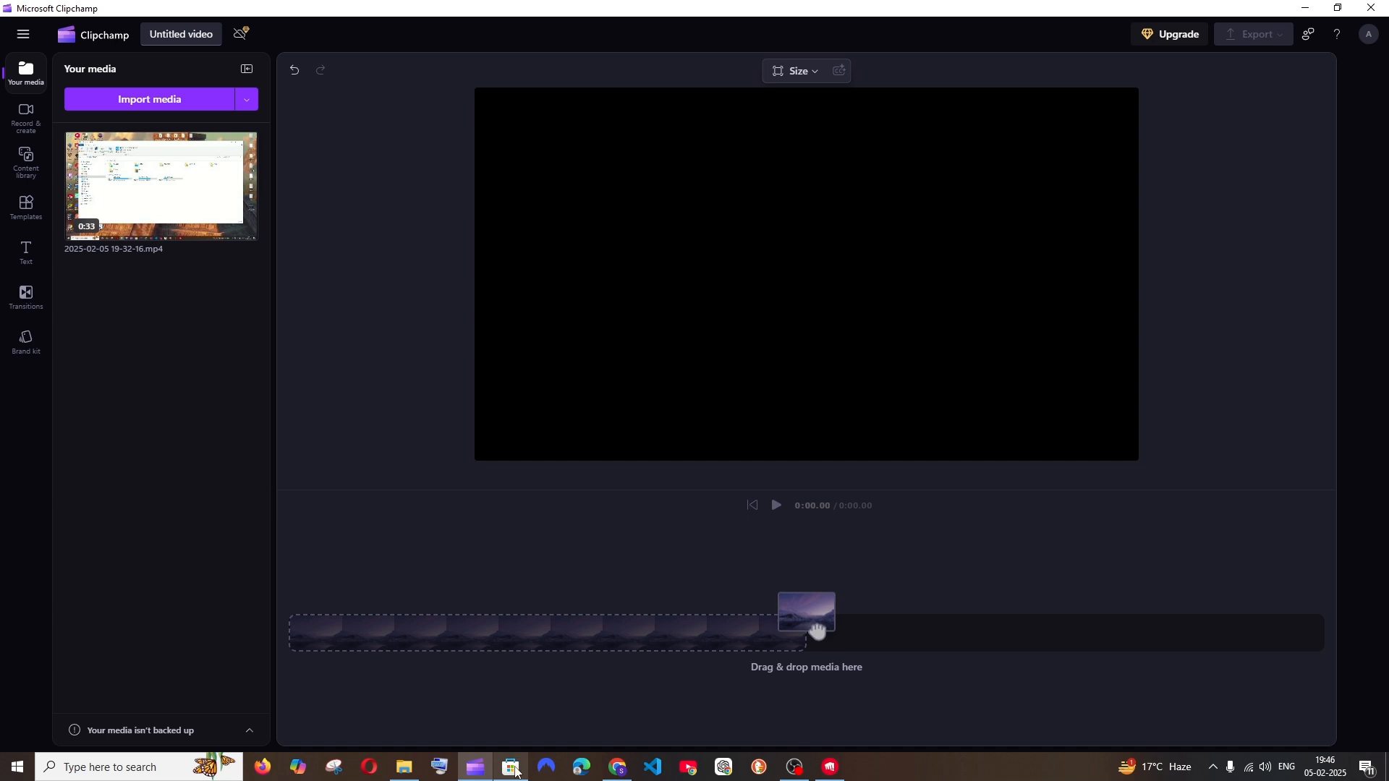
left_click(511, 768)
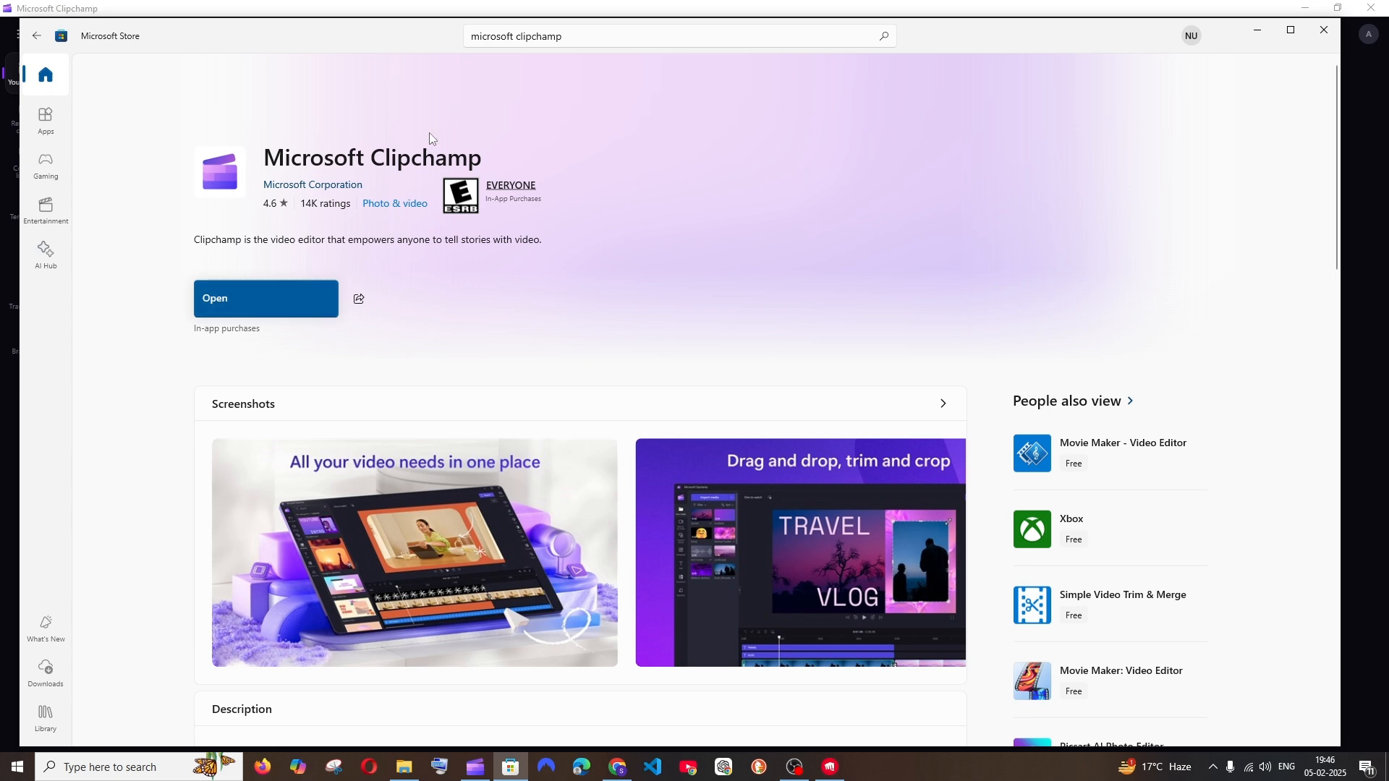
left_click(1257, 32)
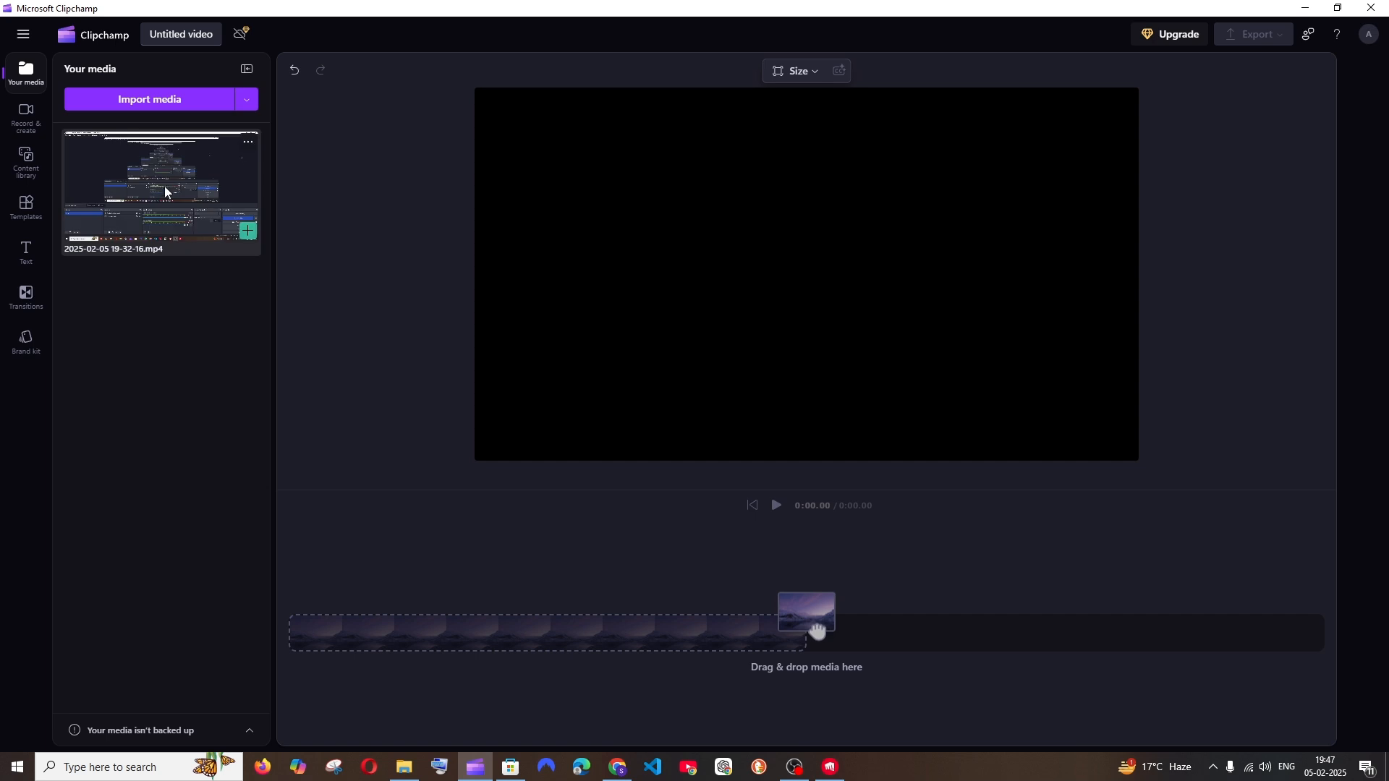
left_click_drag(167, 189, 380, 657)
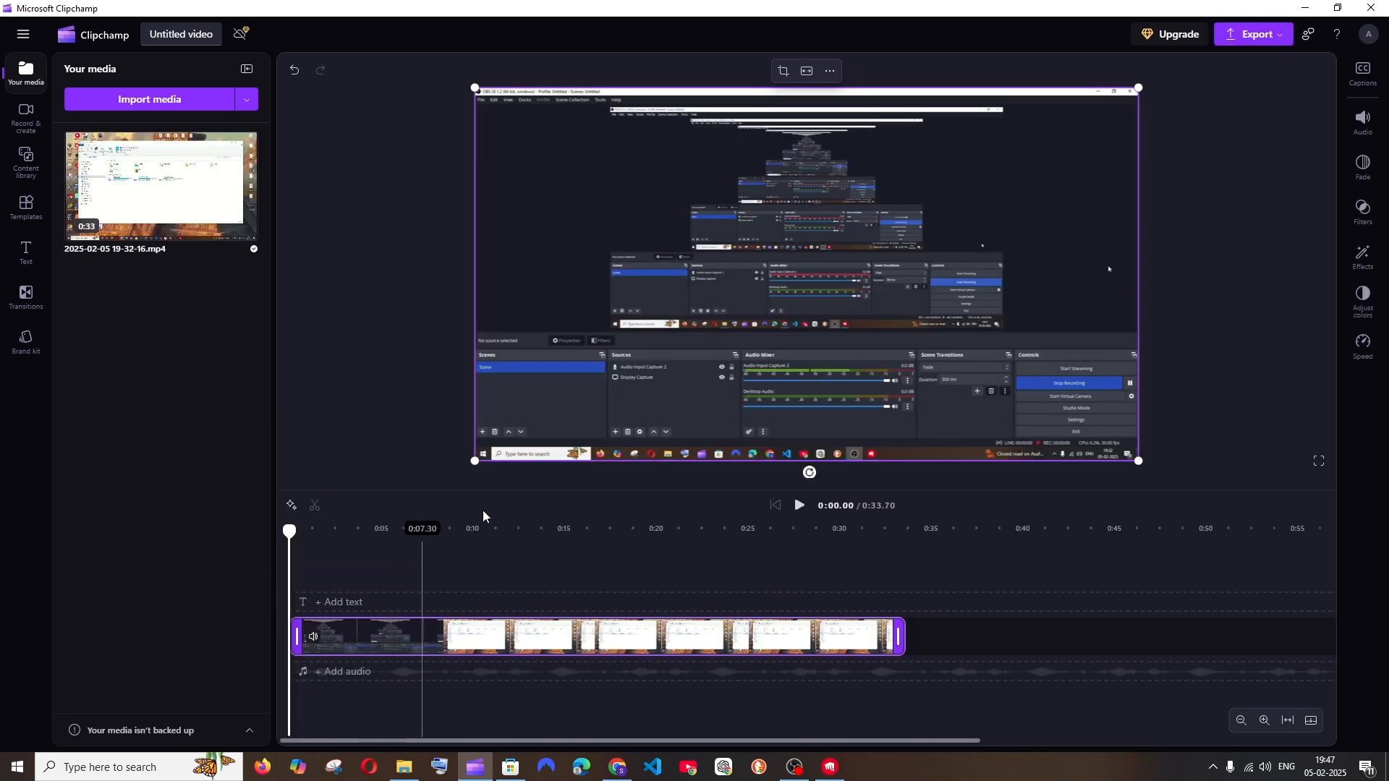
Play the video from several points on the timeline to check its silent and spoken sections
left_click(405, 589)
key("space")
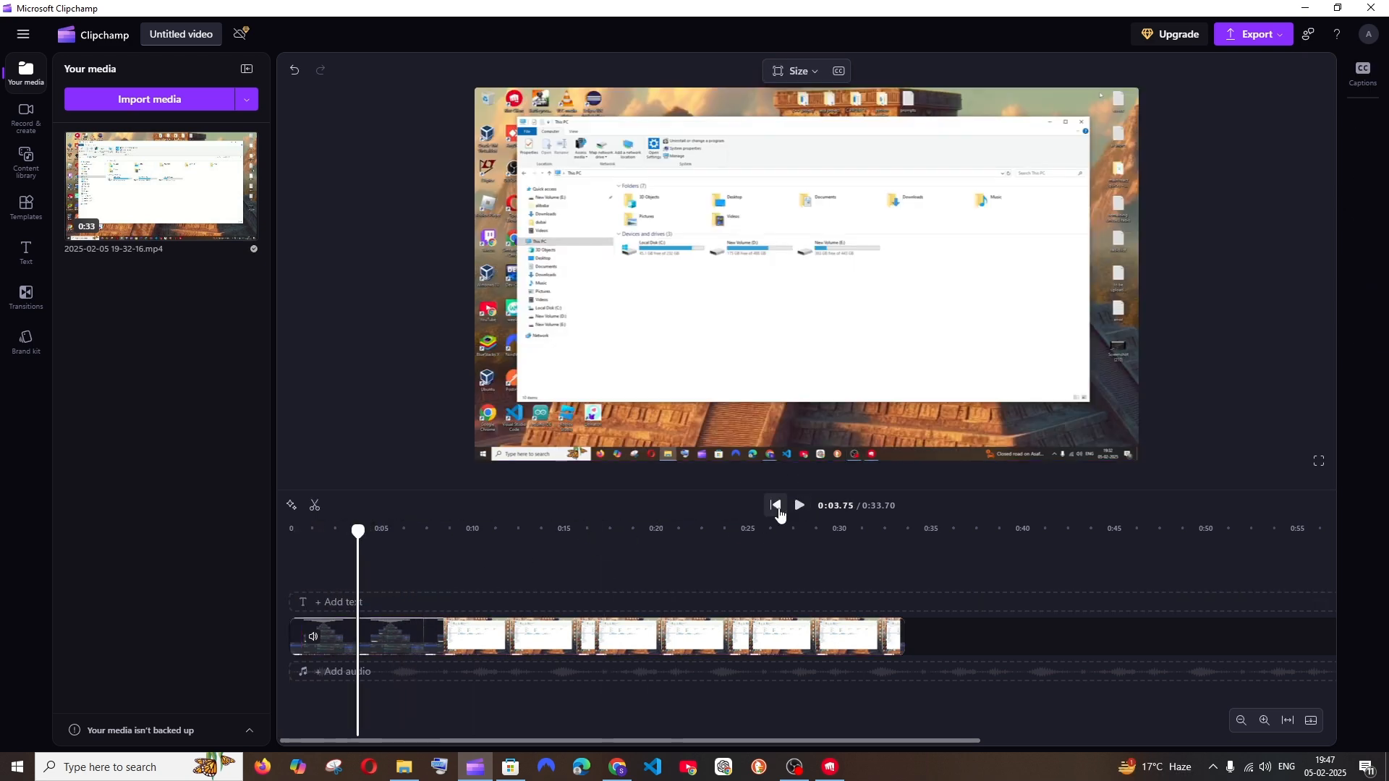
left_click(799, 504)
left_click(343, 642)
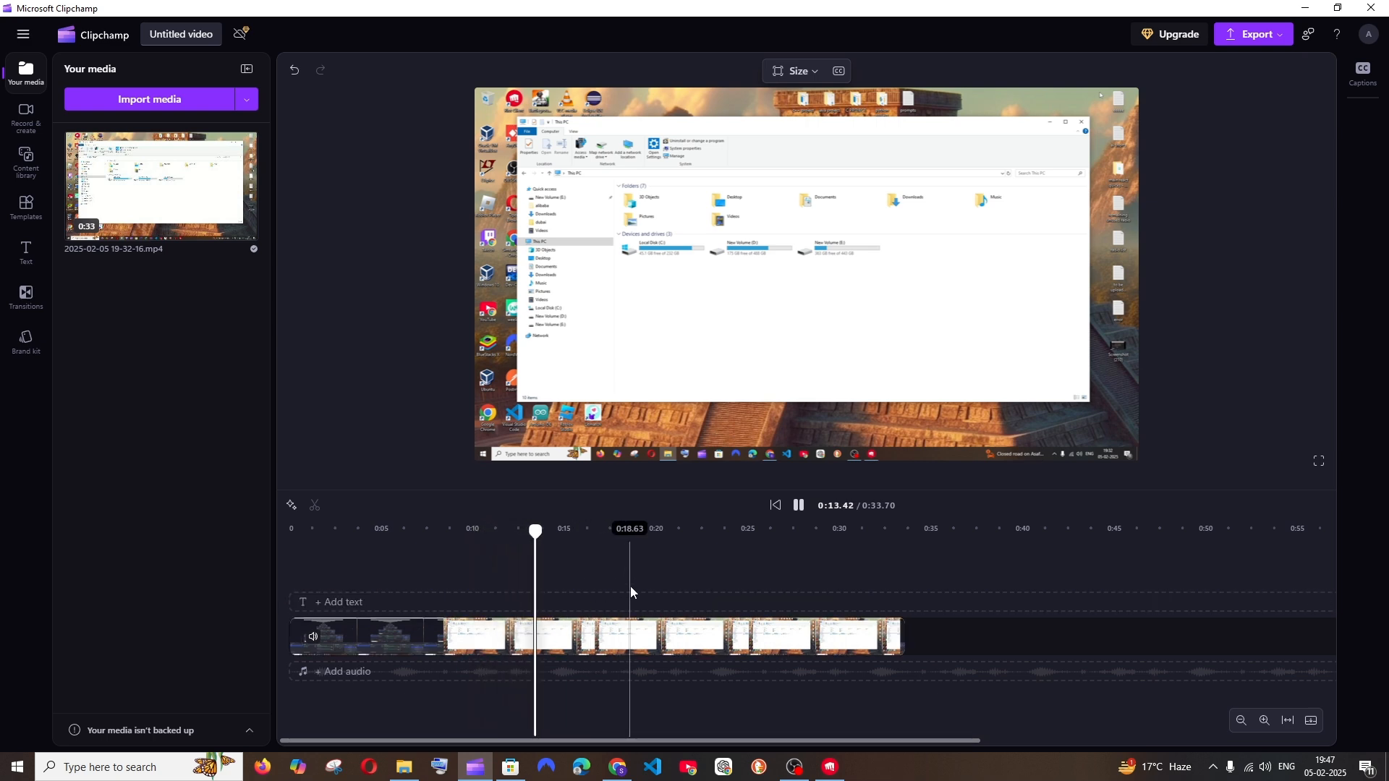
left_click(798, 505)
left_click(797, 505)
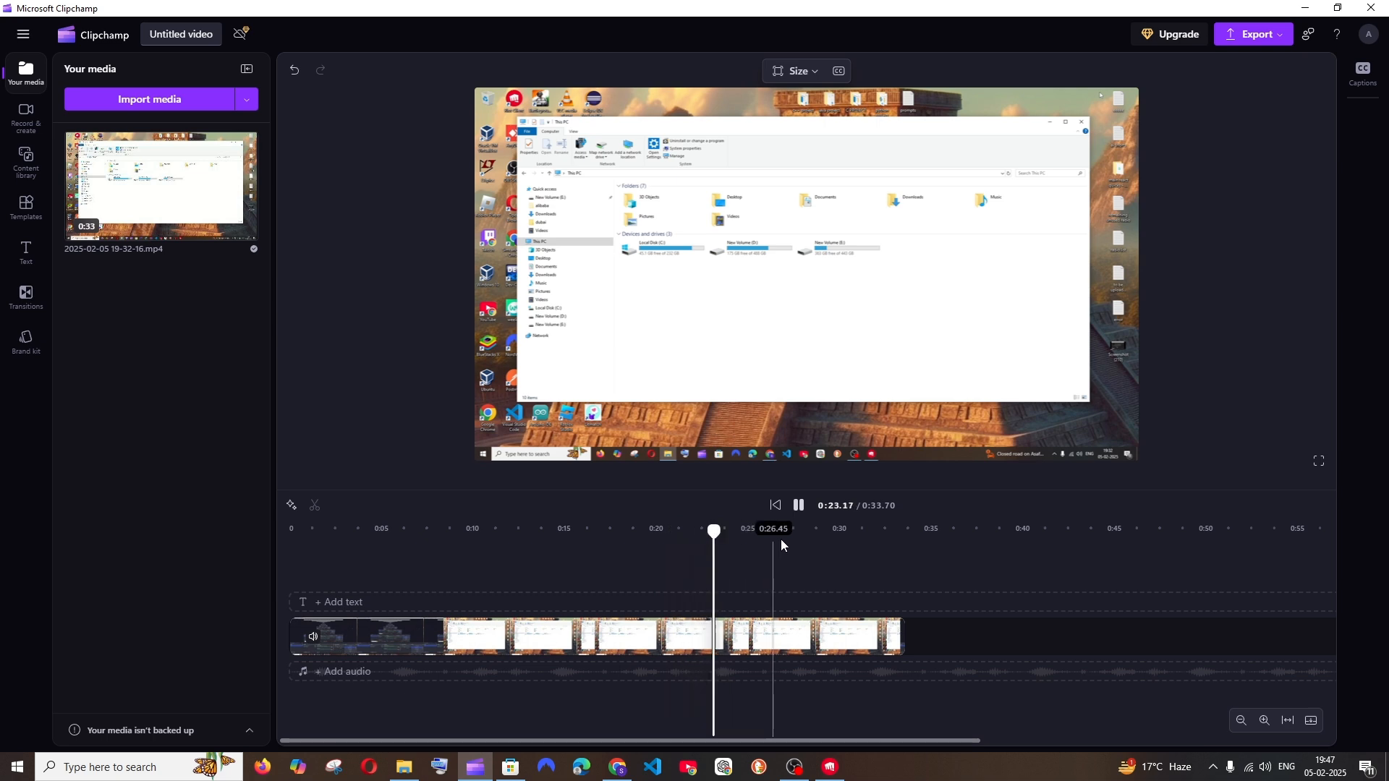
left_click(806, 572)
left_click(800, 505)
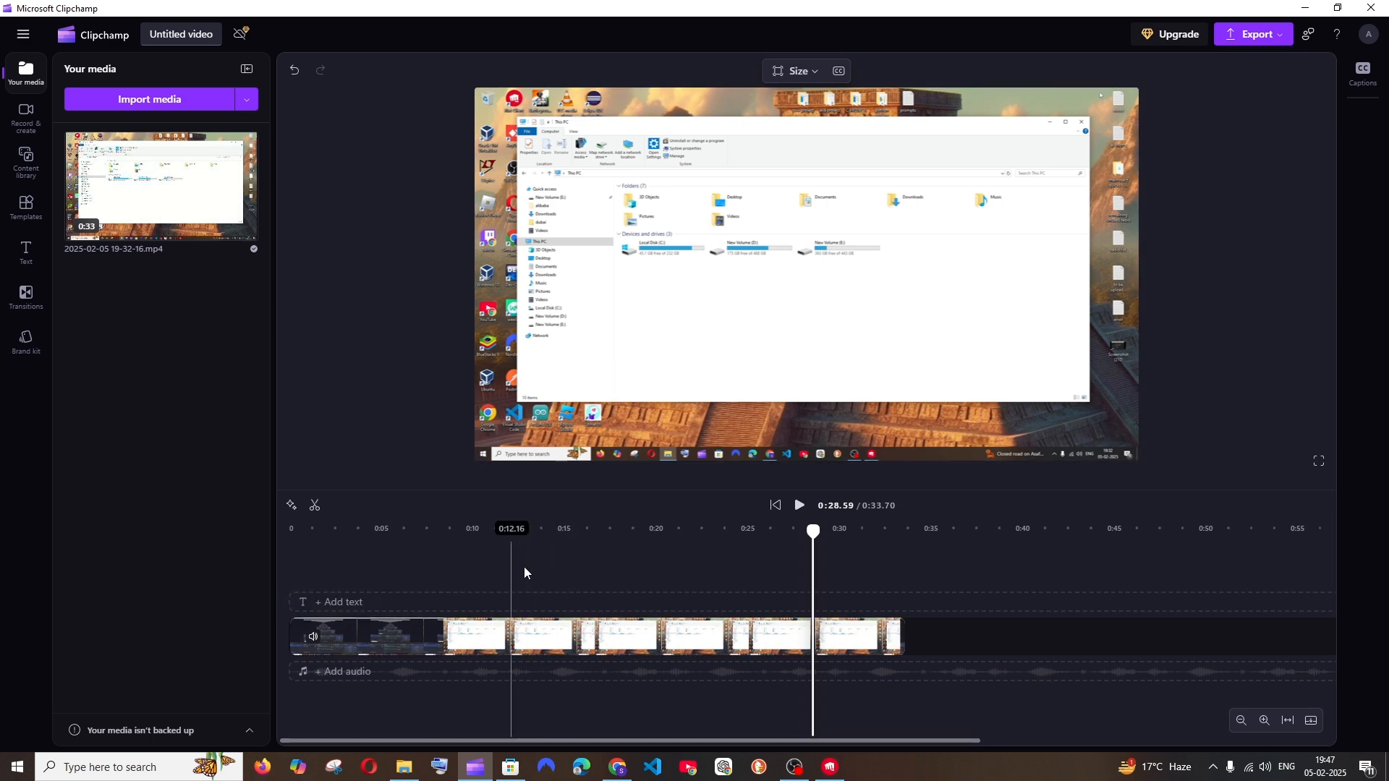
Run the Auto cut AI suggestion on the timeline clip to detect pauses and filler words
left_click(521, 651)
left_click(525, 640)
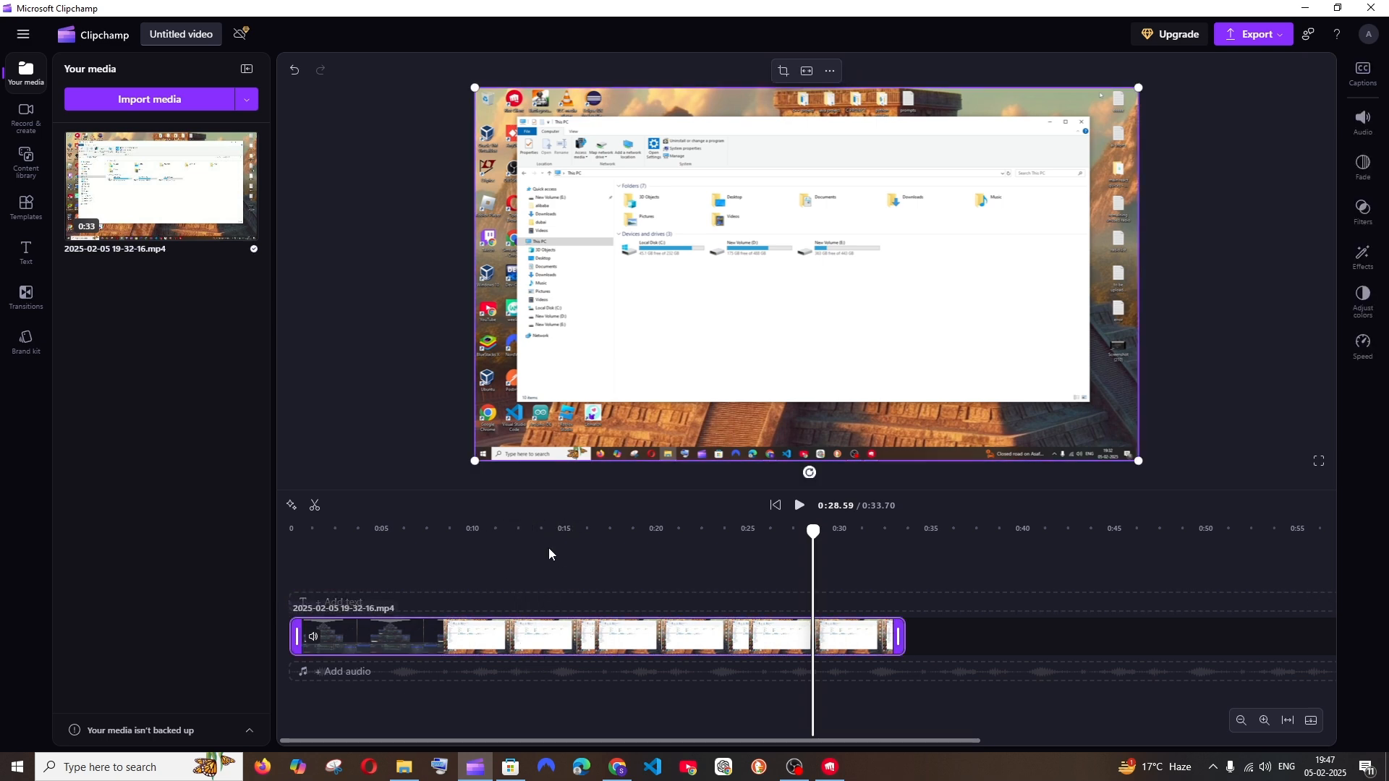
right_click(518, 650)
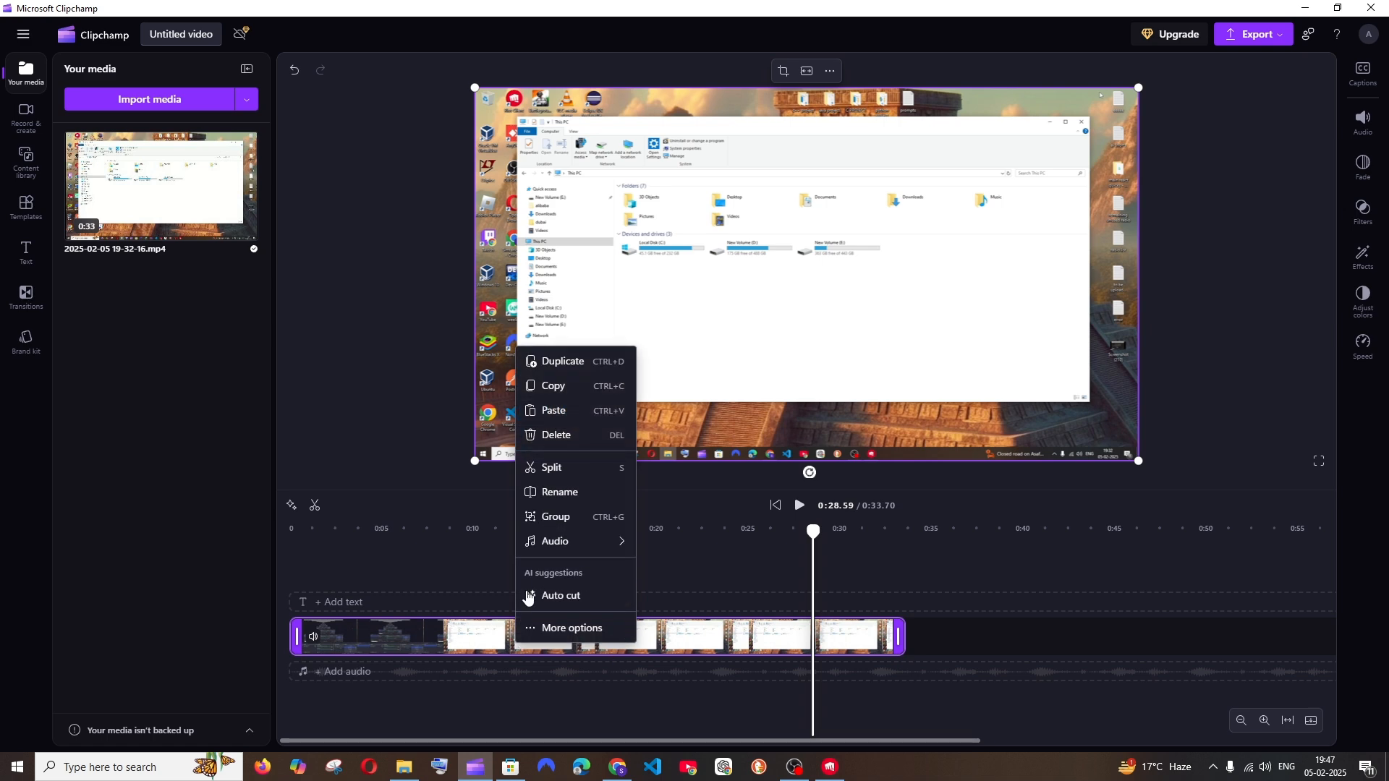
left_click(477, 578)
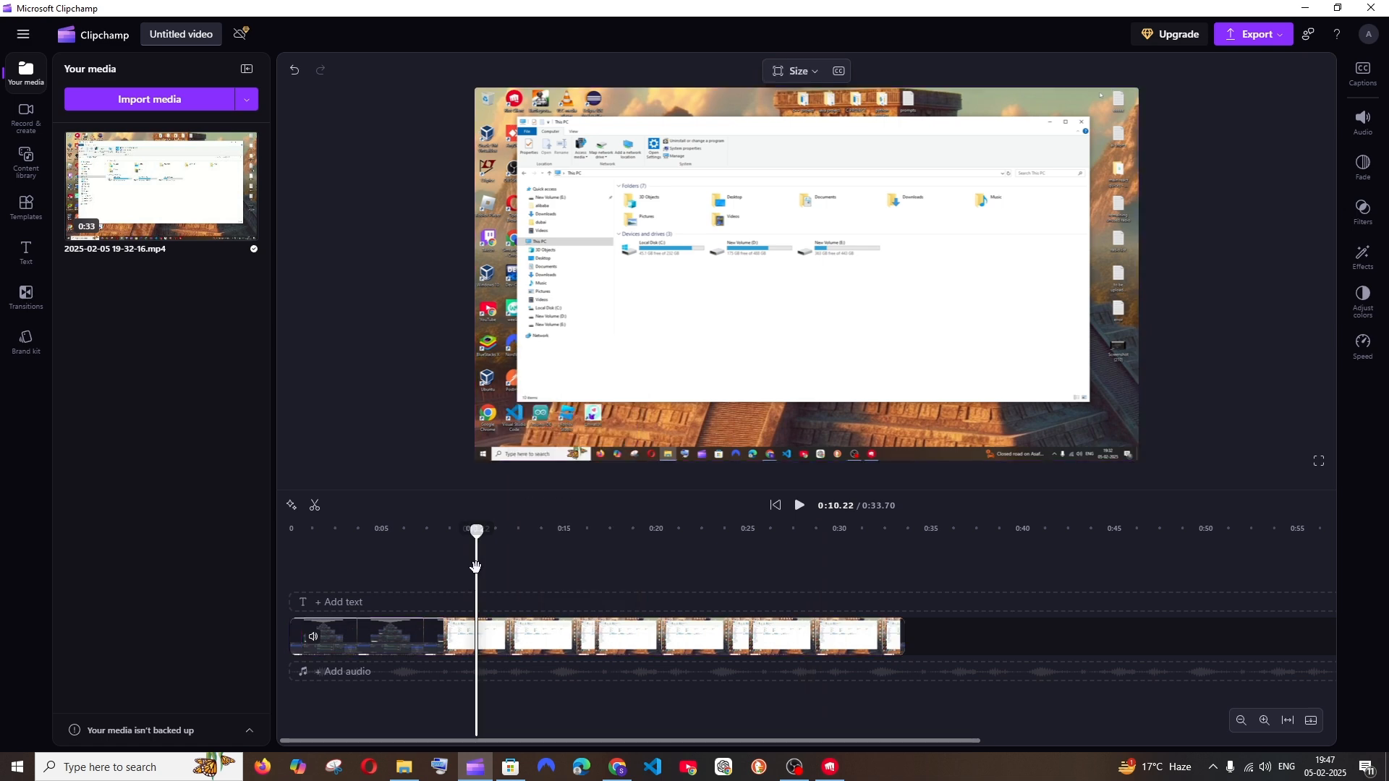
left_click(291, 506)
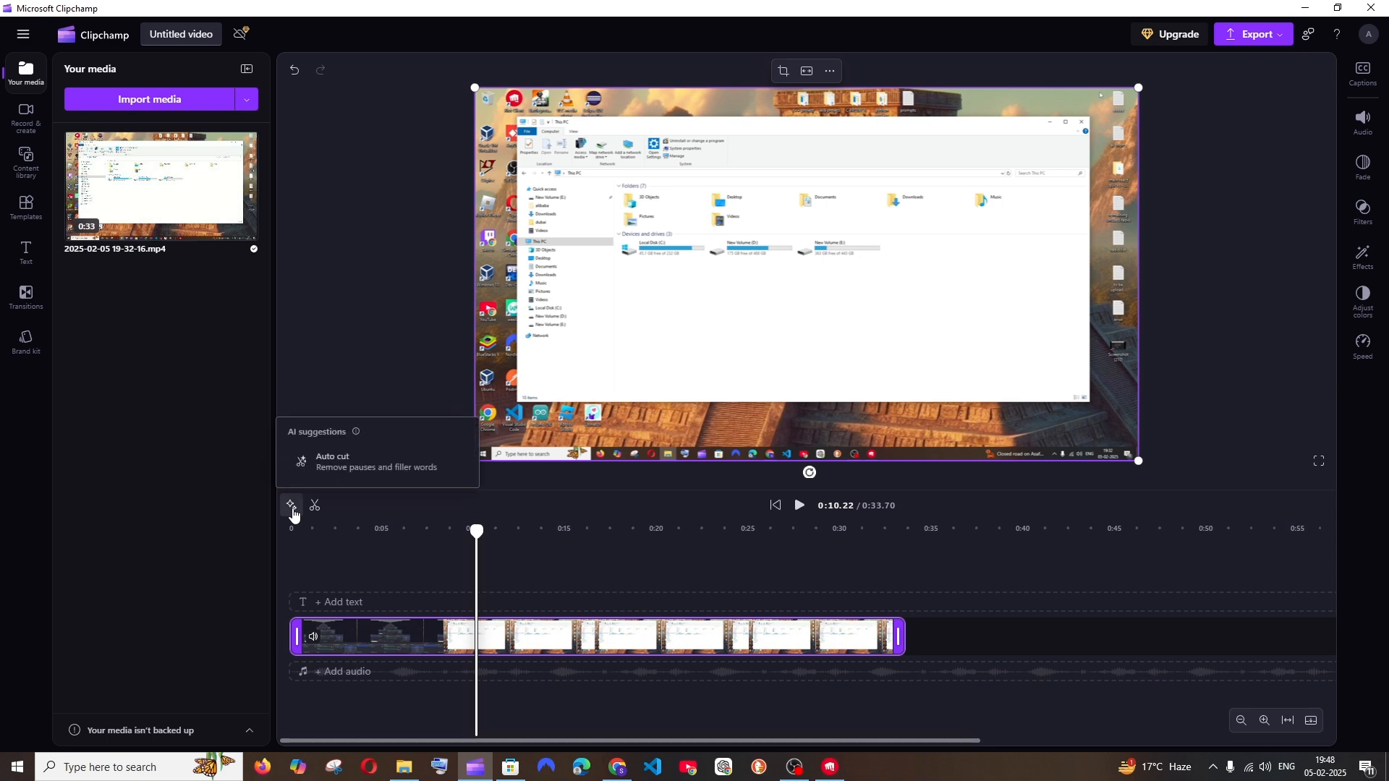
left_click(343, 470)
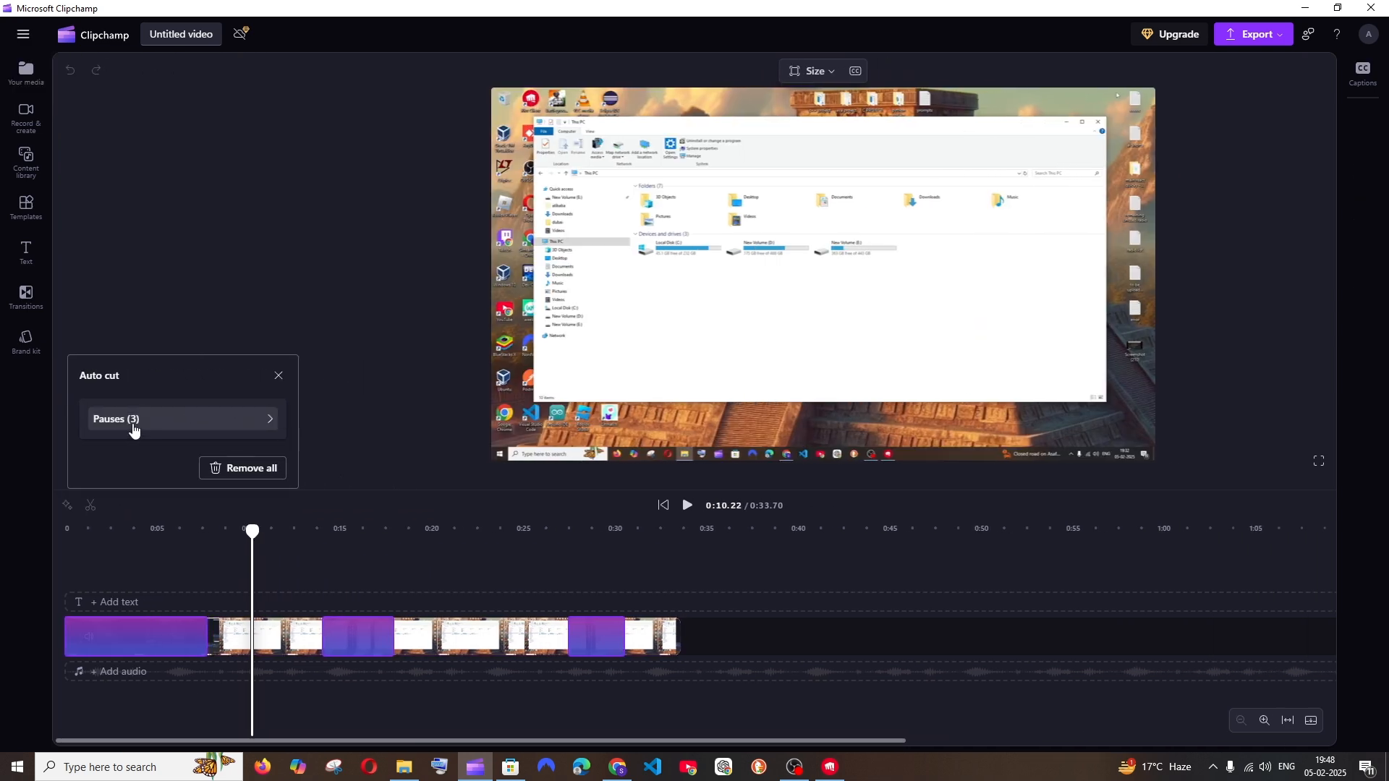
Review the pauses detected by Auto cut and play the video within each marked section
left_click(134, 427)
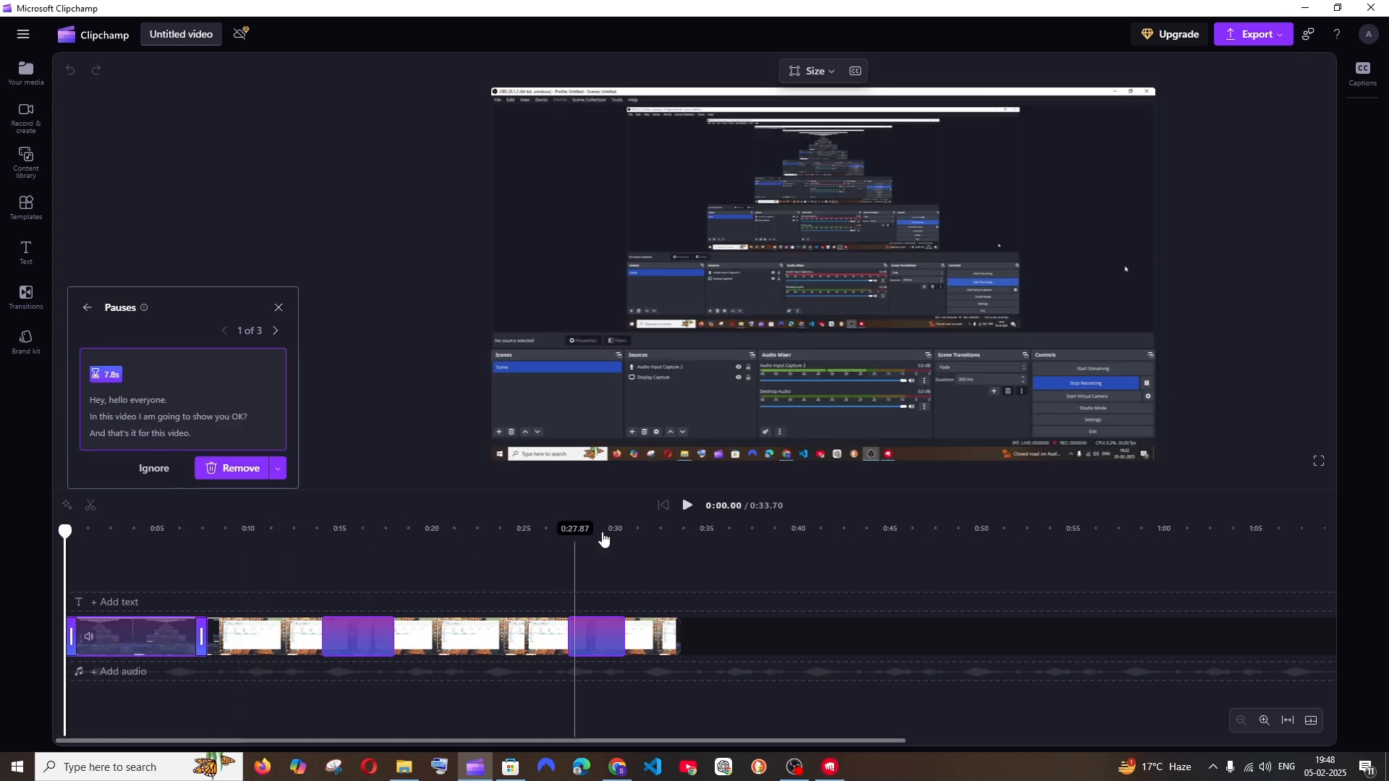
left_click(687, 505)
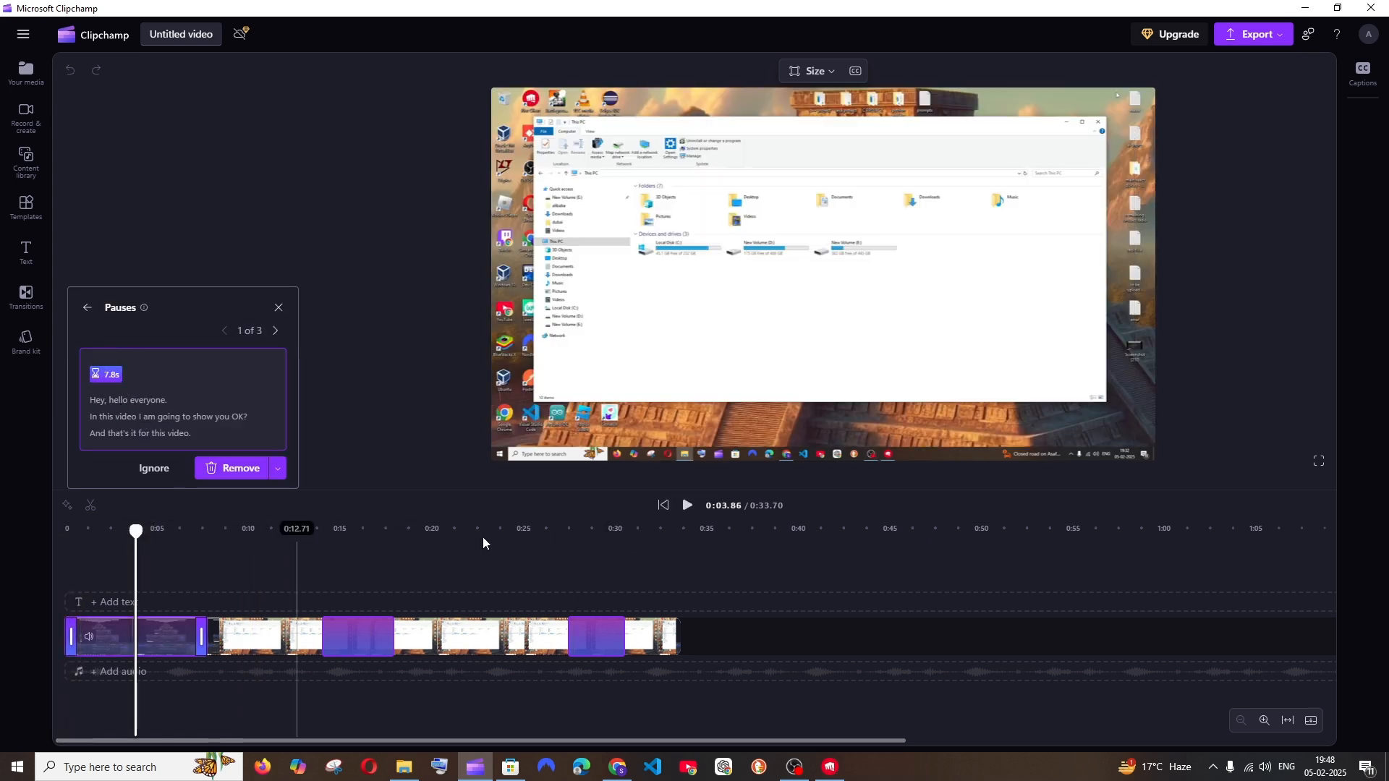
left_click(685, 512)
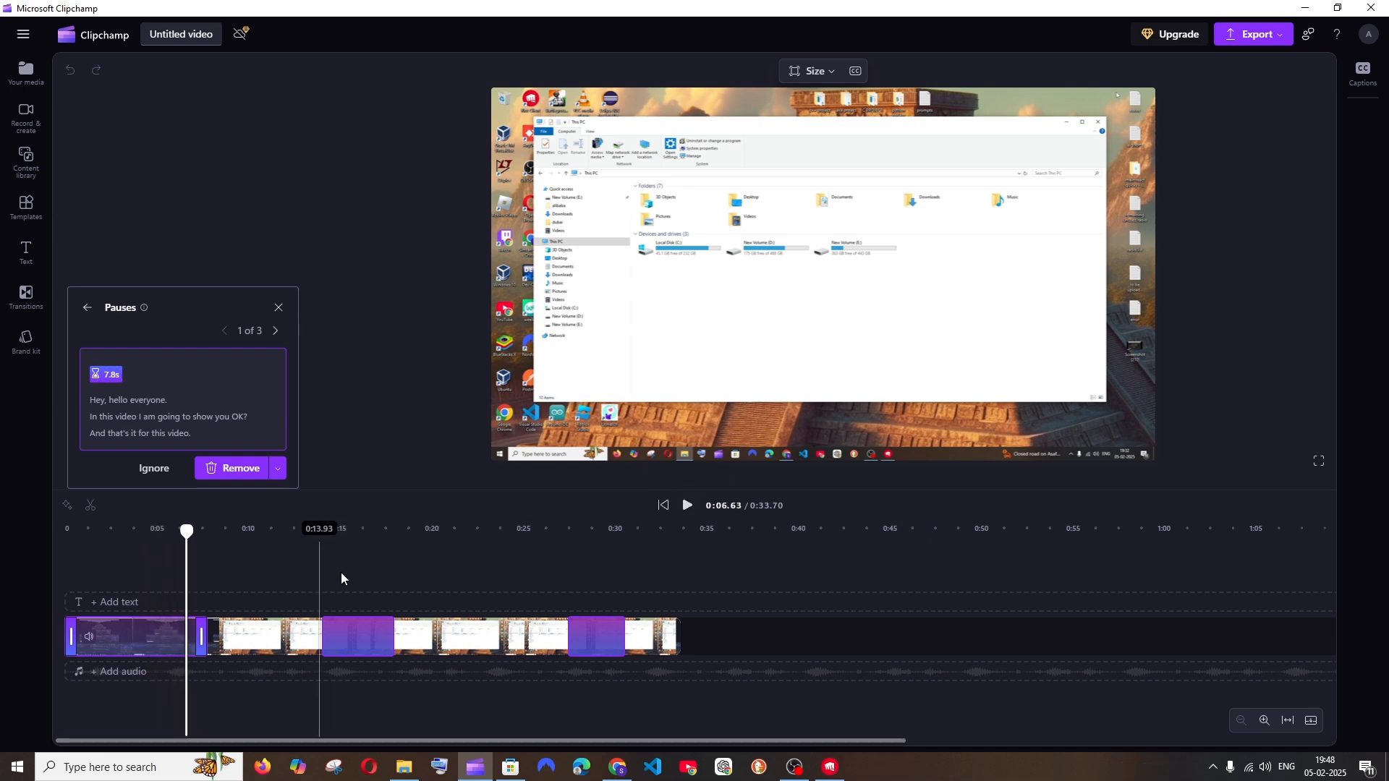
left_click(347, 572)
left_click(687, 505)
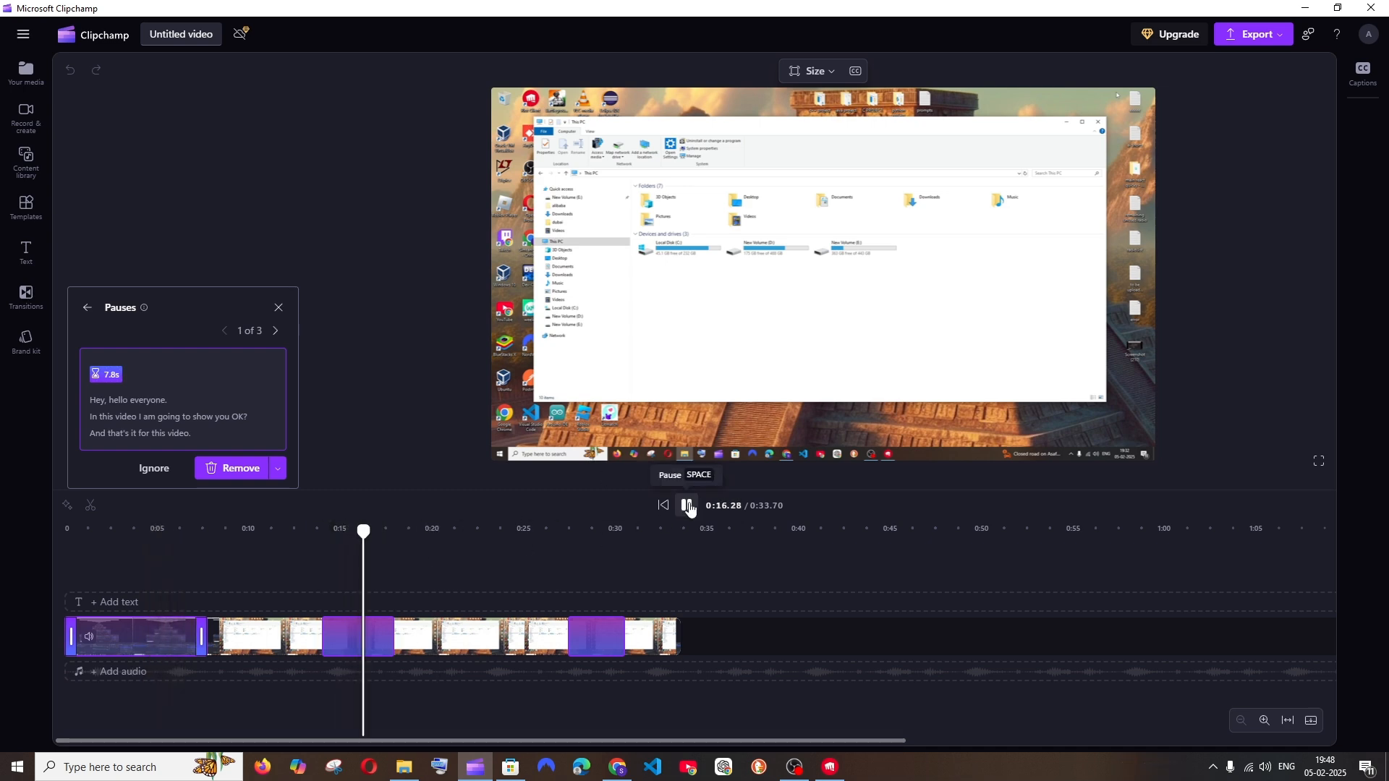
left_click(687, 507)
left_click(590, 569)
left_click(687, 504)
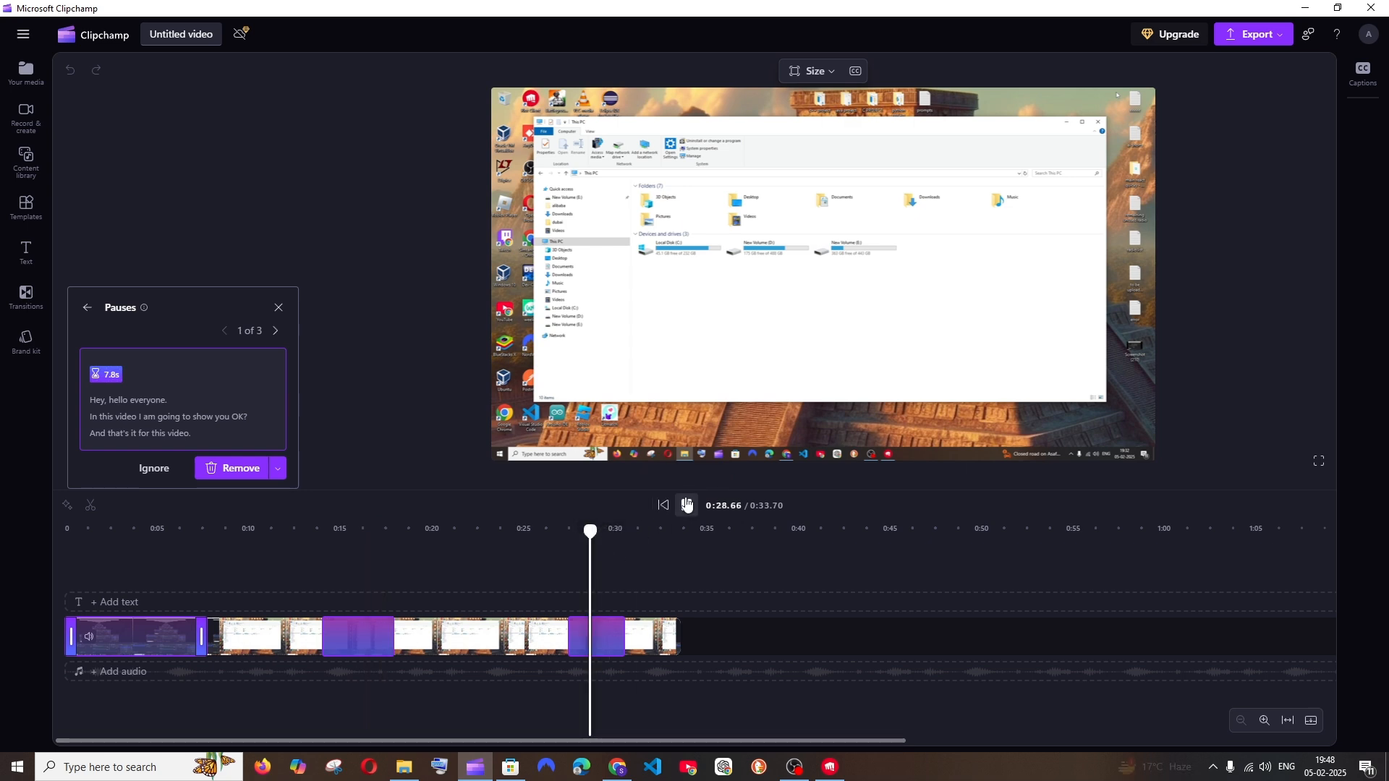
left_click(687, 505)
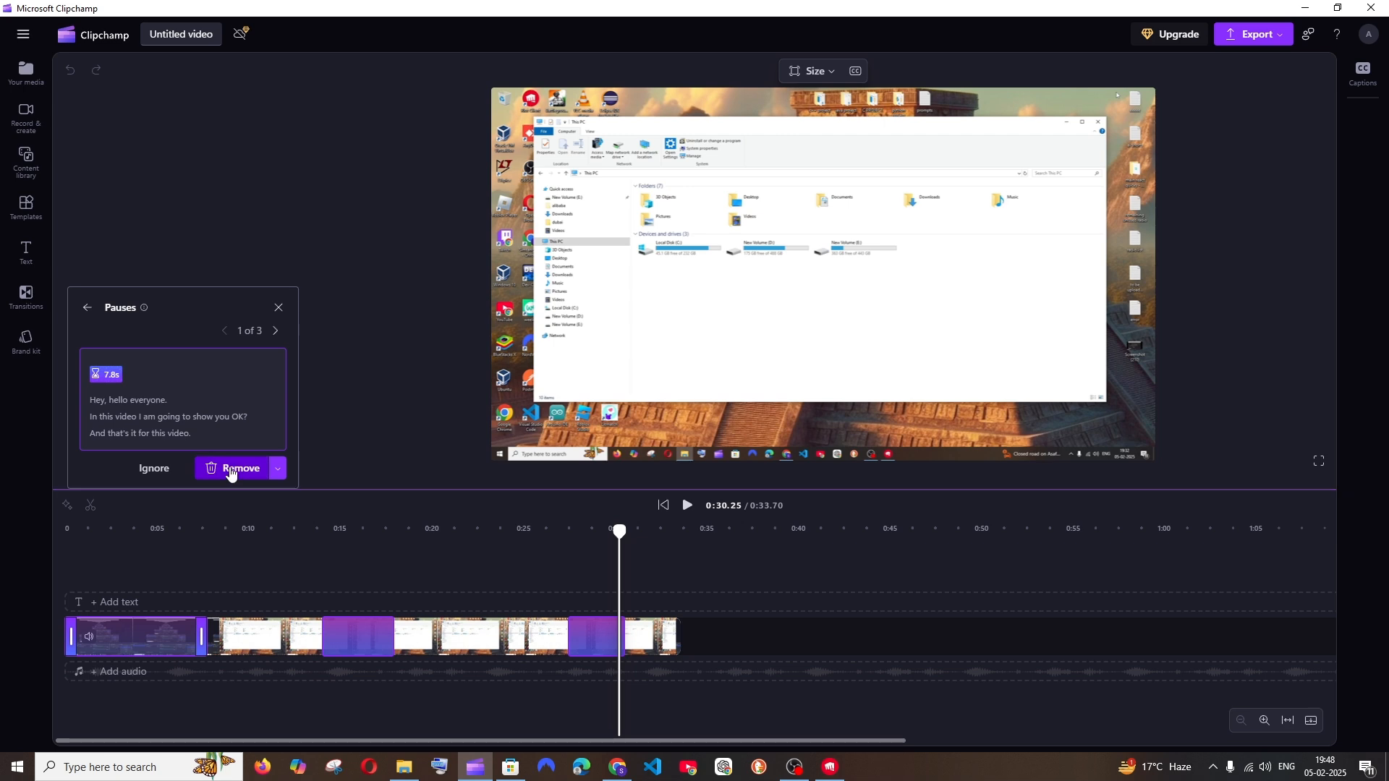
Remove all three detected pauses from the video one at a time
left_click(276, 470)
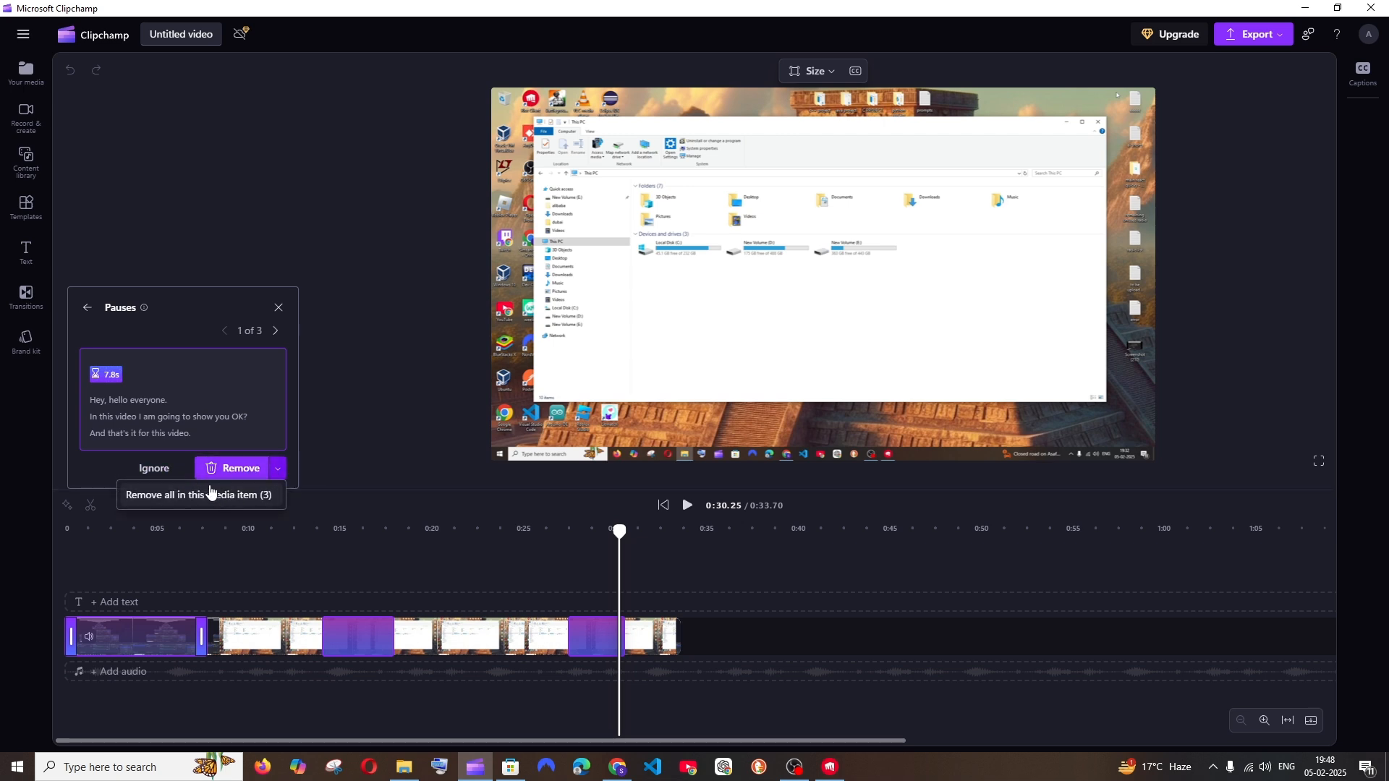
left_click(102, 465)
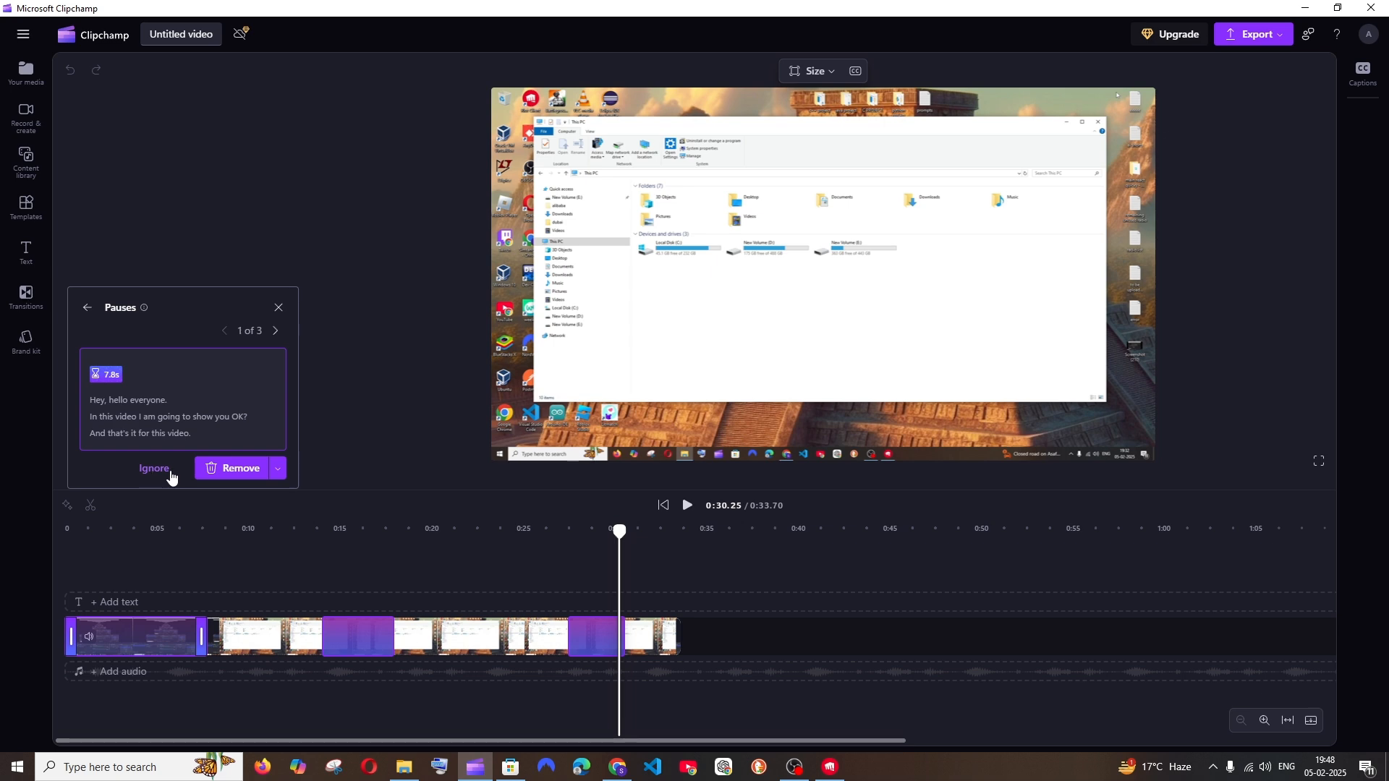
left_click(236, 469)
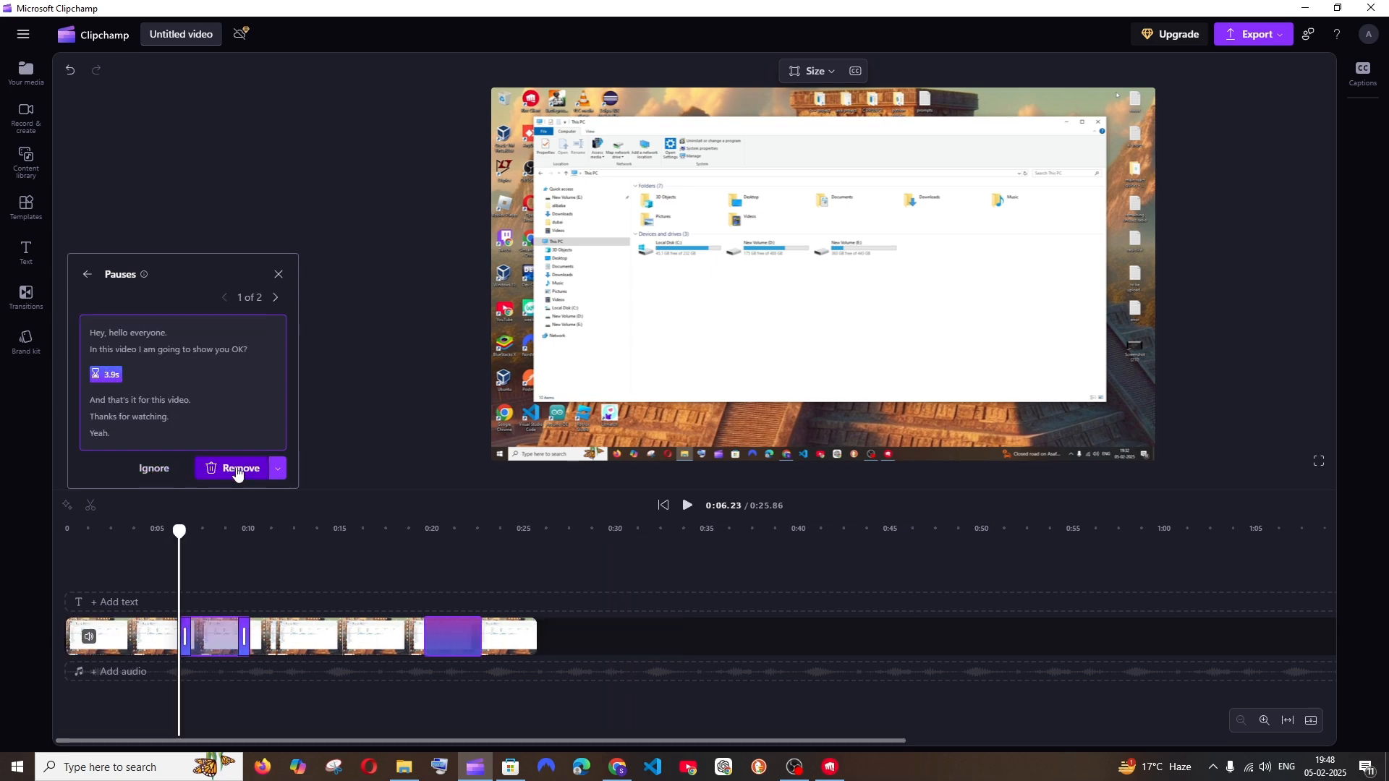
left_click(237, 468)
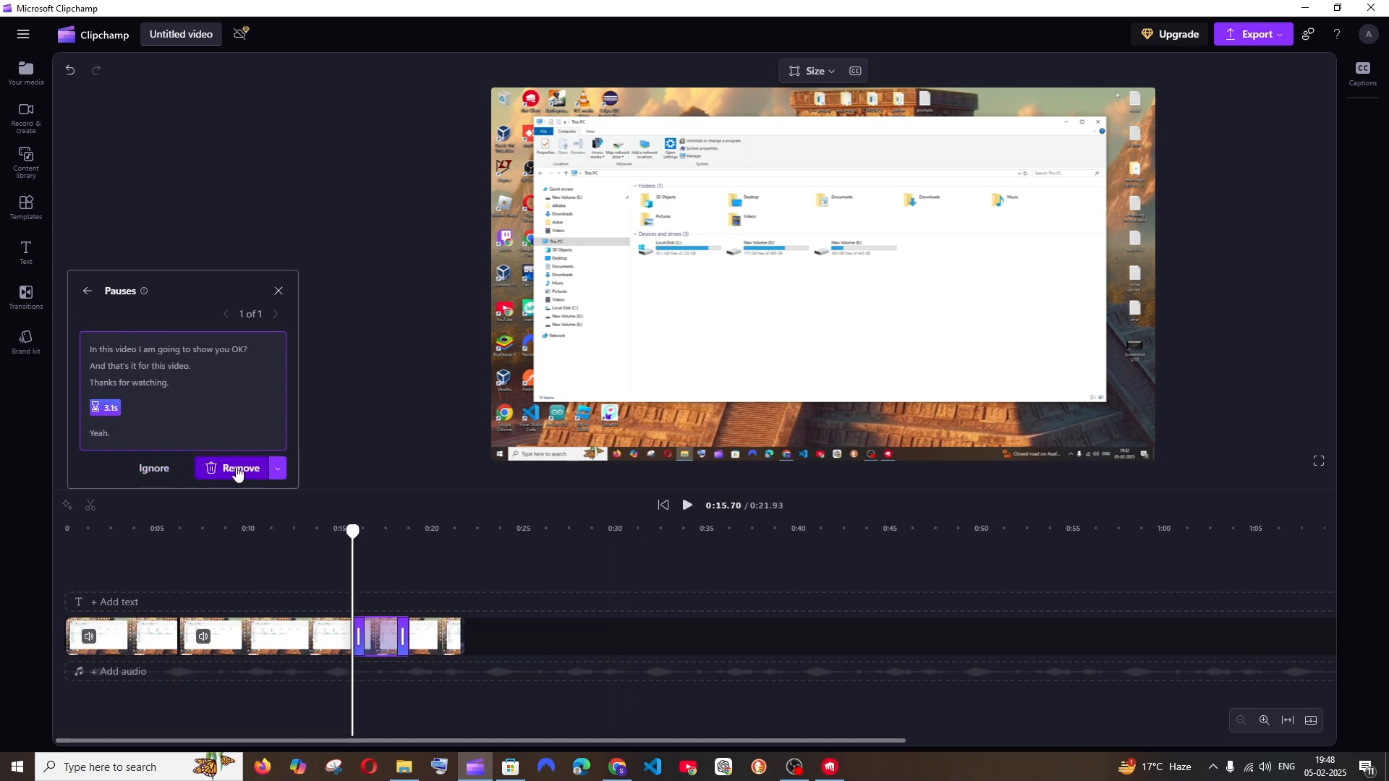
left_click(237, 468)
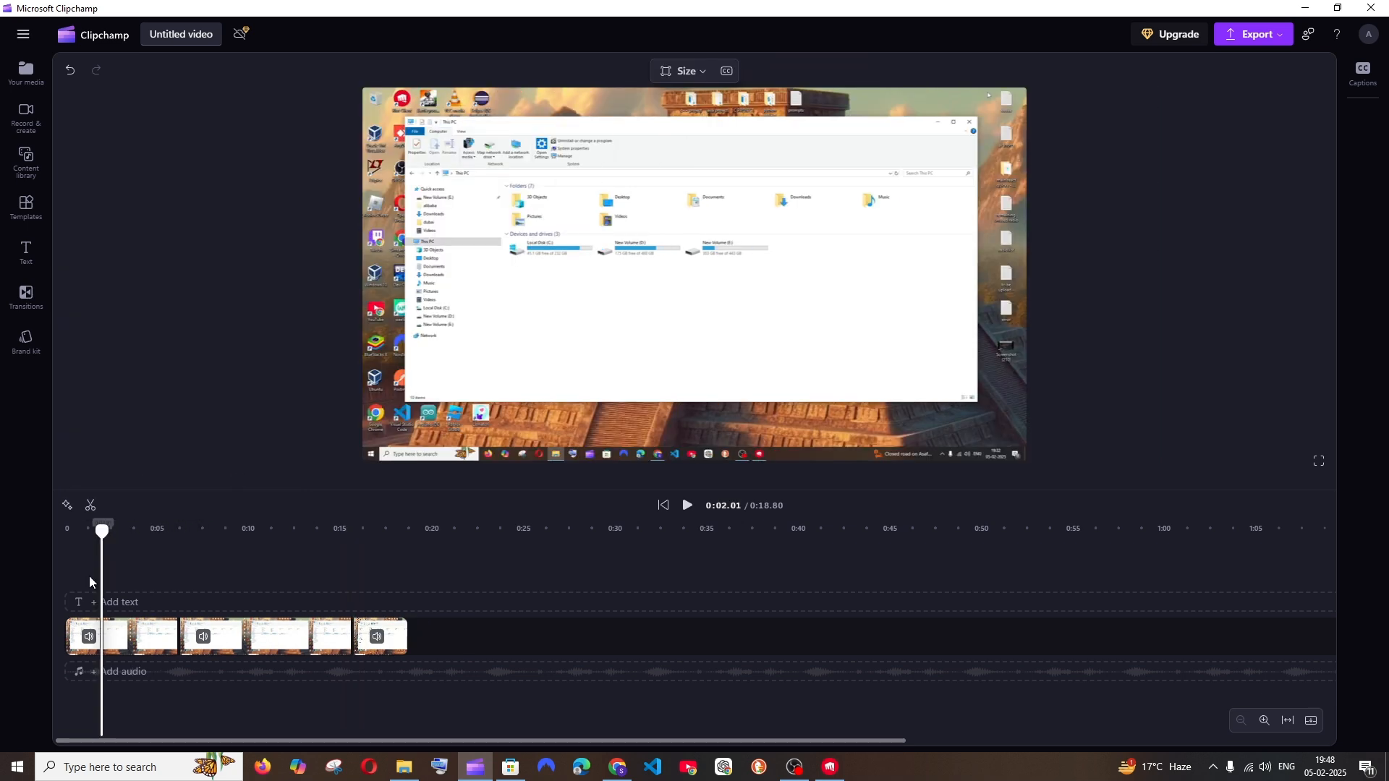
Play the opening seconds of the shortened video to check the result of the cuts
left_click(680, 517)
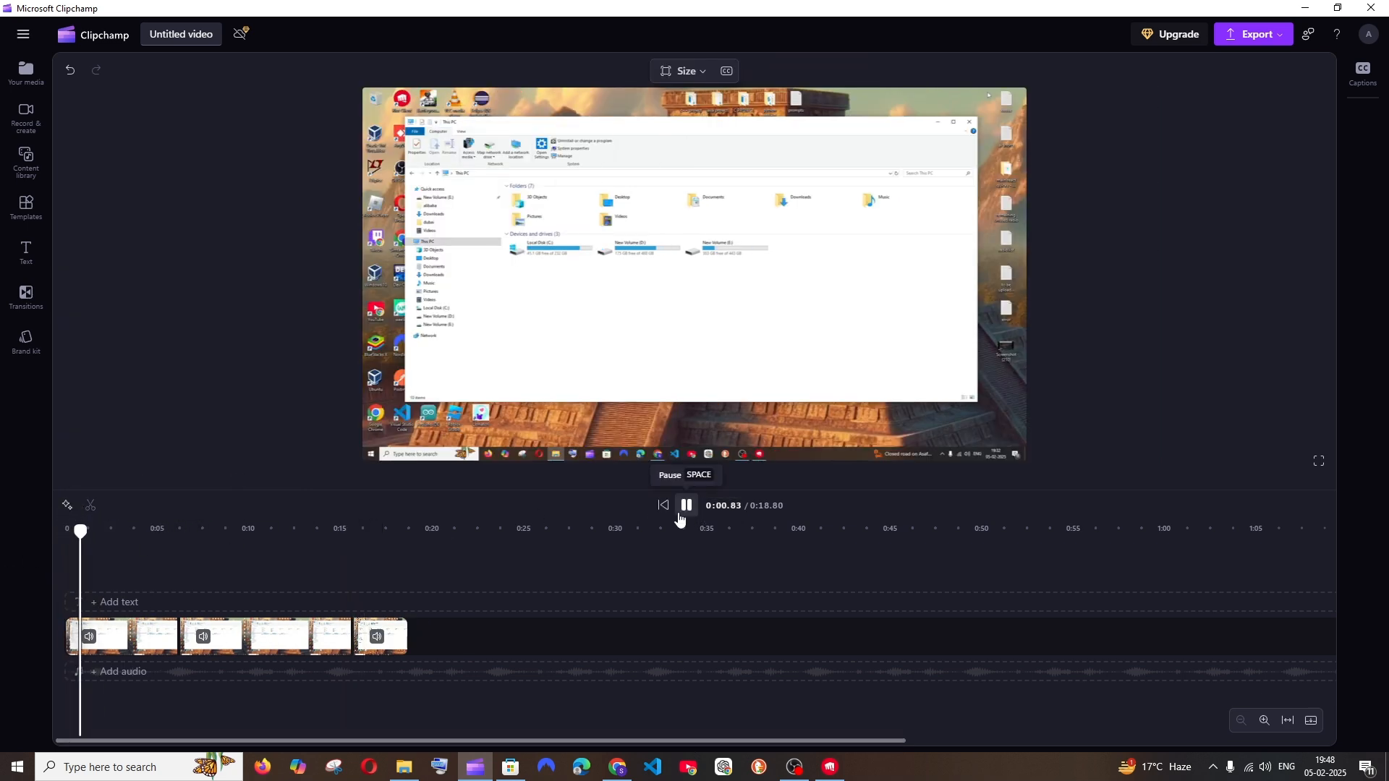
left_click(680, 516)
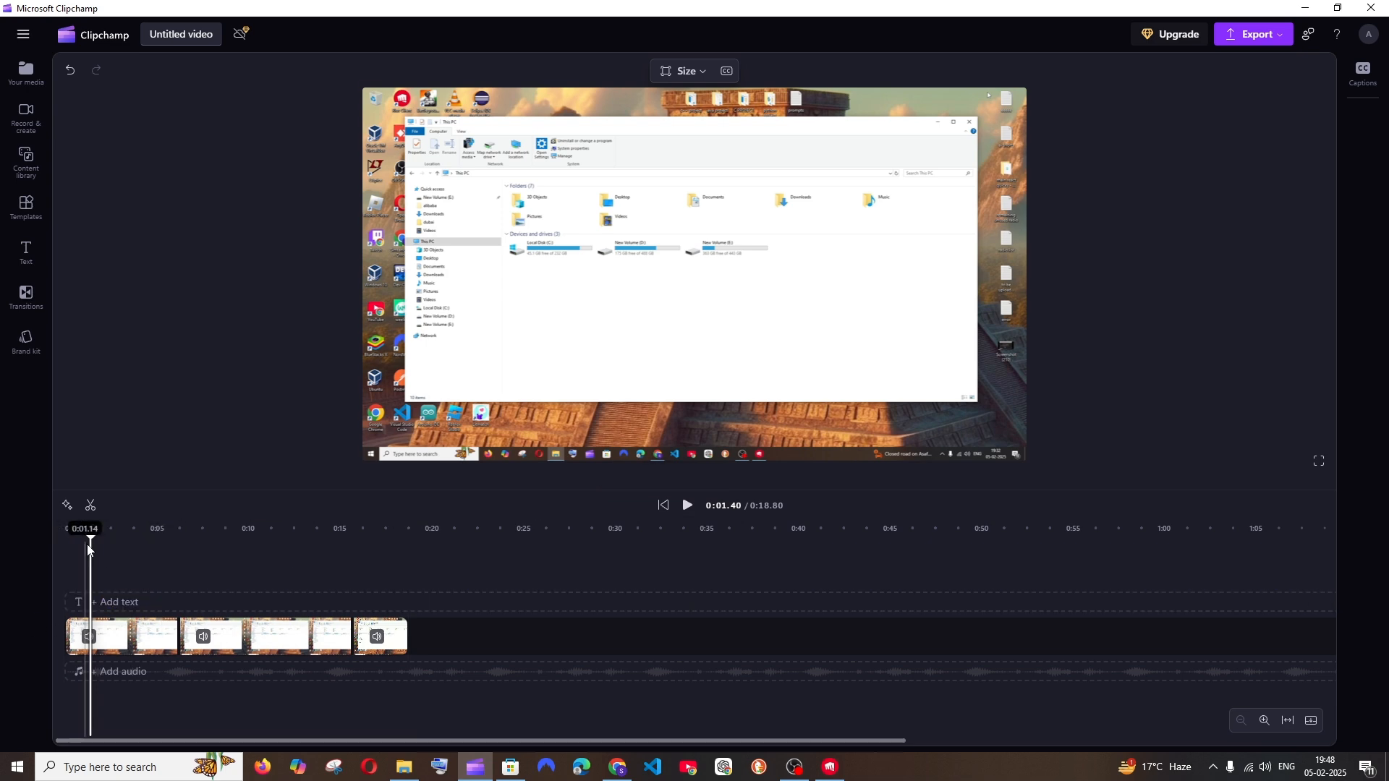
left_click(687, 504)
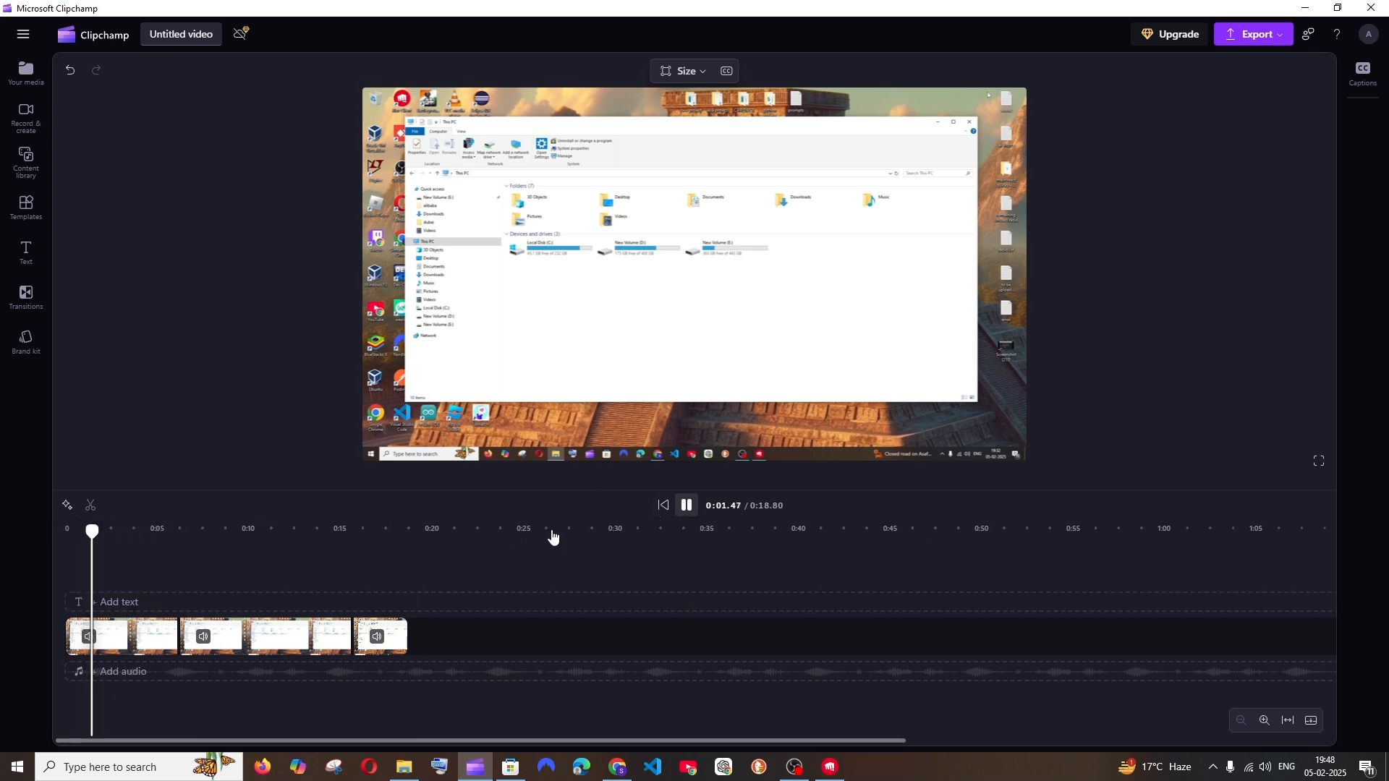
left_click(686, 505)
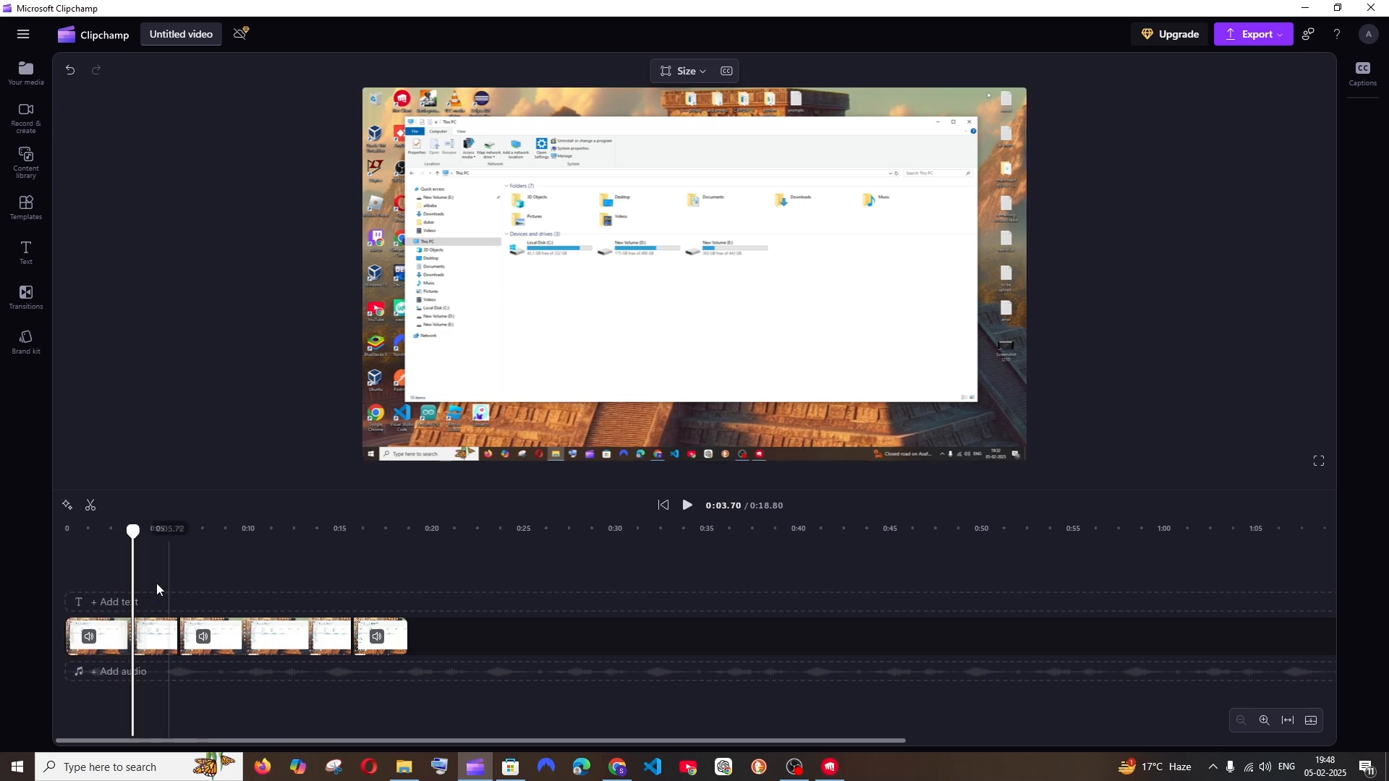
left_click(110, 588)
left_click(692, 509)
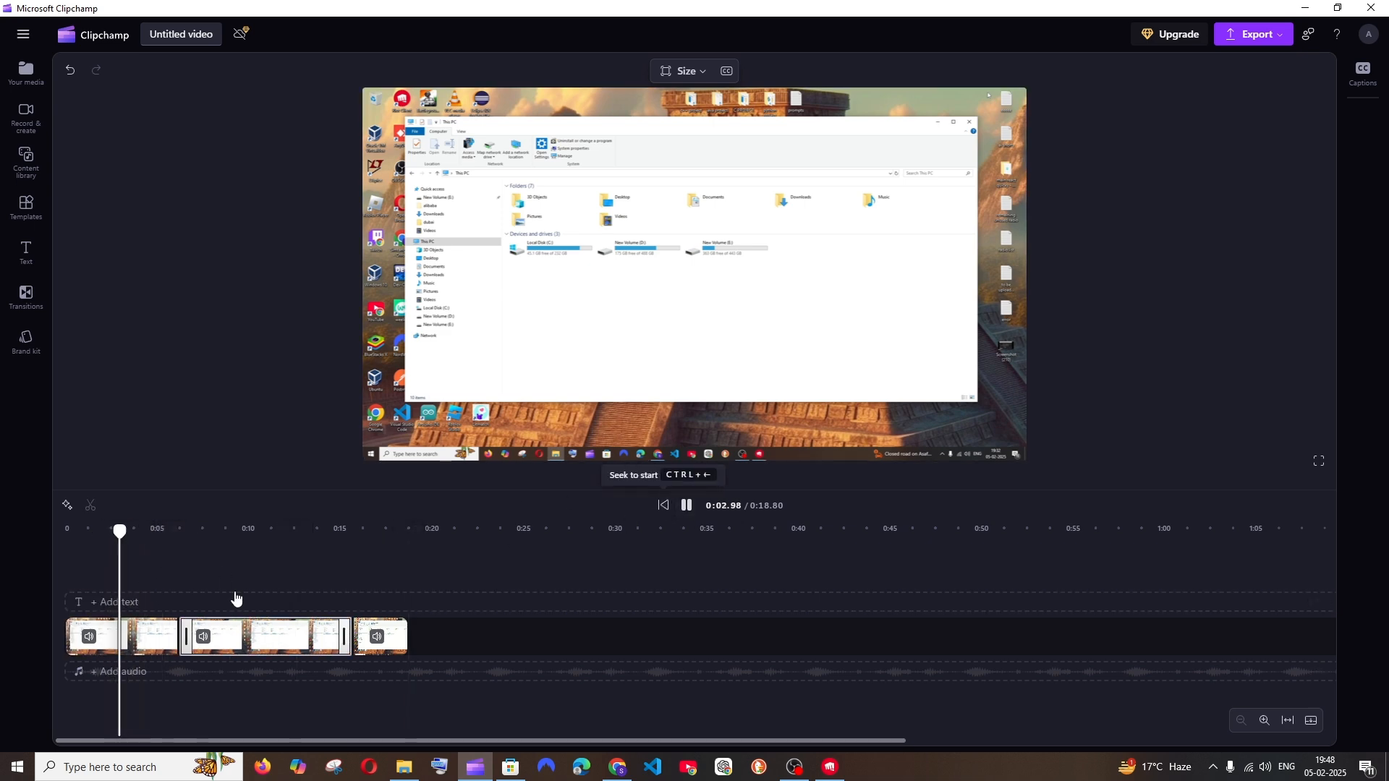
left_click(687, 506)
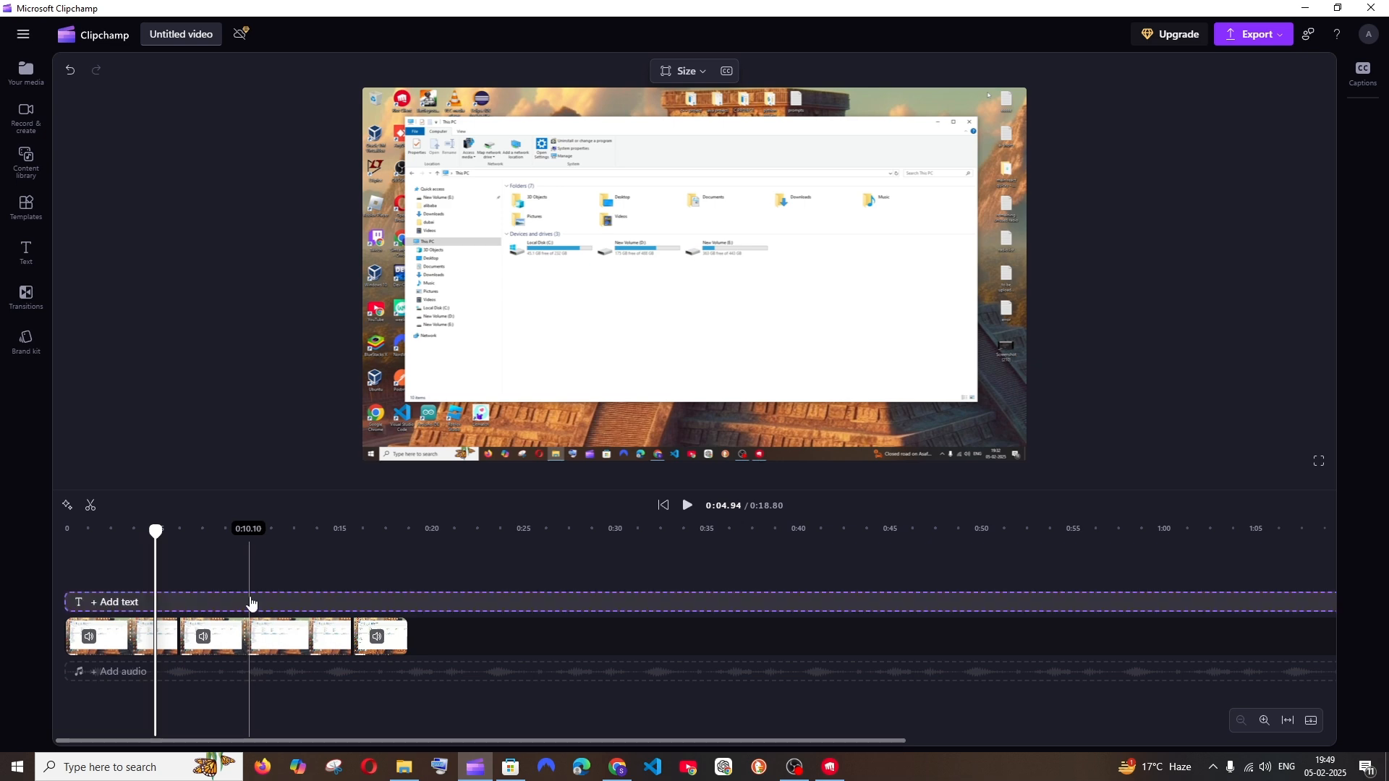
Detach the audio from the middle clip on the timeline and dismiss the downloads list
left_click(244, 639)
left_click(244, 638)
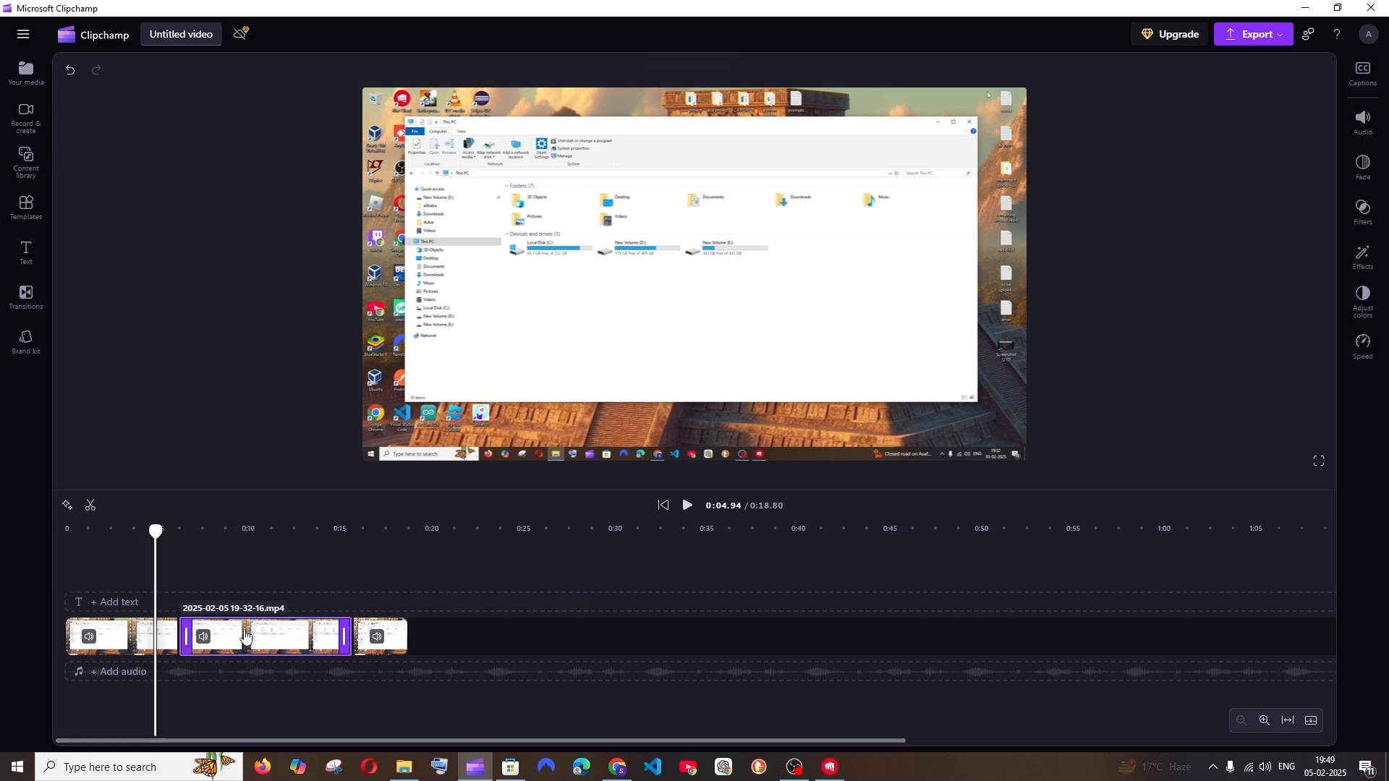
right_click(245, 636)
mouse_move(290, 537)
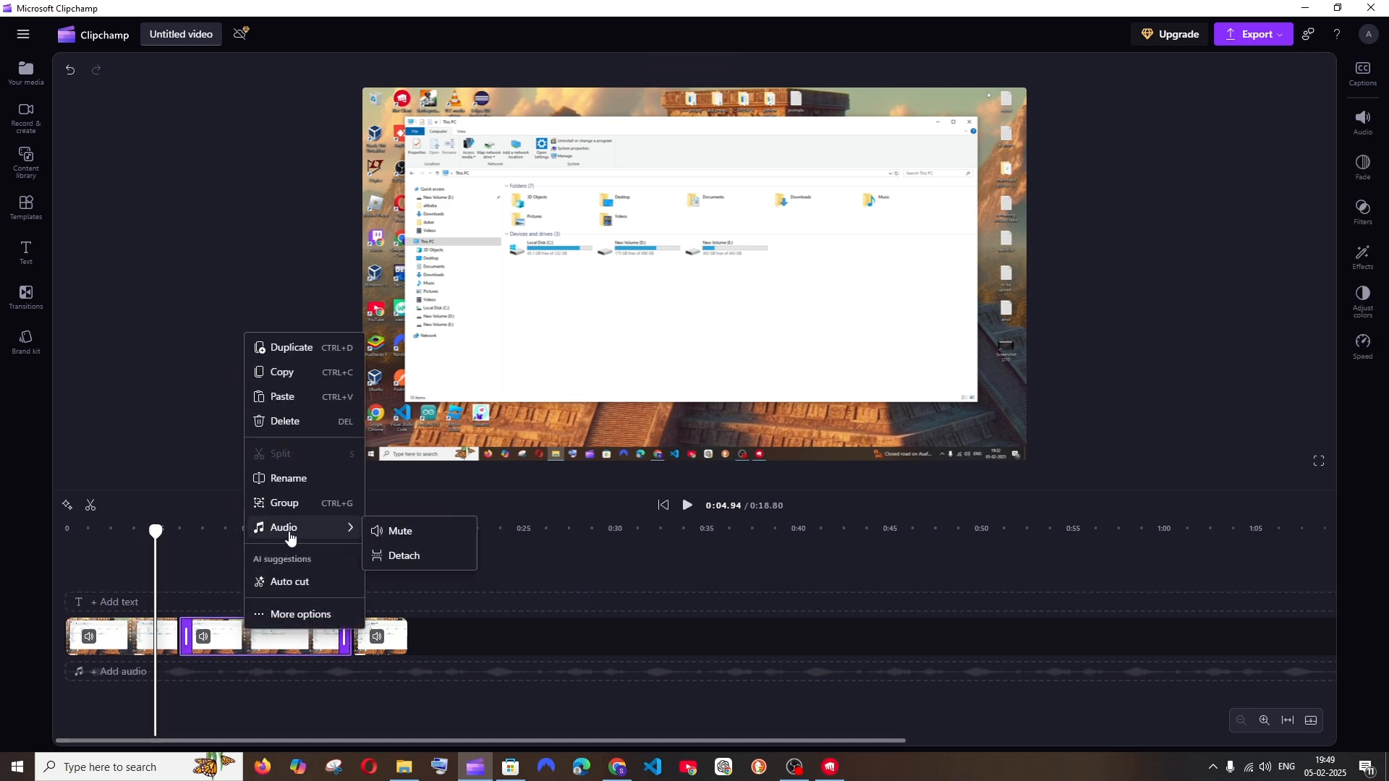
left_click(406, 558)
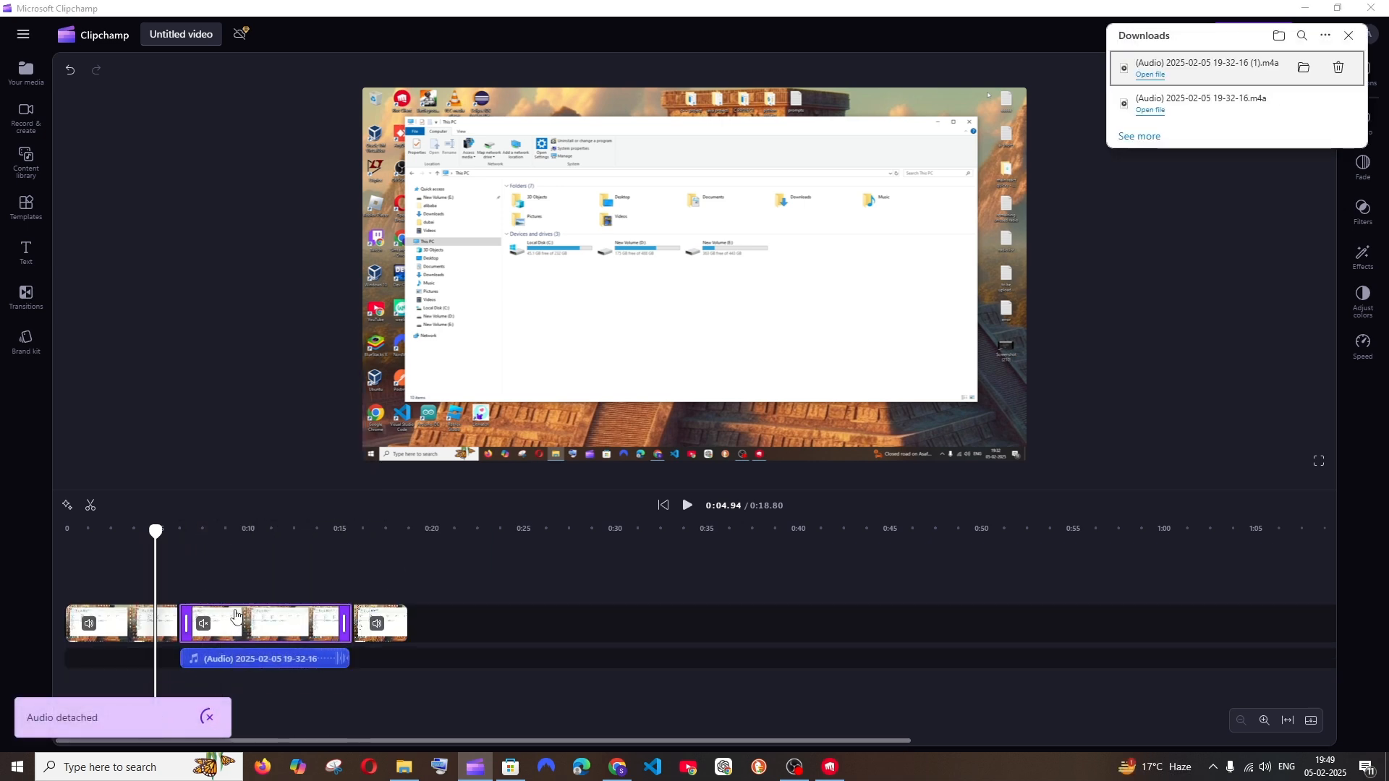
left_click(1348, 35)
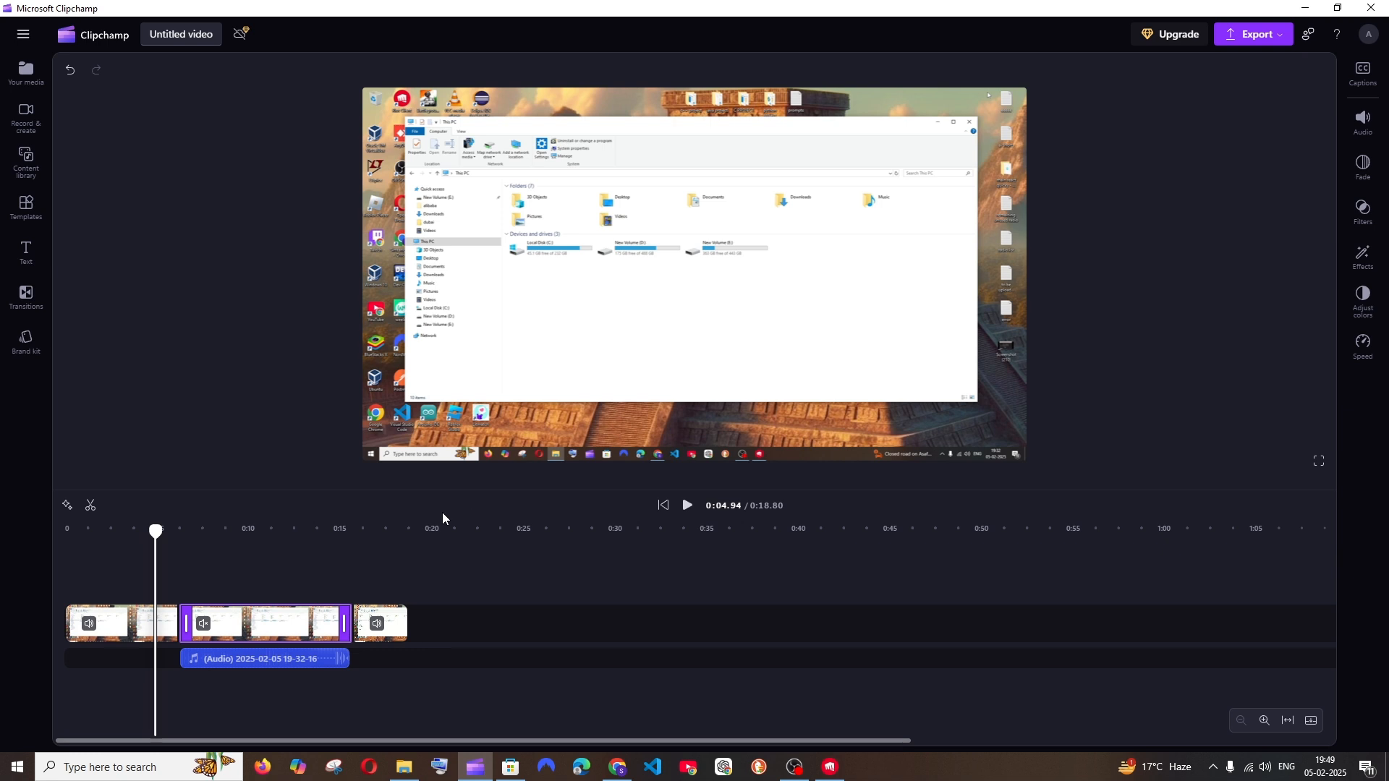
Turn on noise suppression for the detached audio clip
left_click(269, 666)
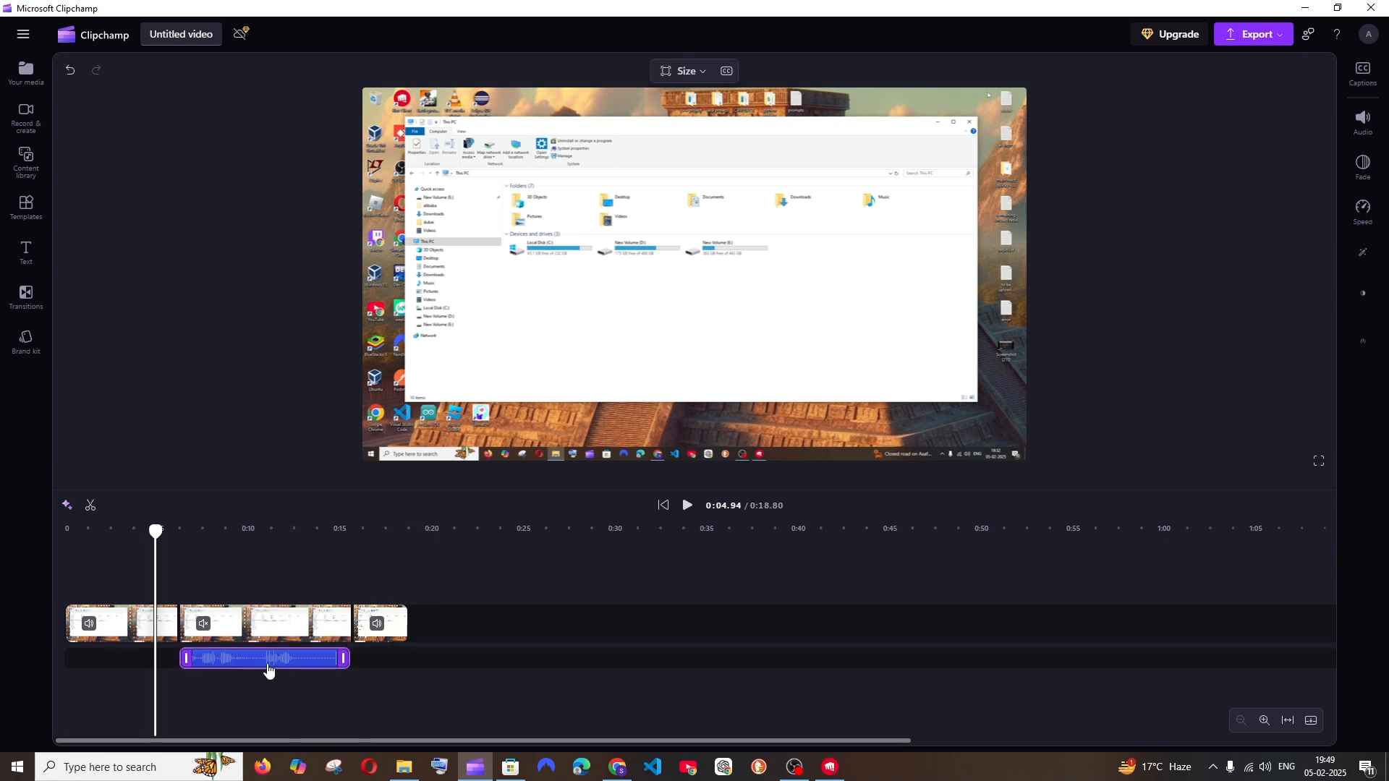
left_click(1366, 138)
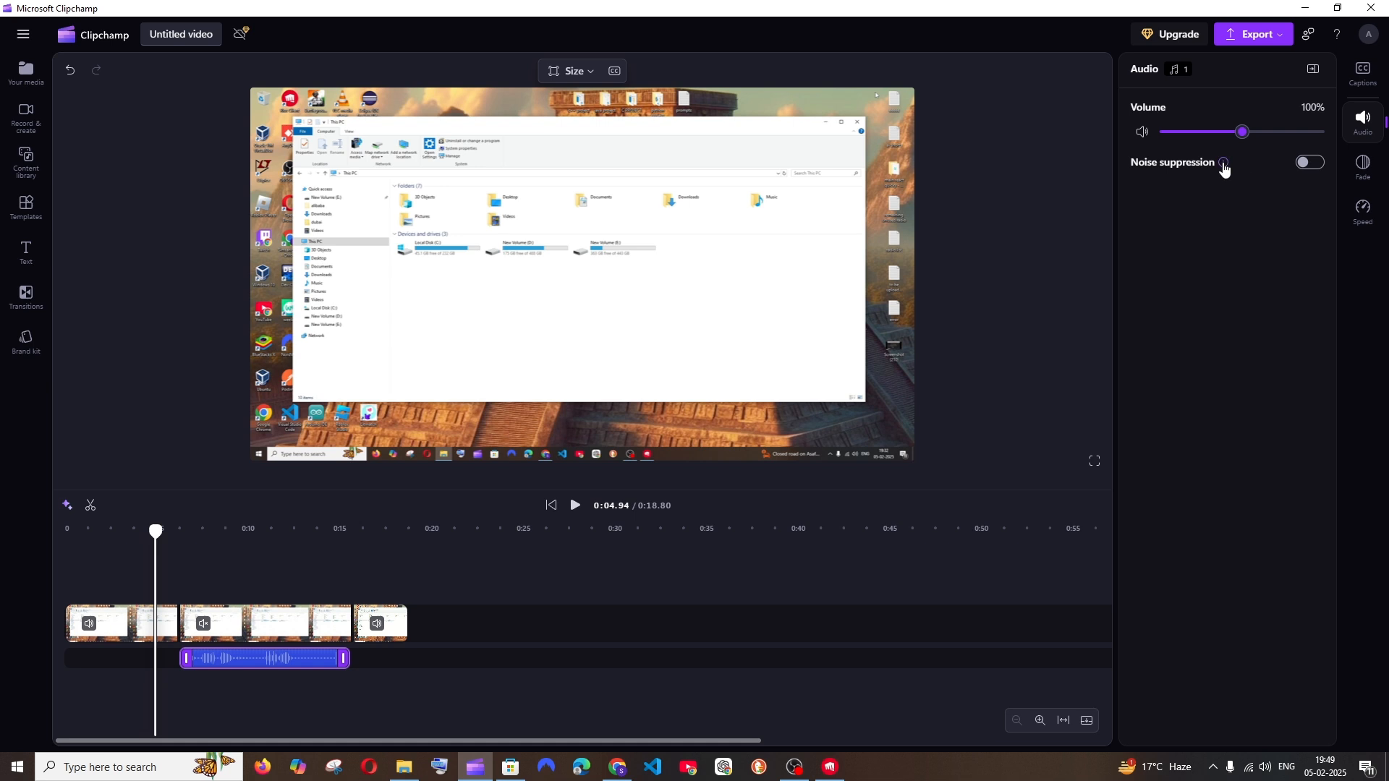
mouse_move(1223, 165)
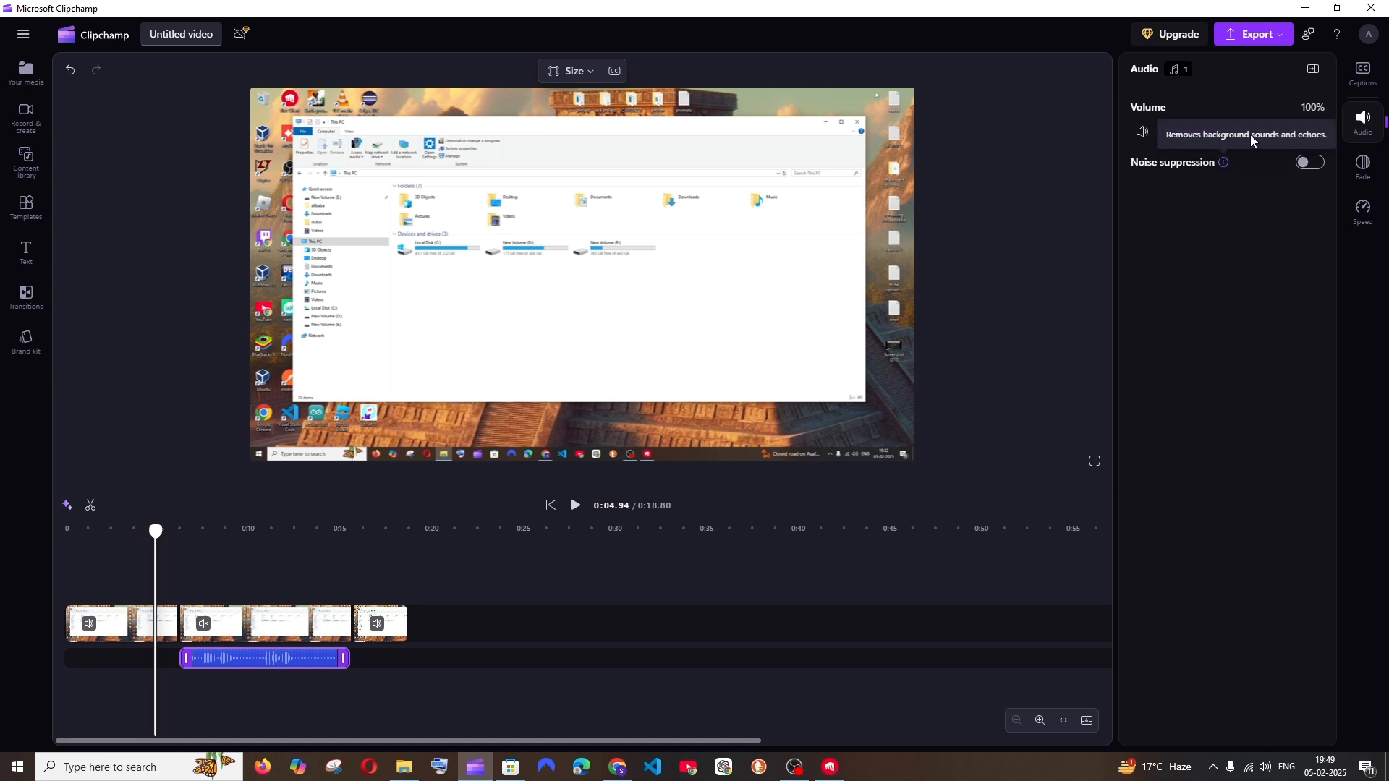
left_click(1310, 163)
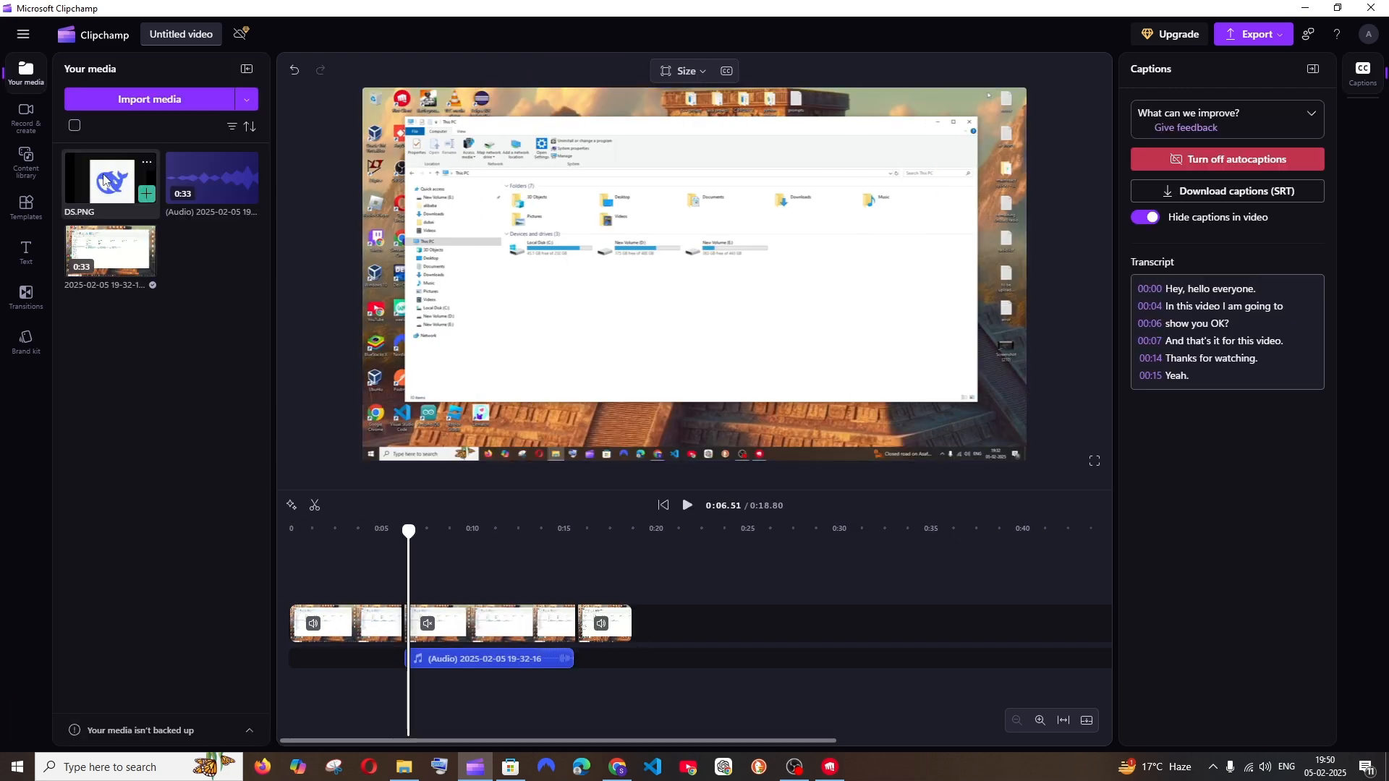
Add the DS.PNG image to the timeline after the last video clip and remove the image's background
left_click_drag(104, 179, 653, 595)
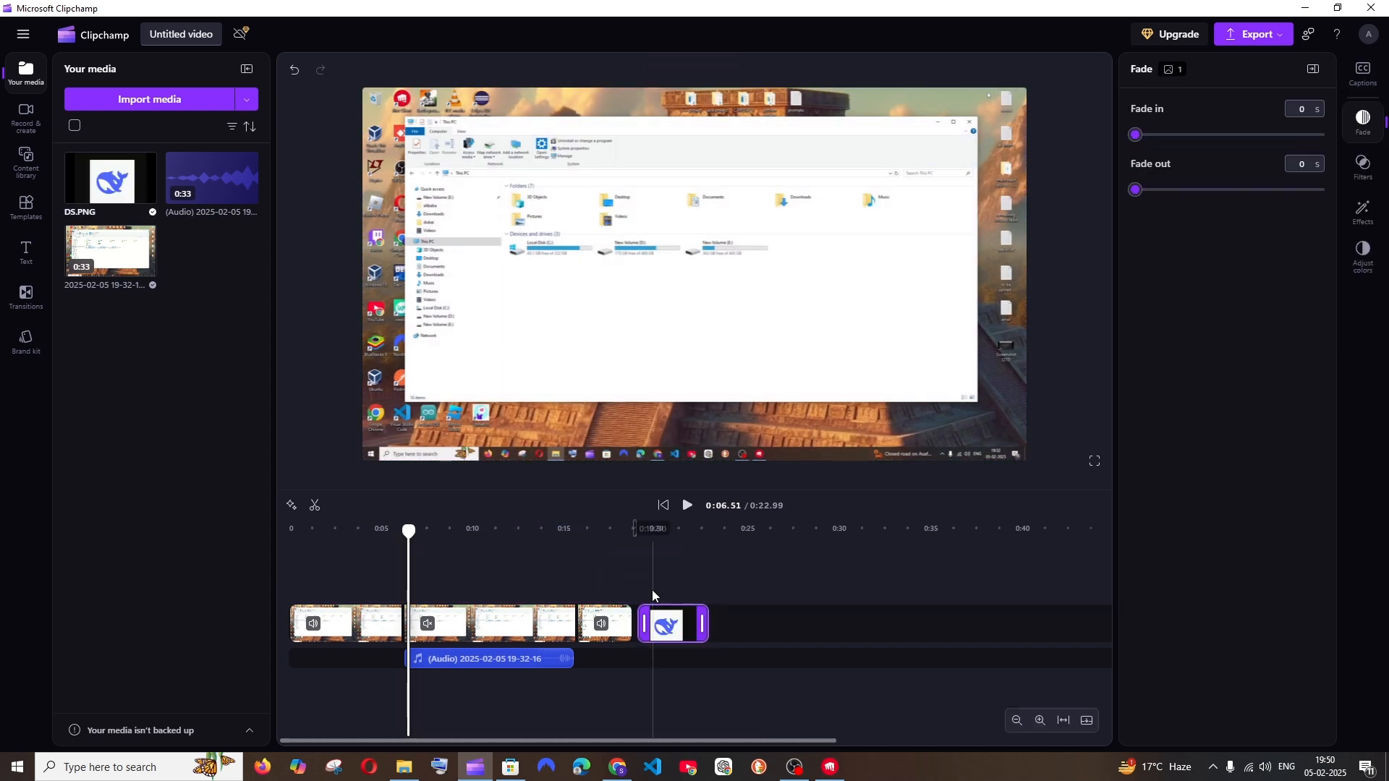
left_click_drag(409, 530, 692, 626)
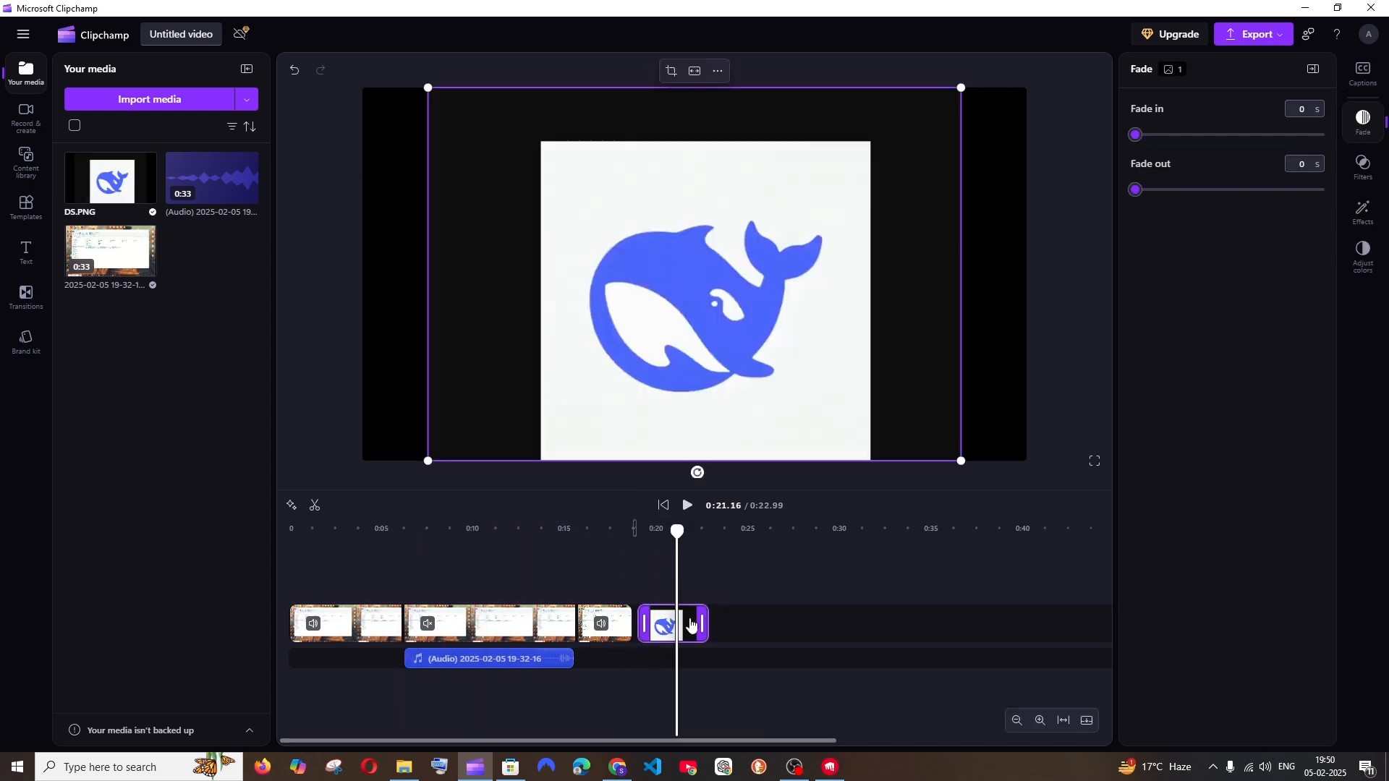
right_click(756, 262)
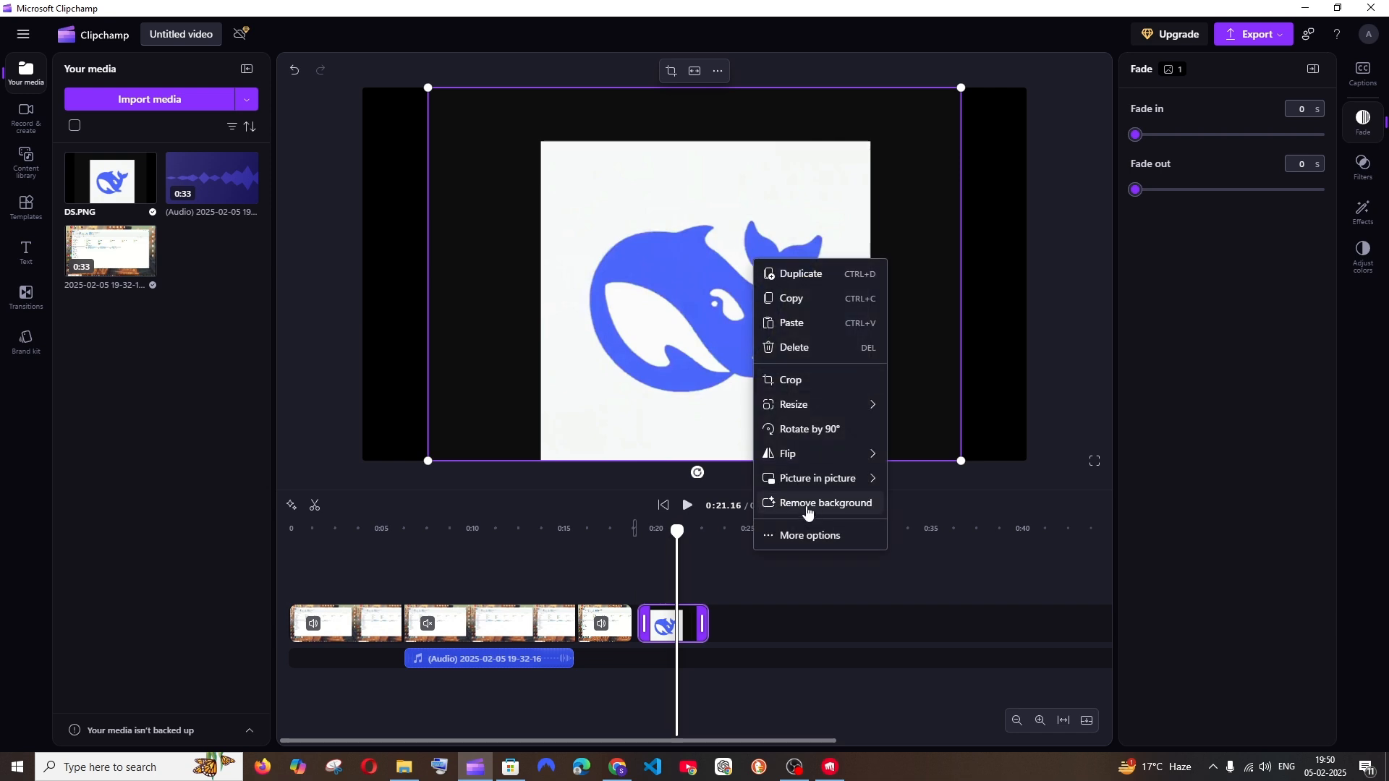
left_click(808, 508)
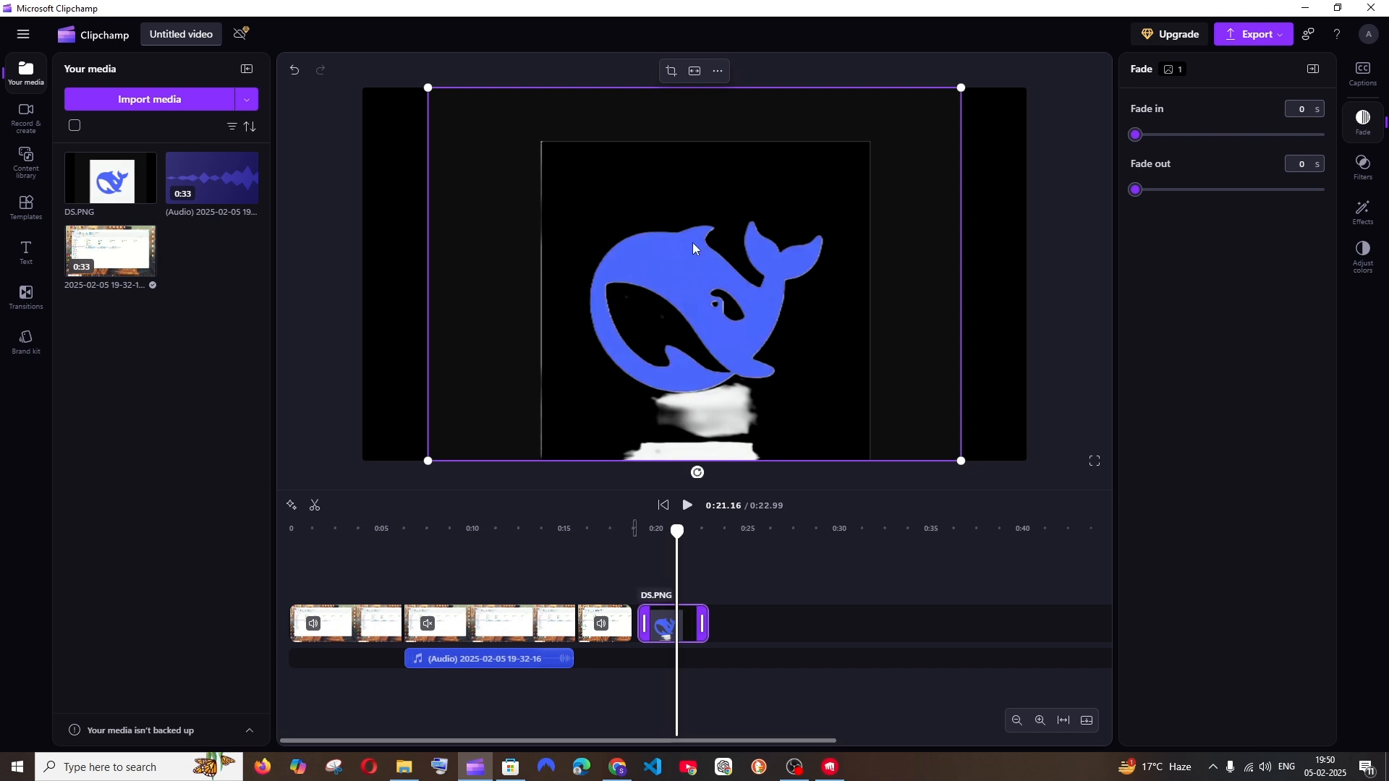
Move the DS.PNG clip to a new track above the last video clip and crop the image closely around the whale logo
left_click_drag(668, 624, 597, 604)
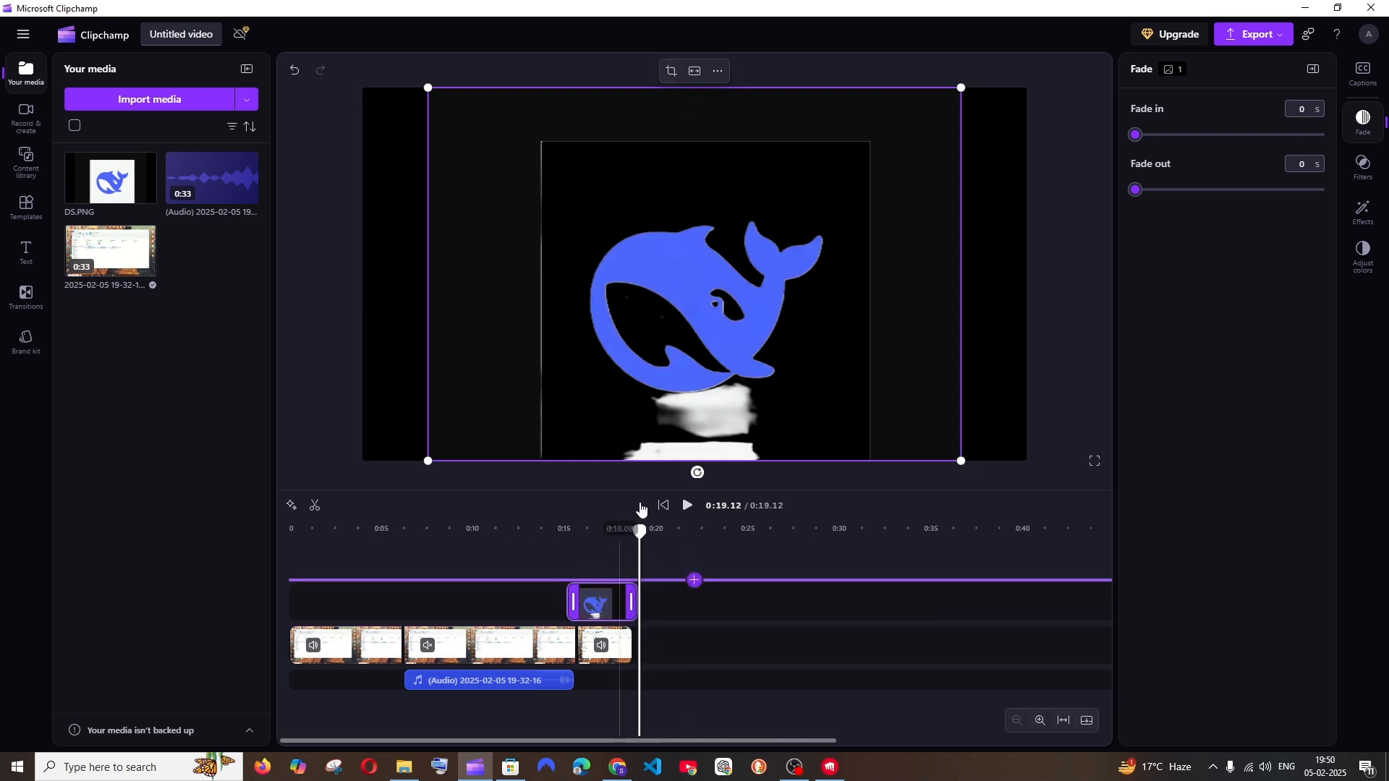
left_click(597, 533)
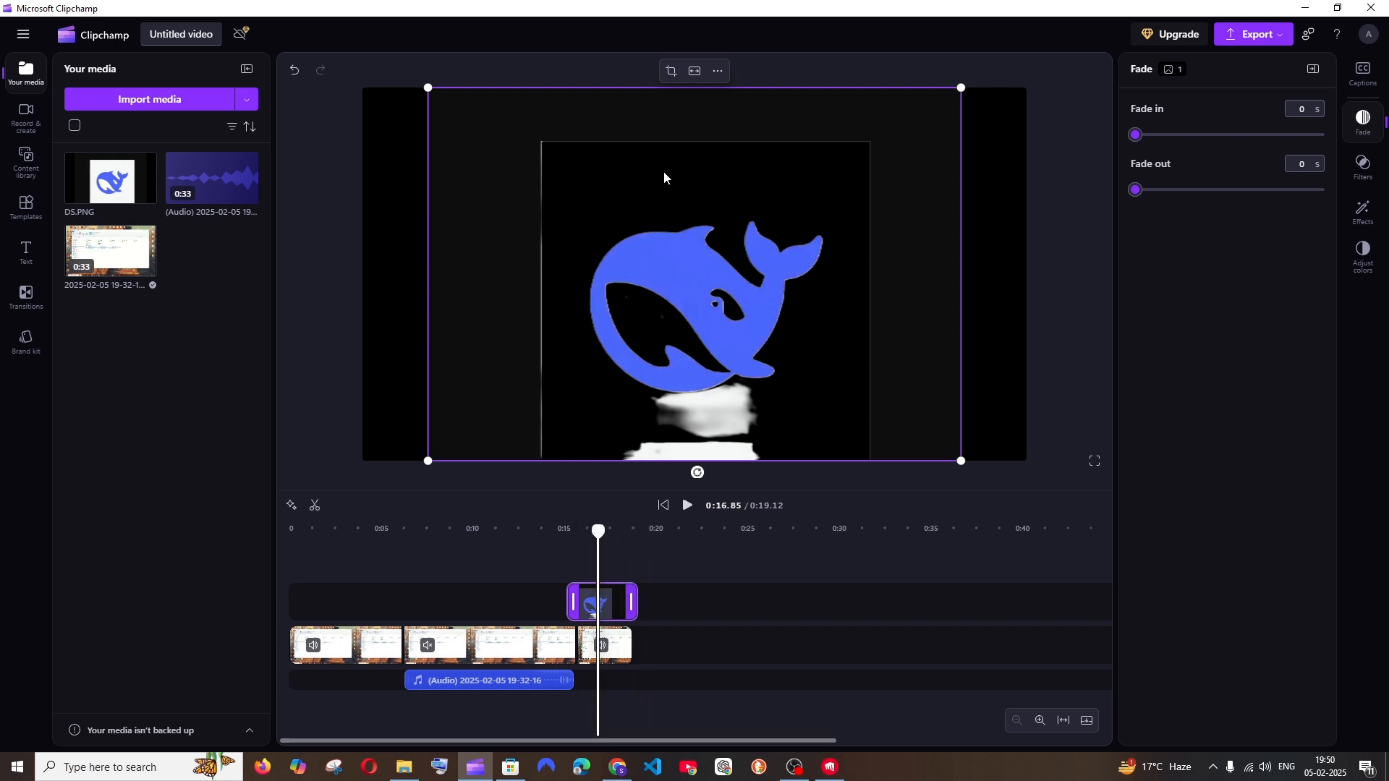
left_click(672, 70)
left_click(691, 85)
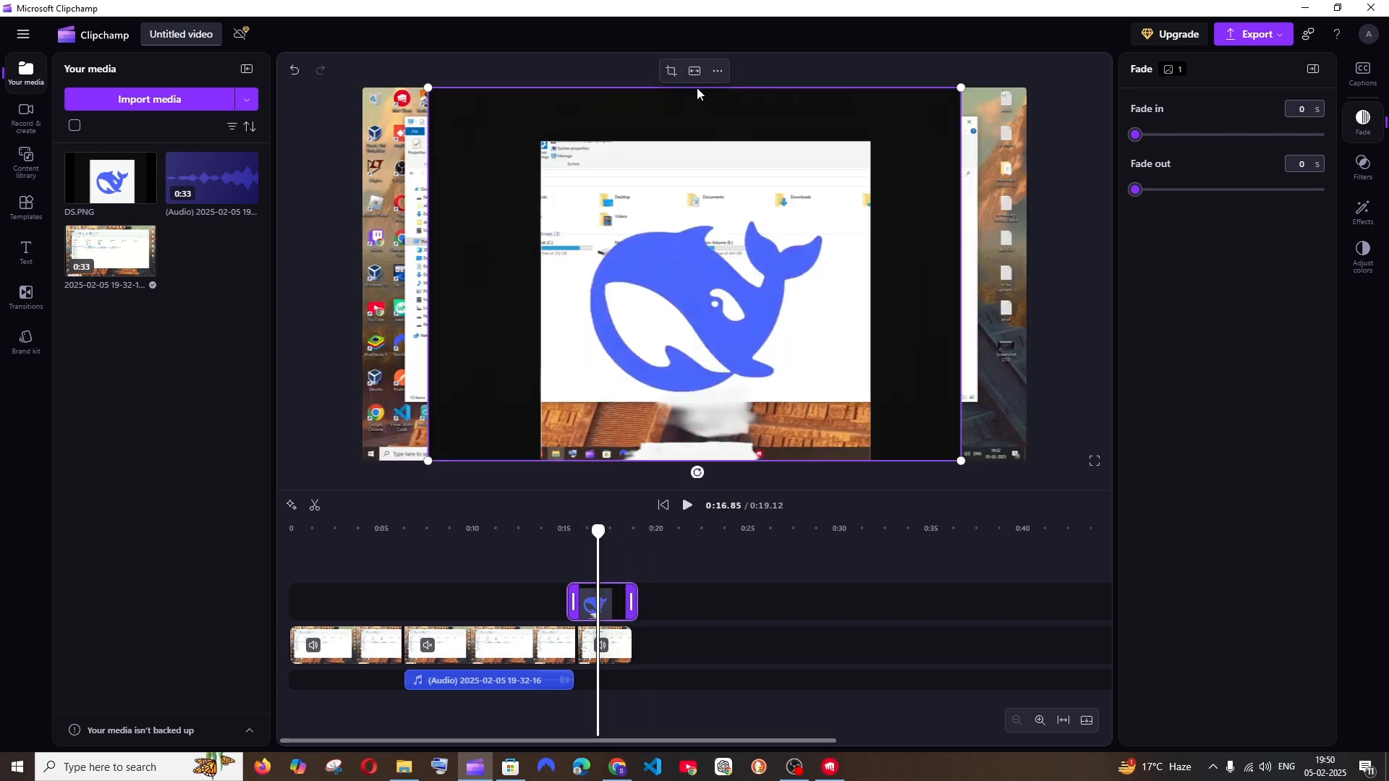
left_click(673, 76)
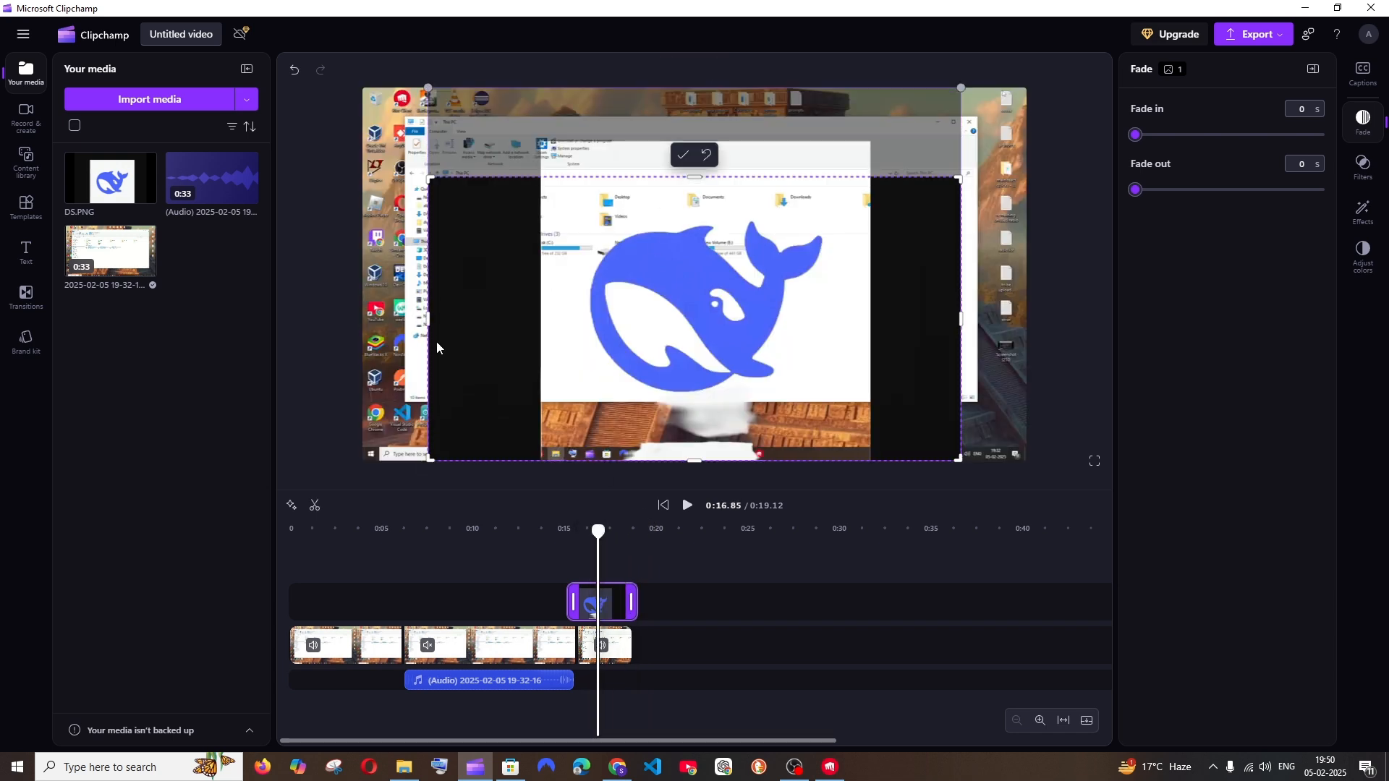
left_click_drag(460, 322, 589, 323)
left_click_drag(763, 461, 763, 394)
left_click_drag(961, 287, 844, 287)
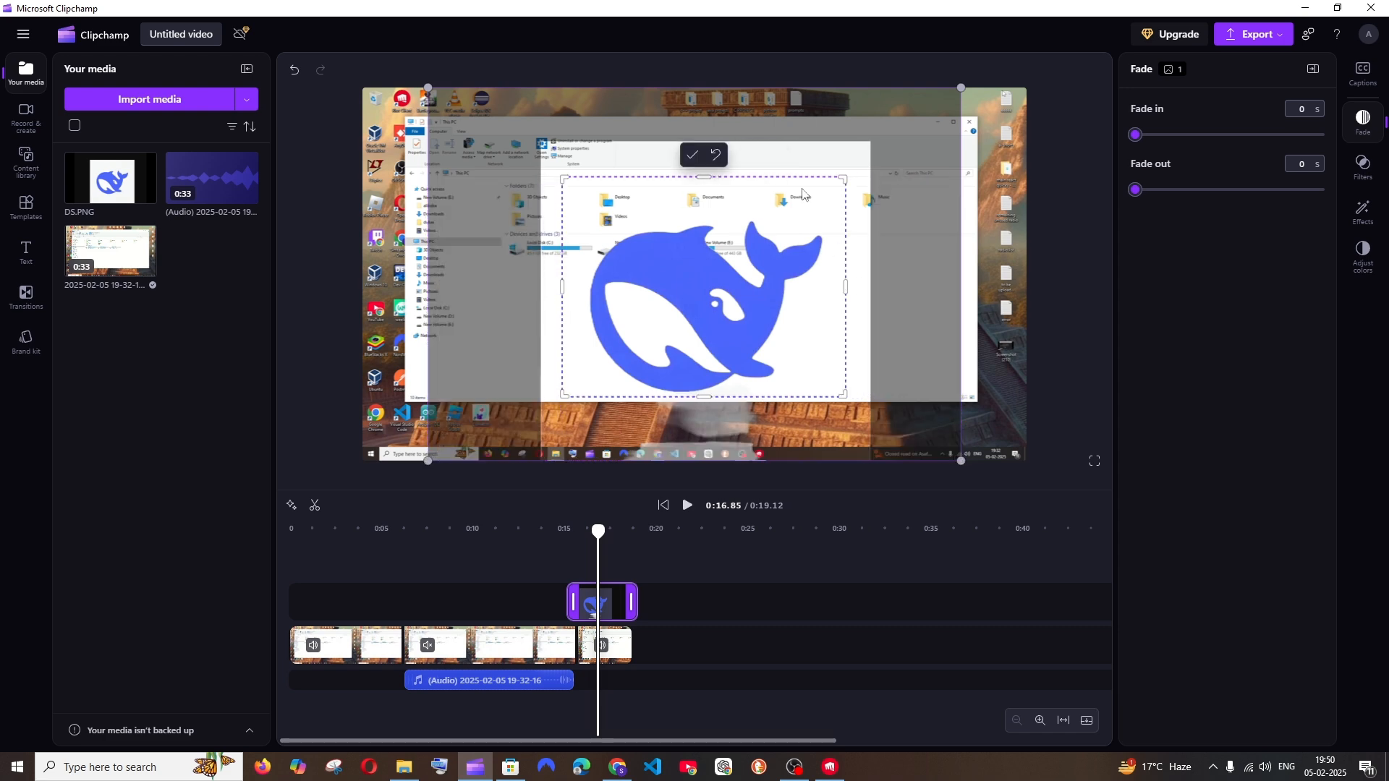
left_click(690, 155)
left_click(687, 268)
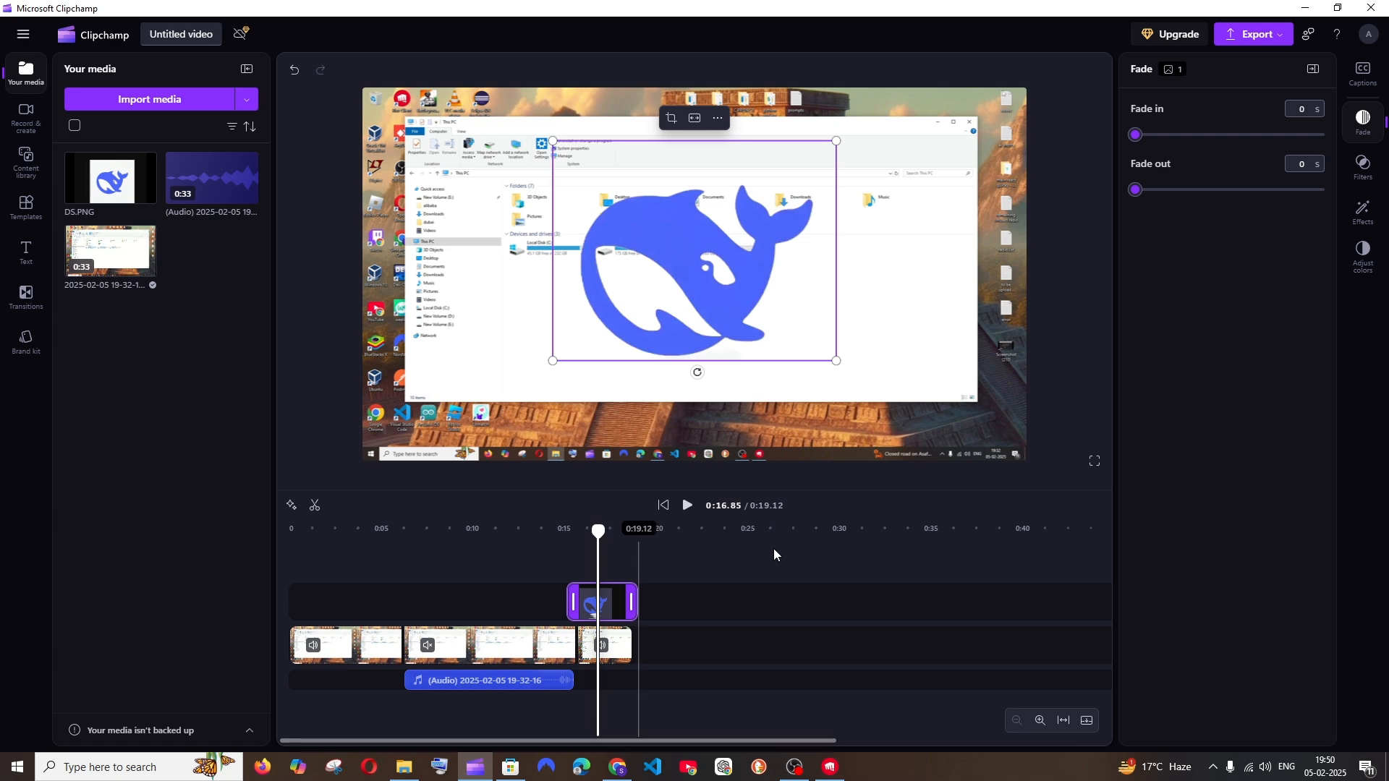
Return to the home page without syncing to the cloud and start creating a video with AI
left_click(24, 34)
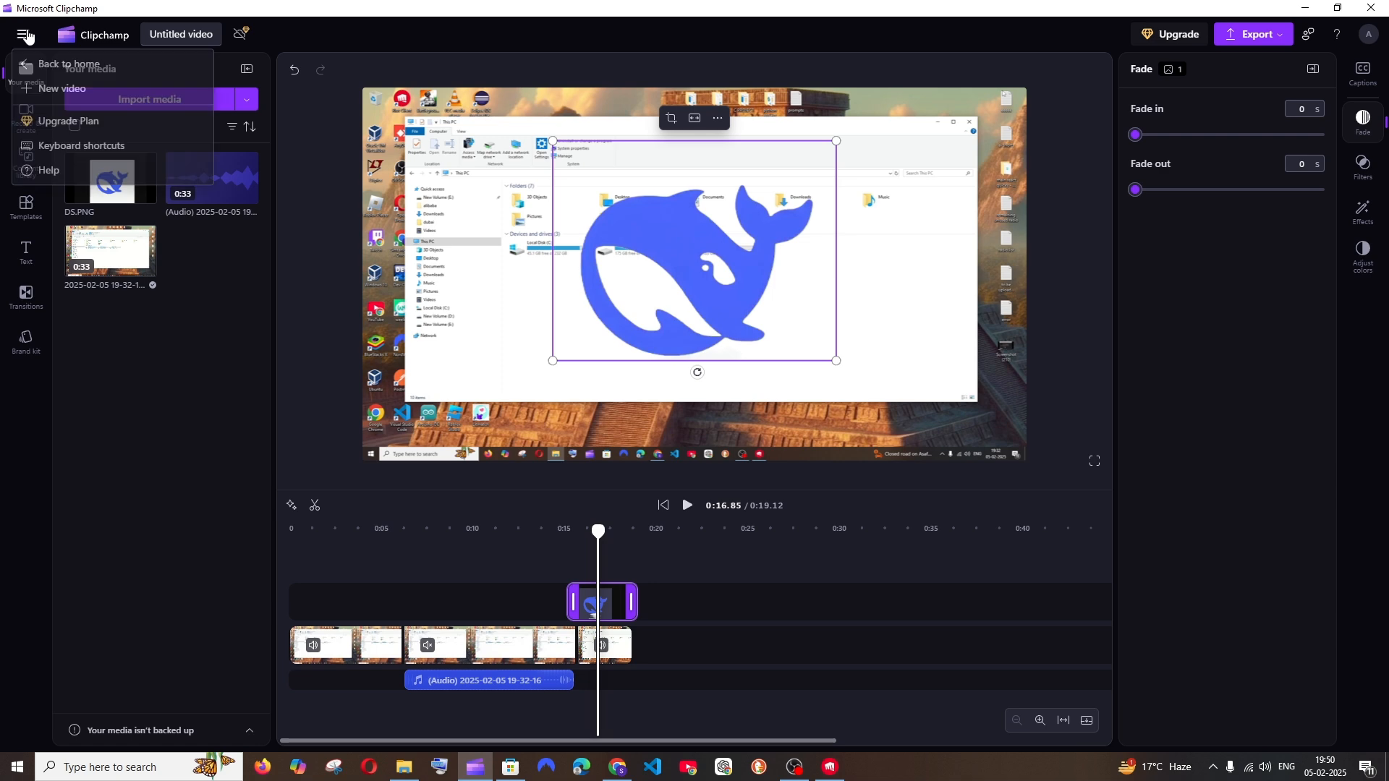
left_click(116, 73)
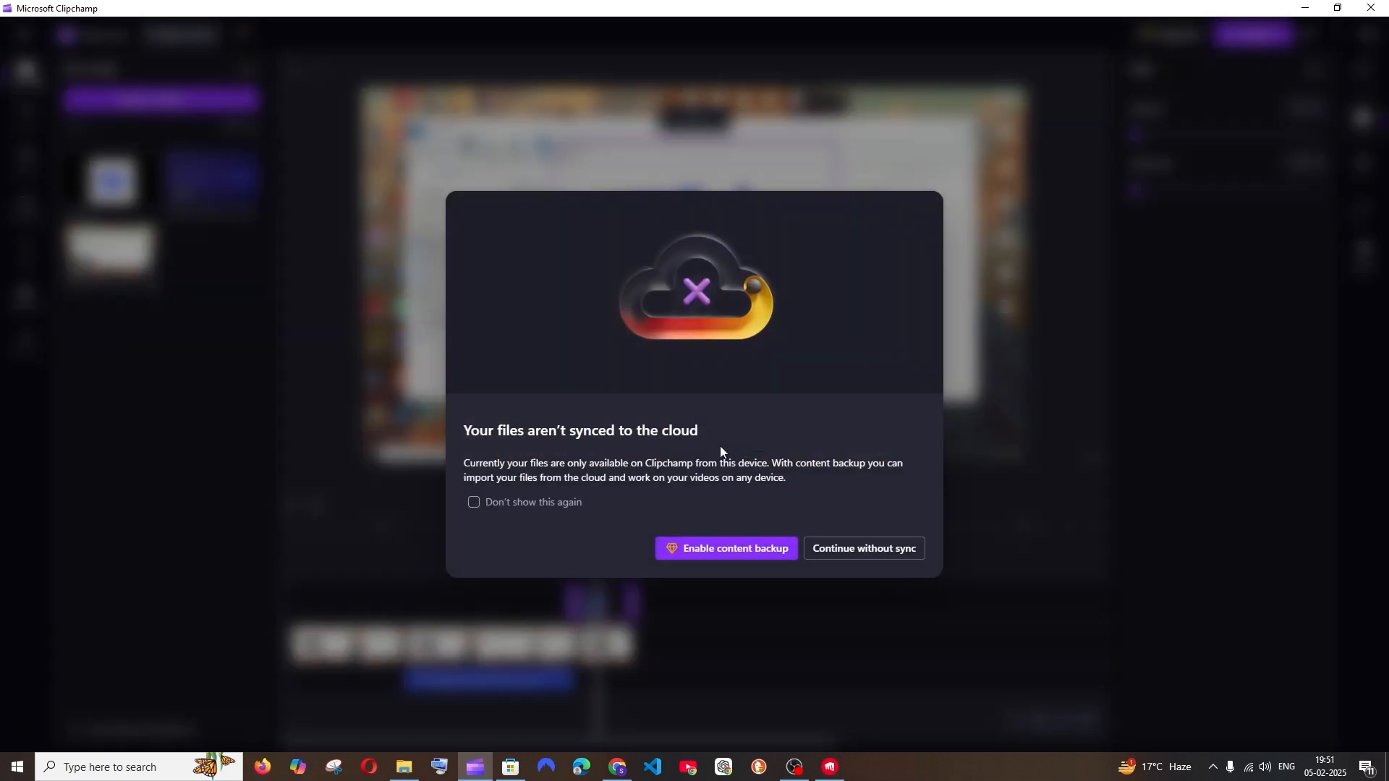
left_click(877, 553)
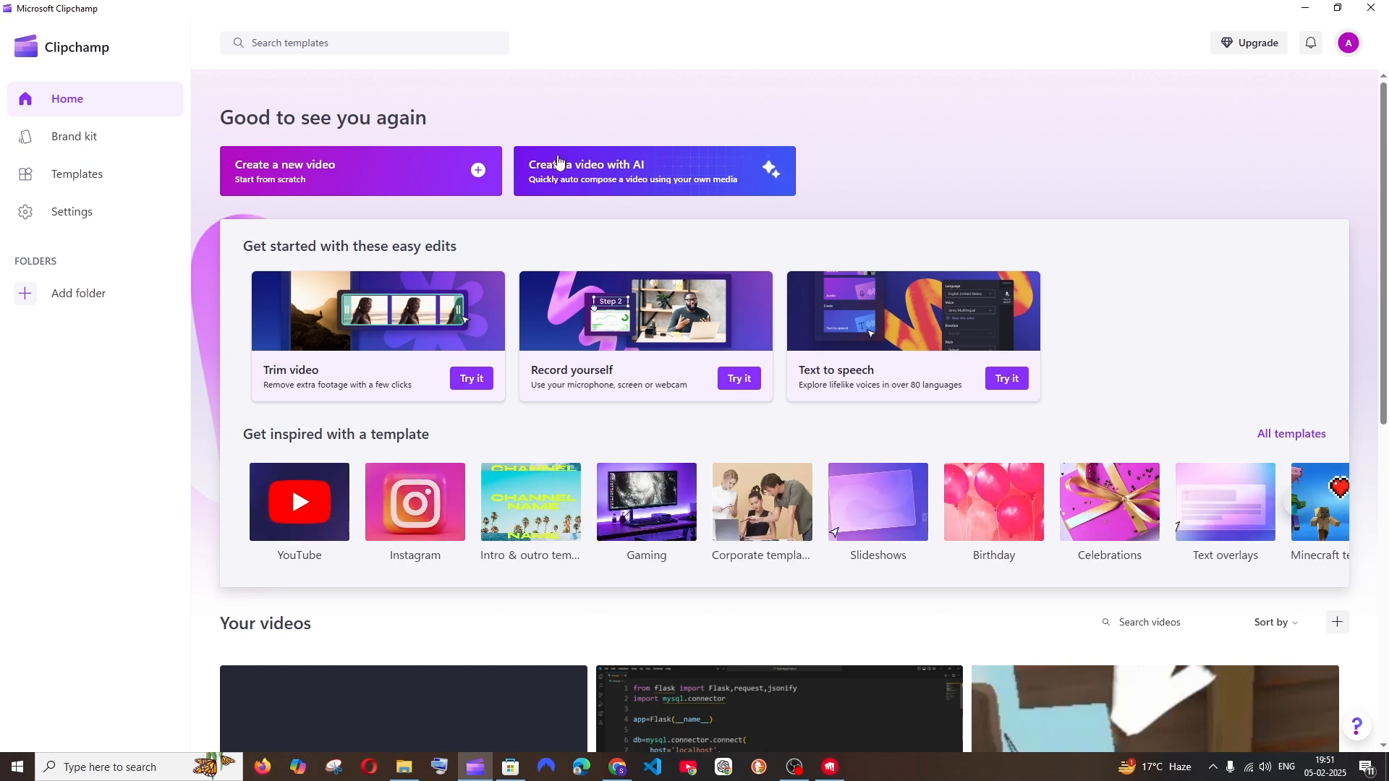
left_click(614, 178)
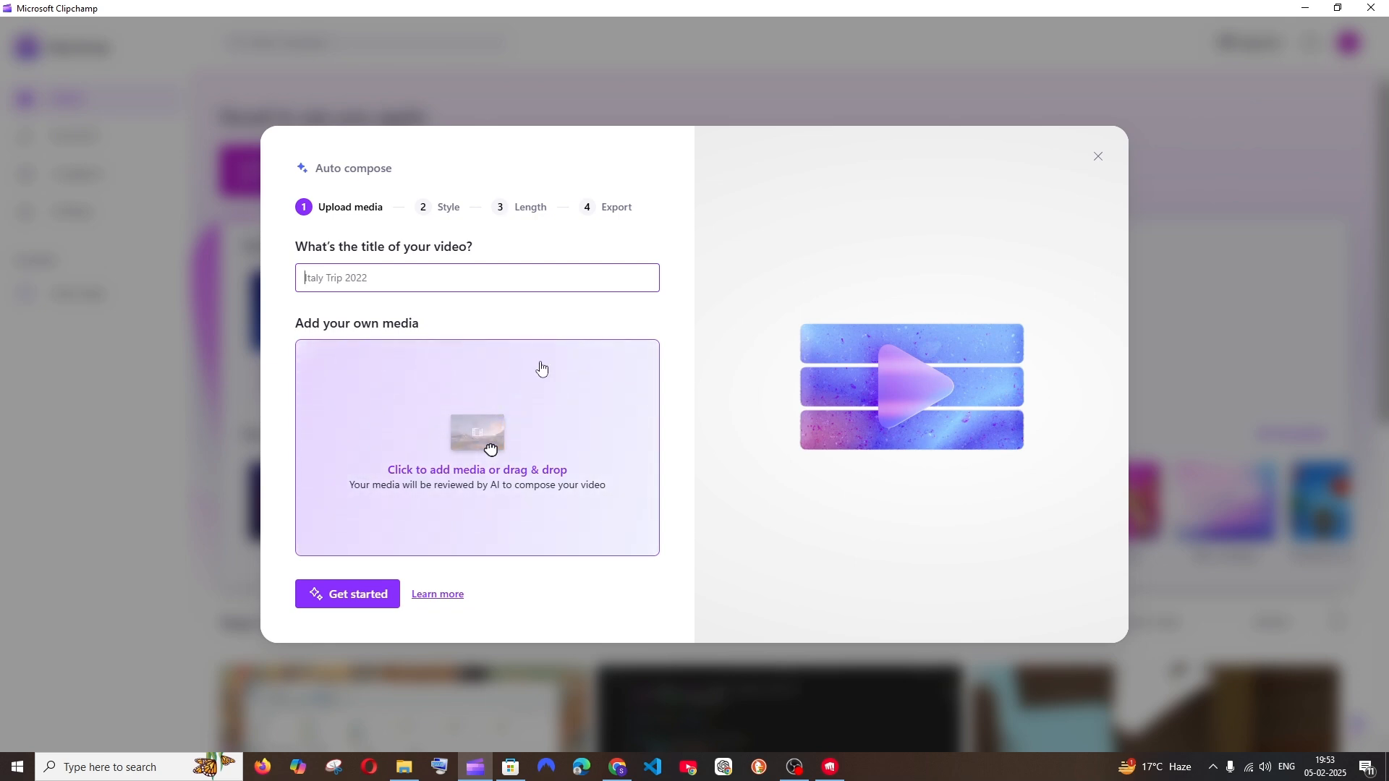
Add all five clips from the dubai folder in Videos as media for the AI video
left_click(507, 403)
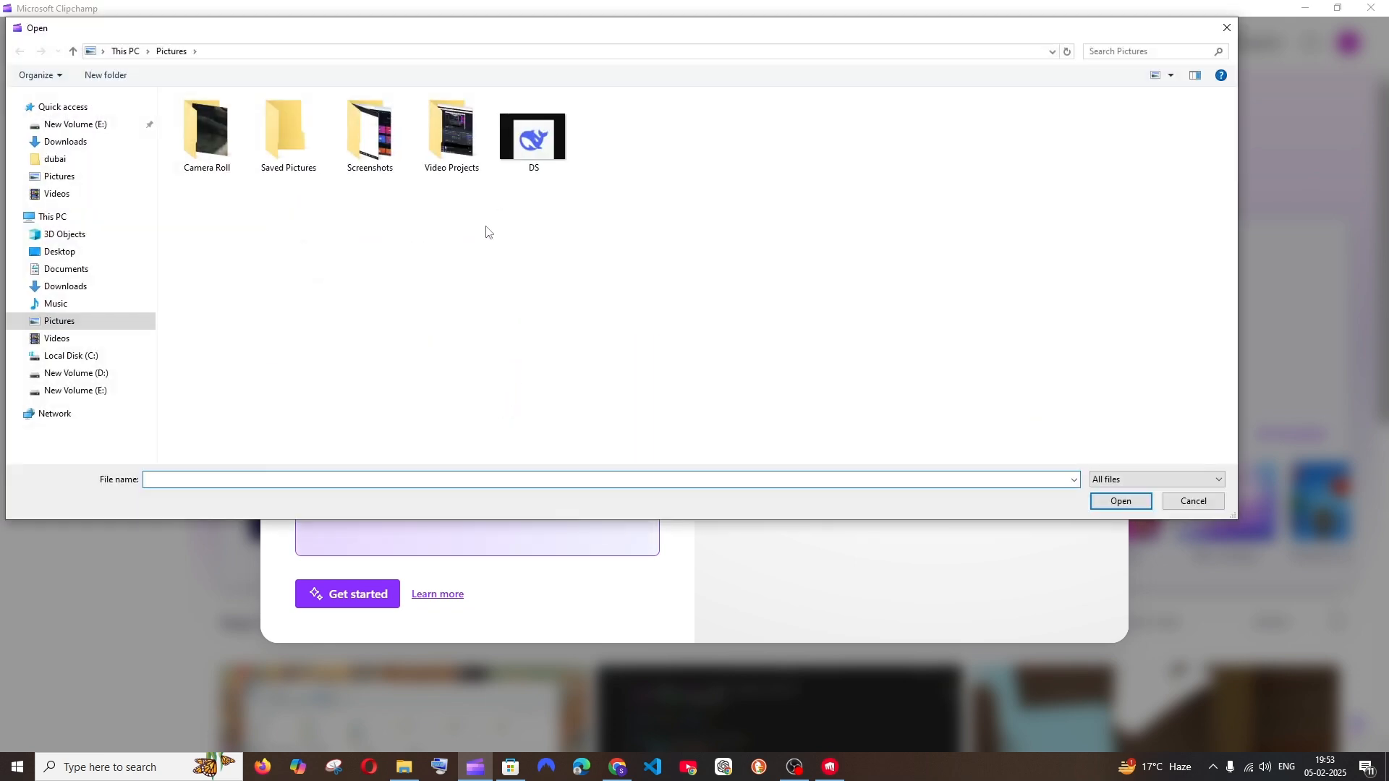
left_click(94, 344)
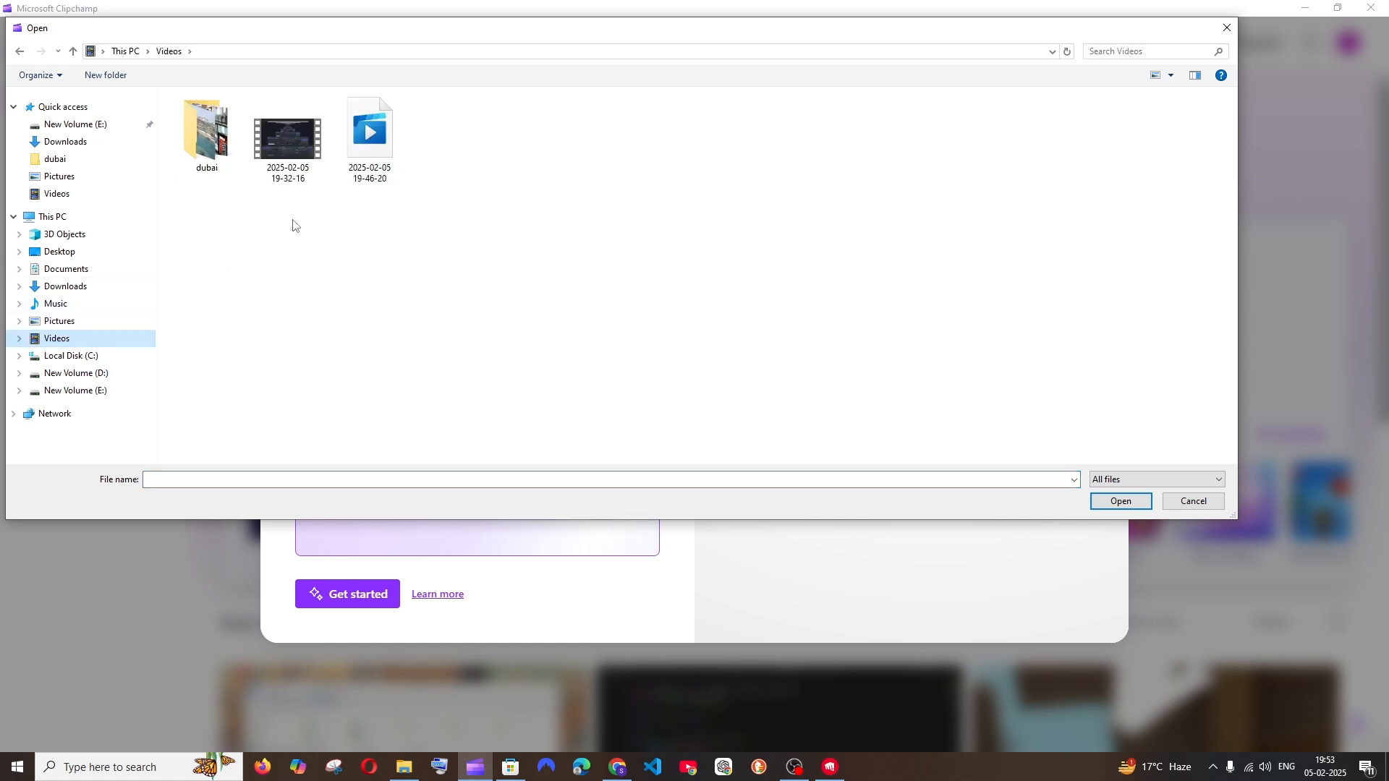
double_click(205, 134)
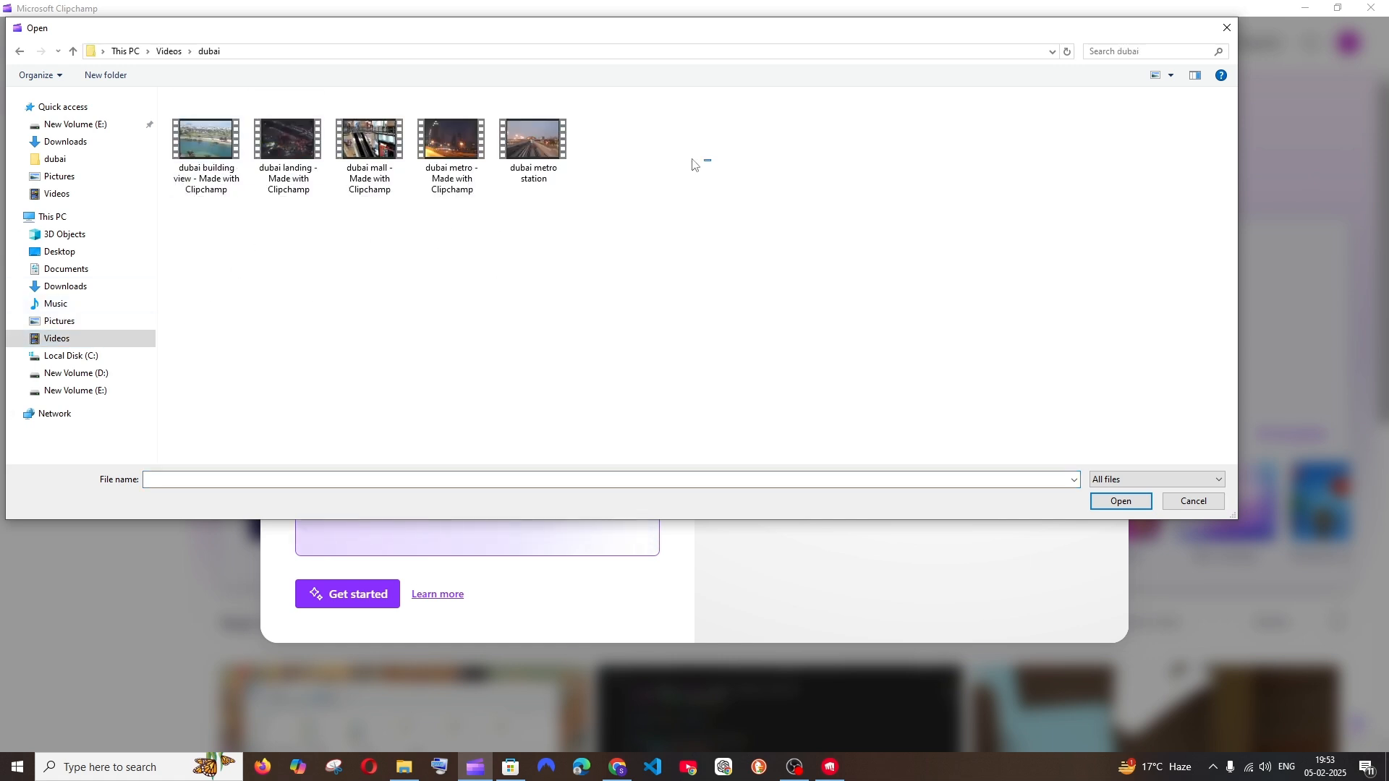
left_click_drag(711, 152, 173, 98)
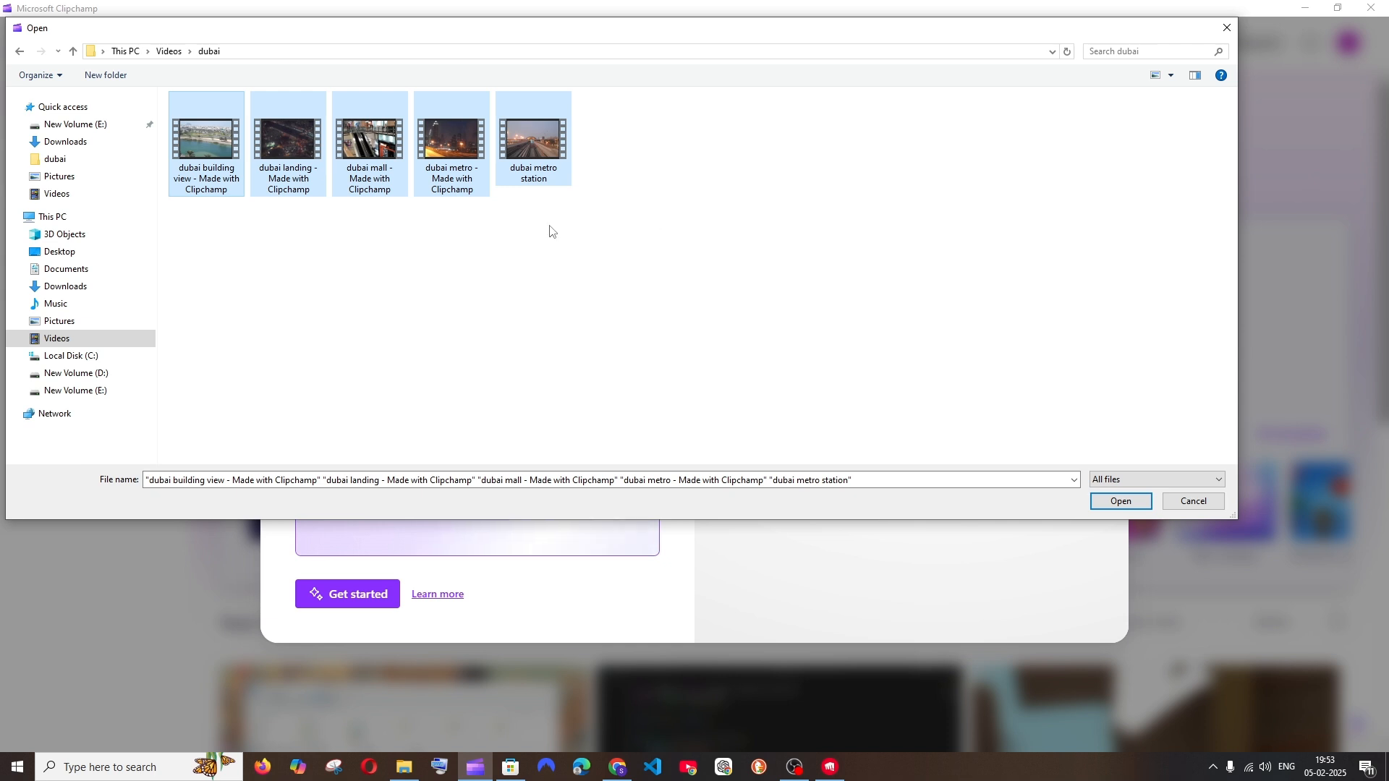
left_click(1126, 502)
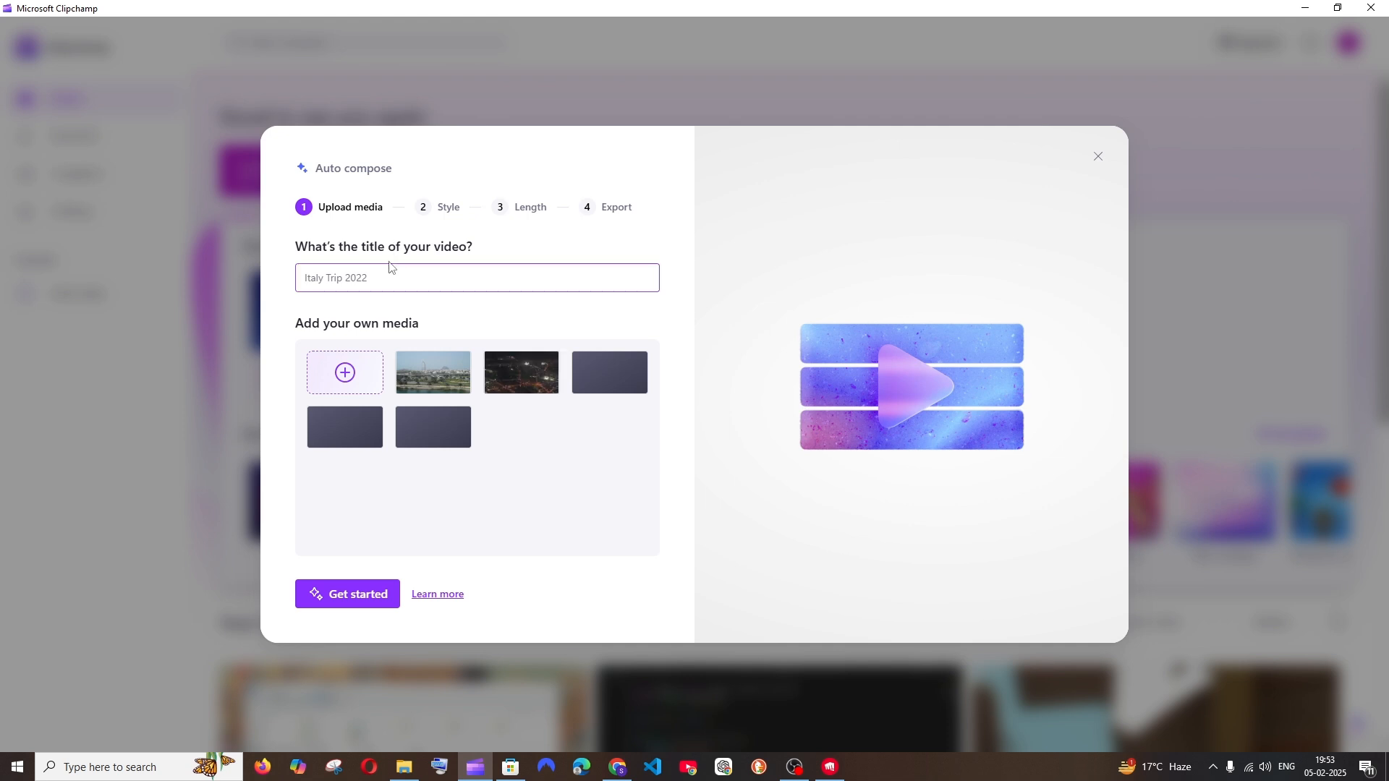
Title the AI video "dubai trip 2020" and continue to the style selection
left_click(380, 281)
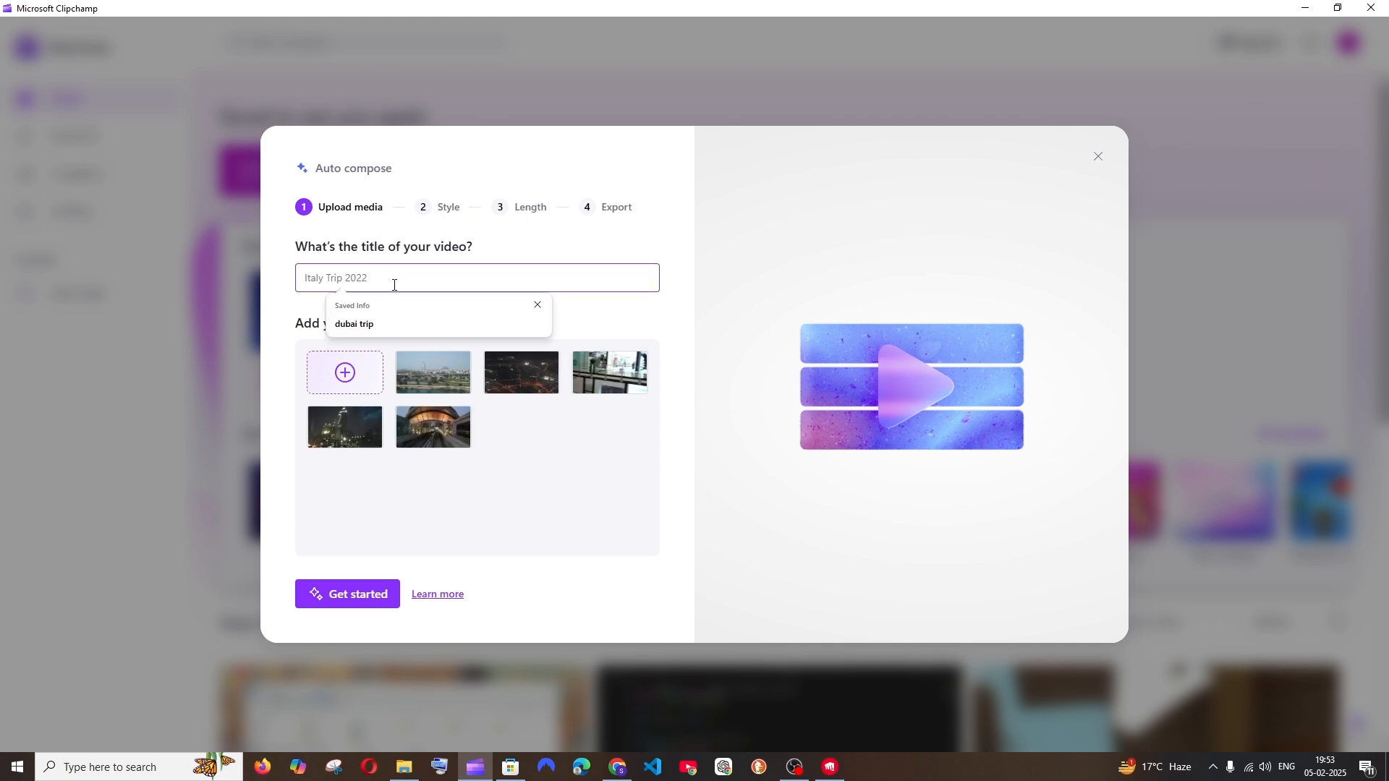
left_click(427, 321)
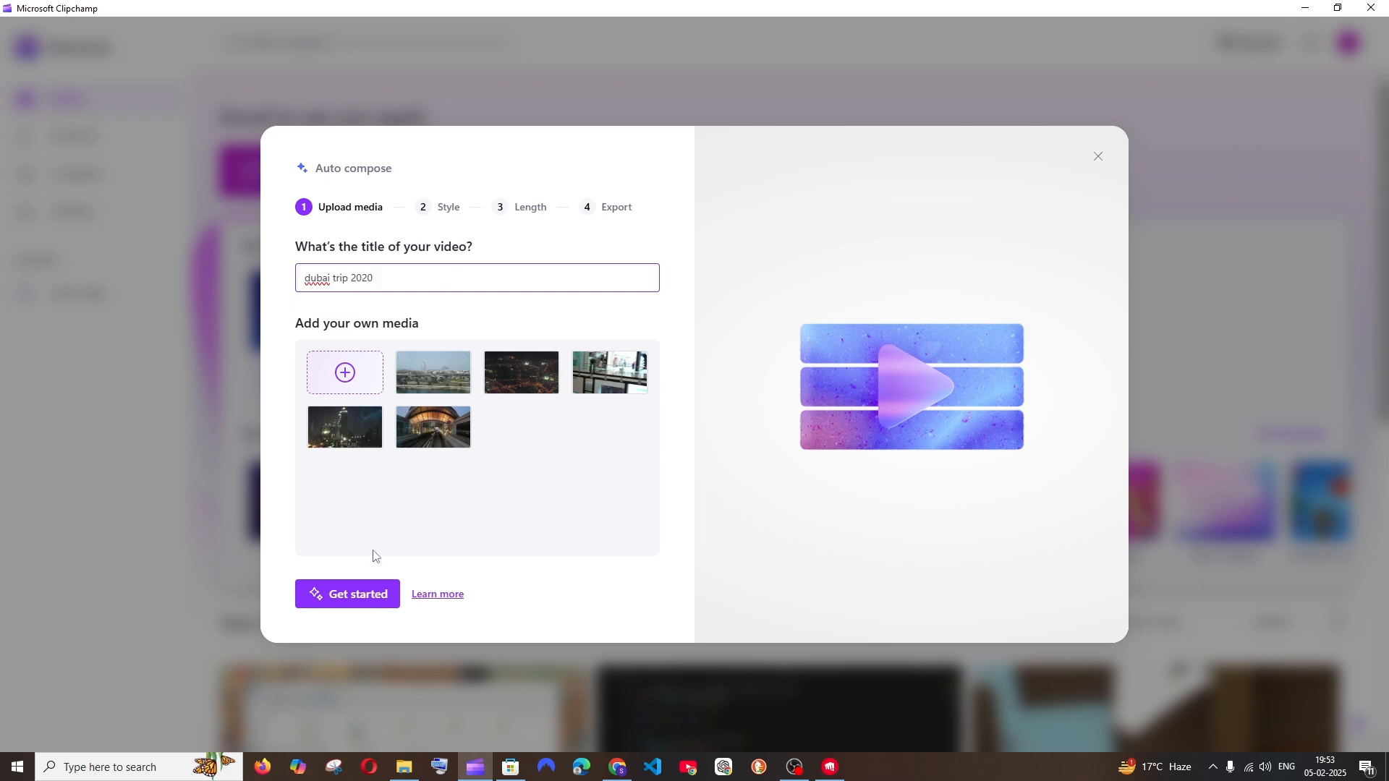
left_click(361, 599)
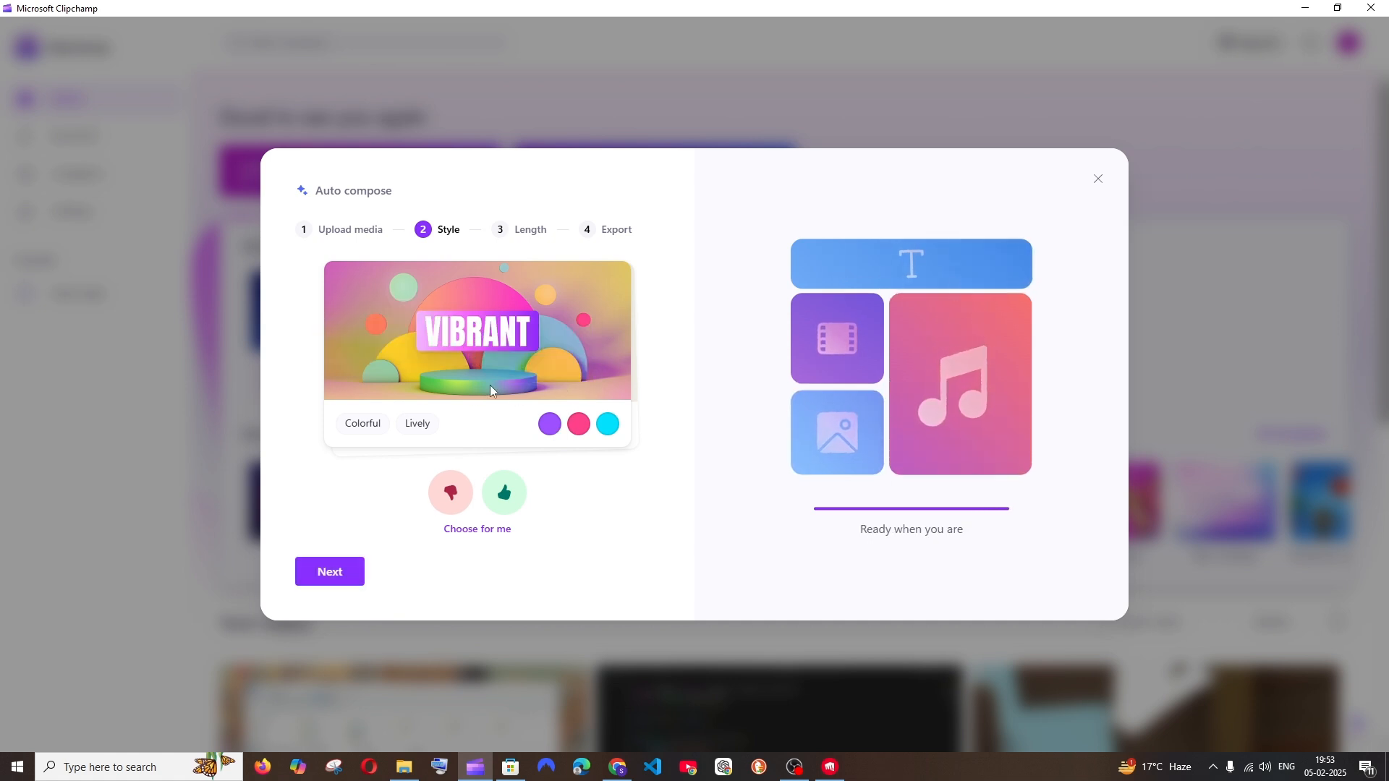
Rate the suggested video styles through Dynamic as liked or disliked and return to the style selection
left_click(457, 500)
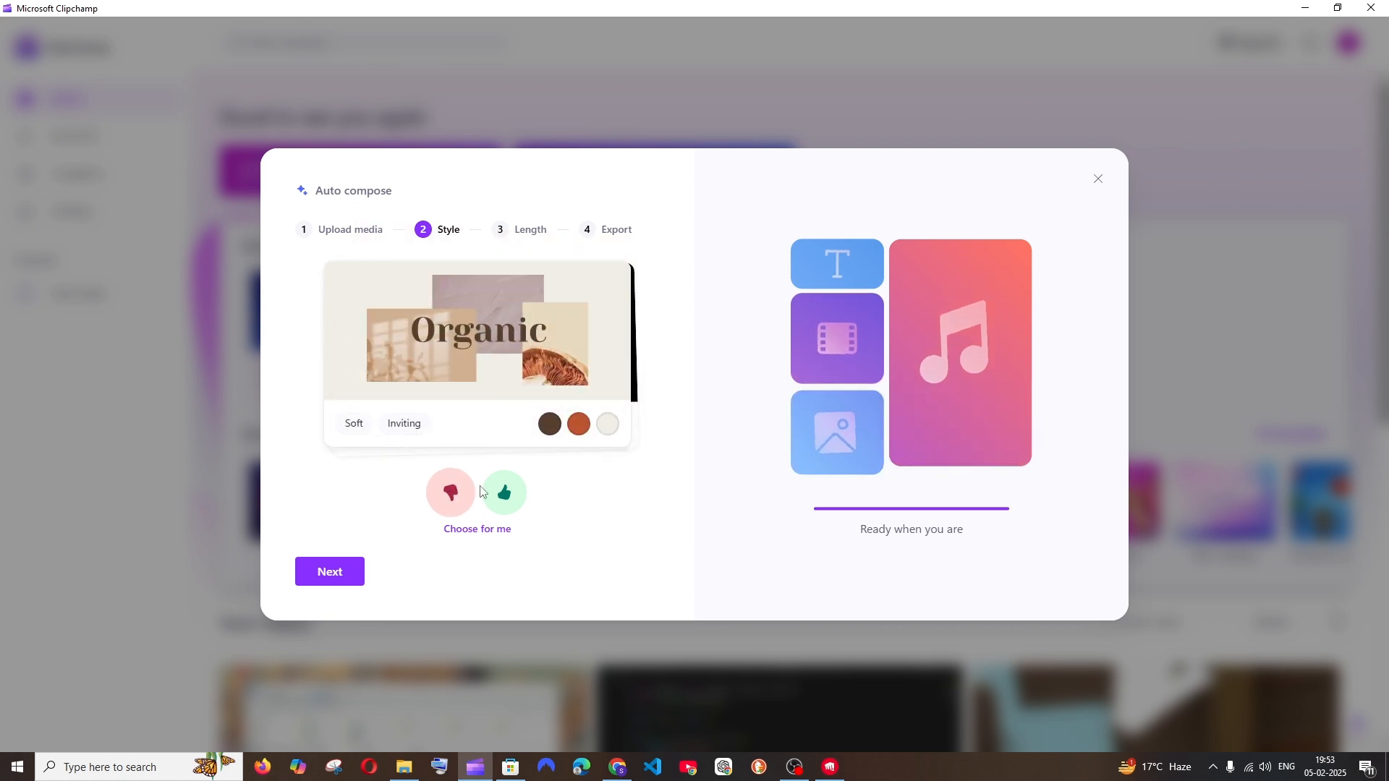
left_click(507, 496)
left_click(446, 499)
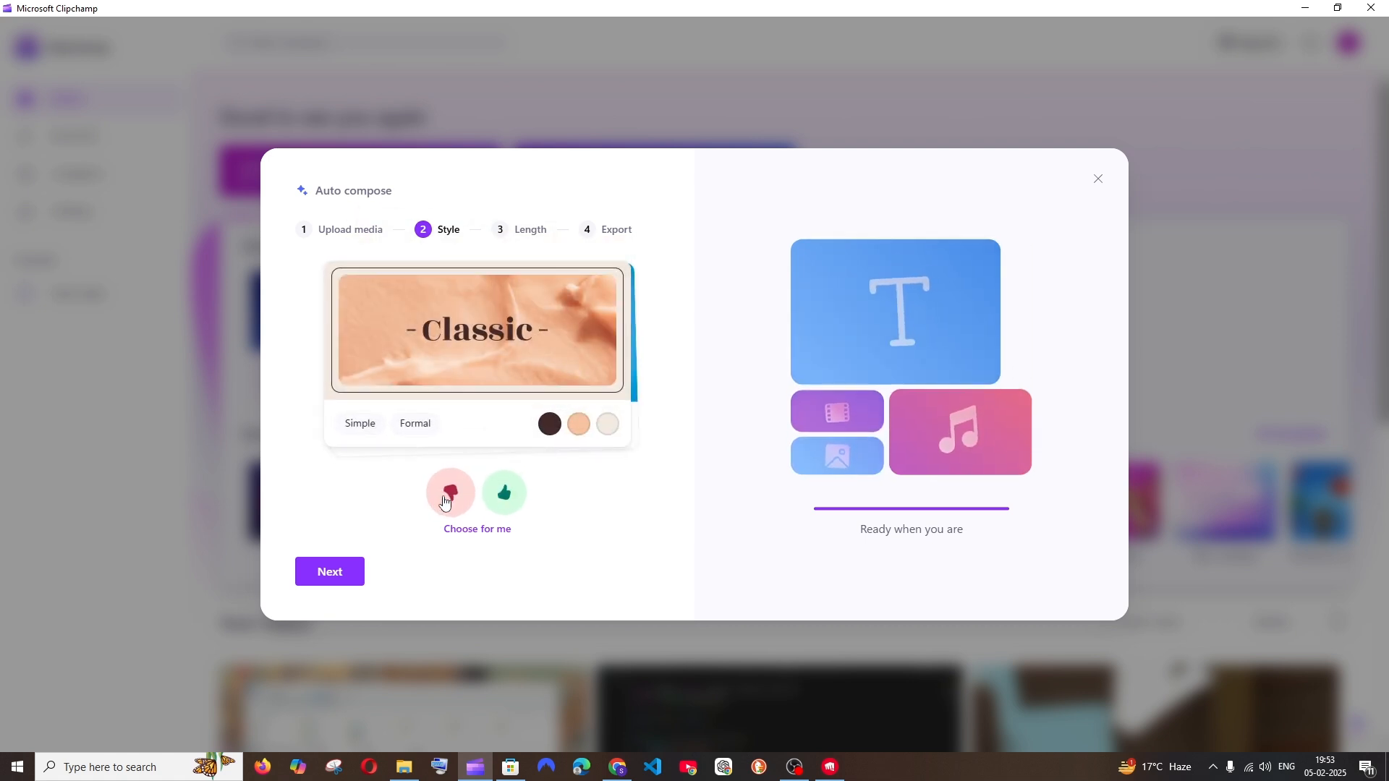
left_click(444, 501)
left_click(444, 501)
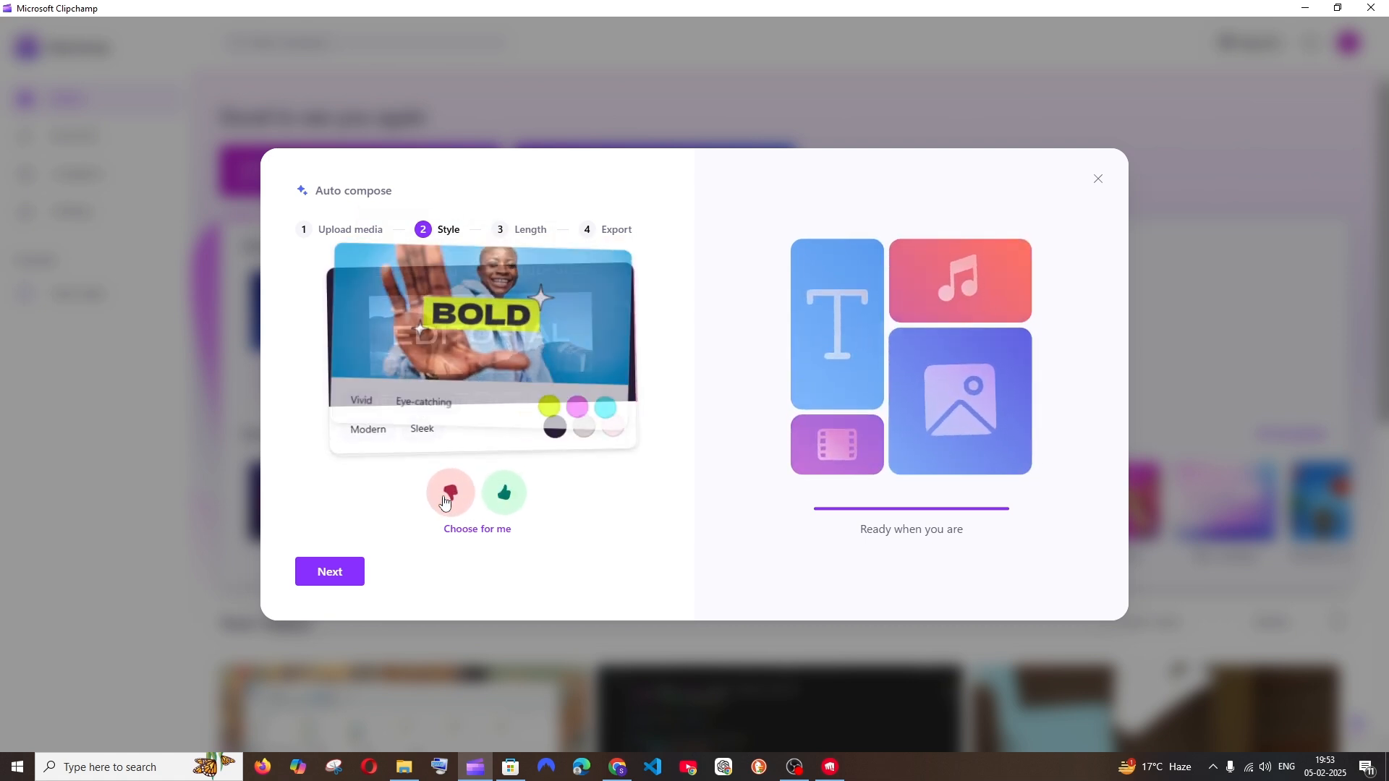
left_click(489, 502)
left_click(499, 500)
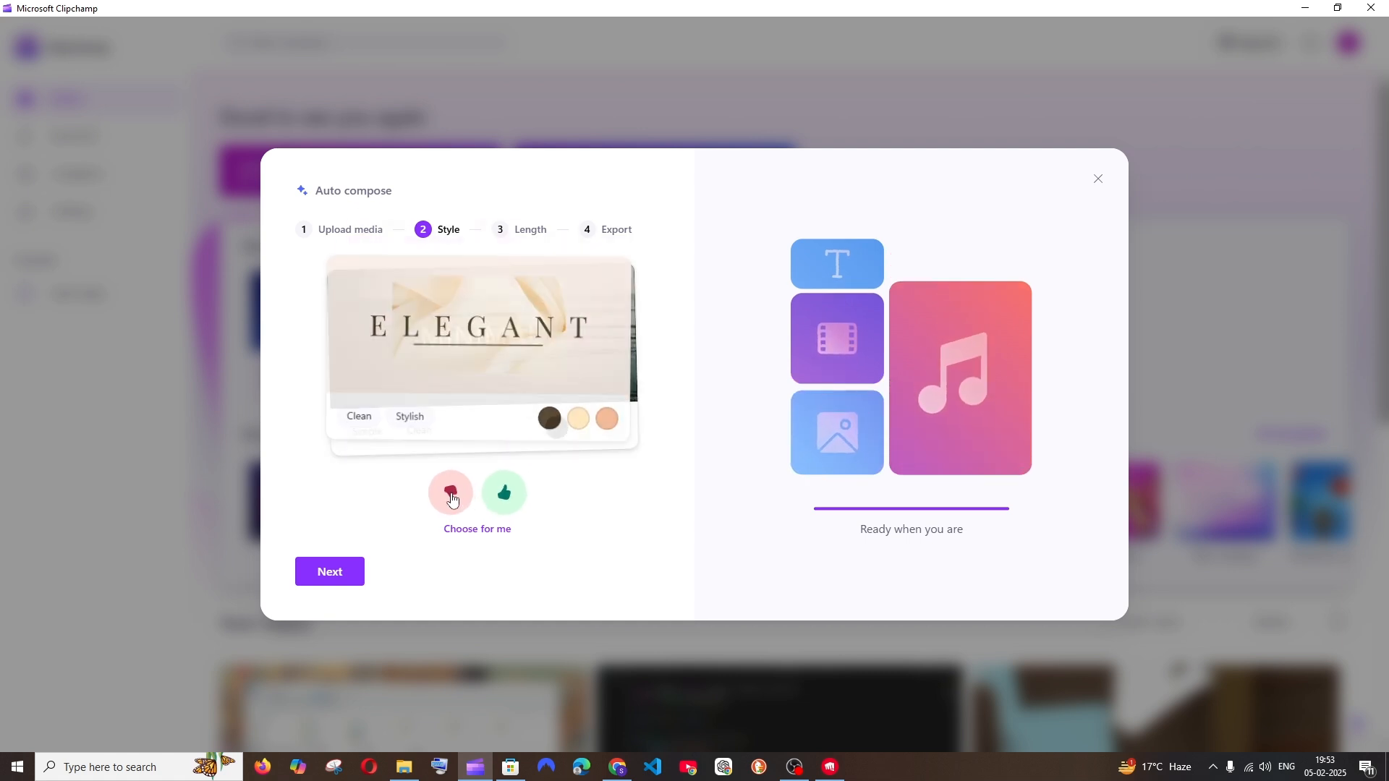
left_click(504, 499)
left_click(503, 500)
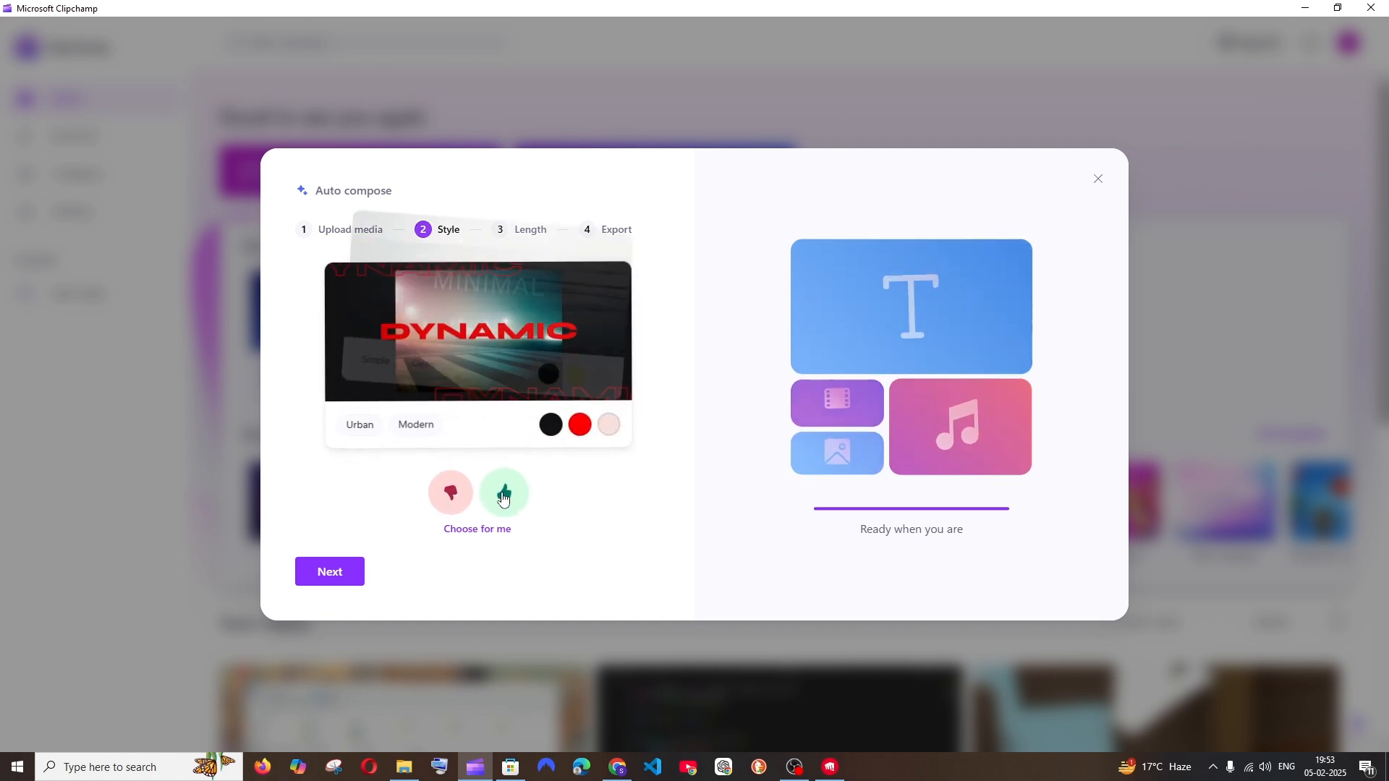
left_click(453, 498)
left_click(462, 475)
left_click(444, 233)
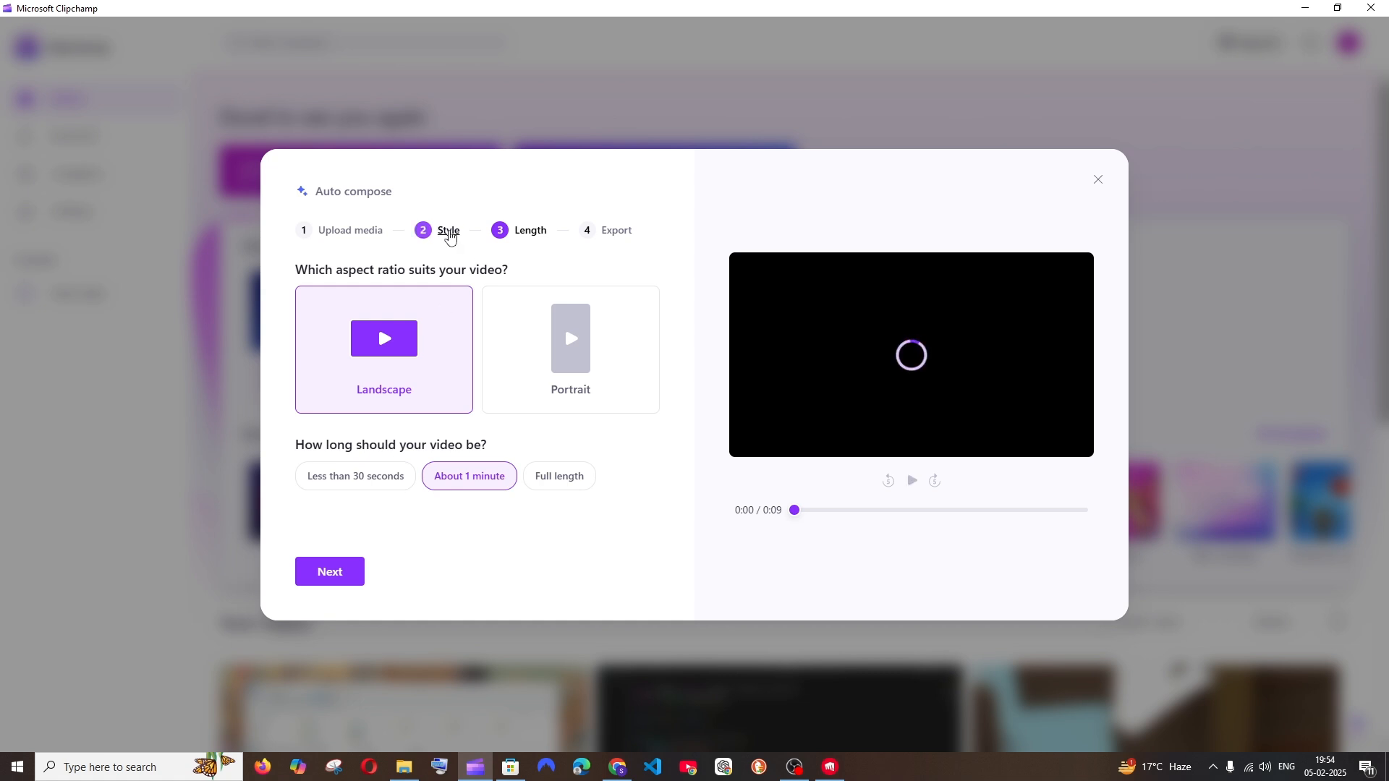
Like the first three suggested styles, including Organic, and continue to the length and aspect ratio options
left_click(502, 498)
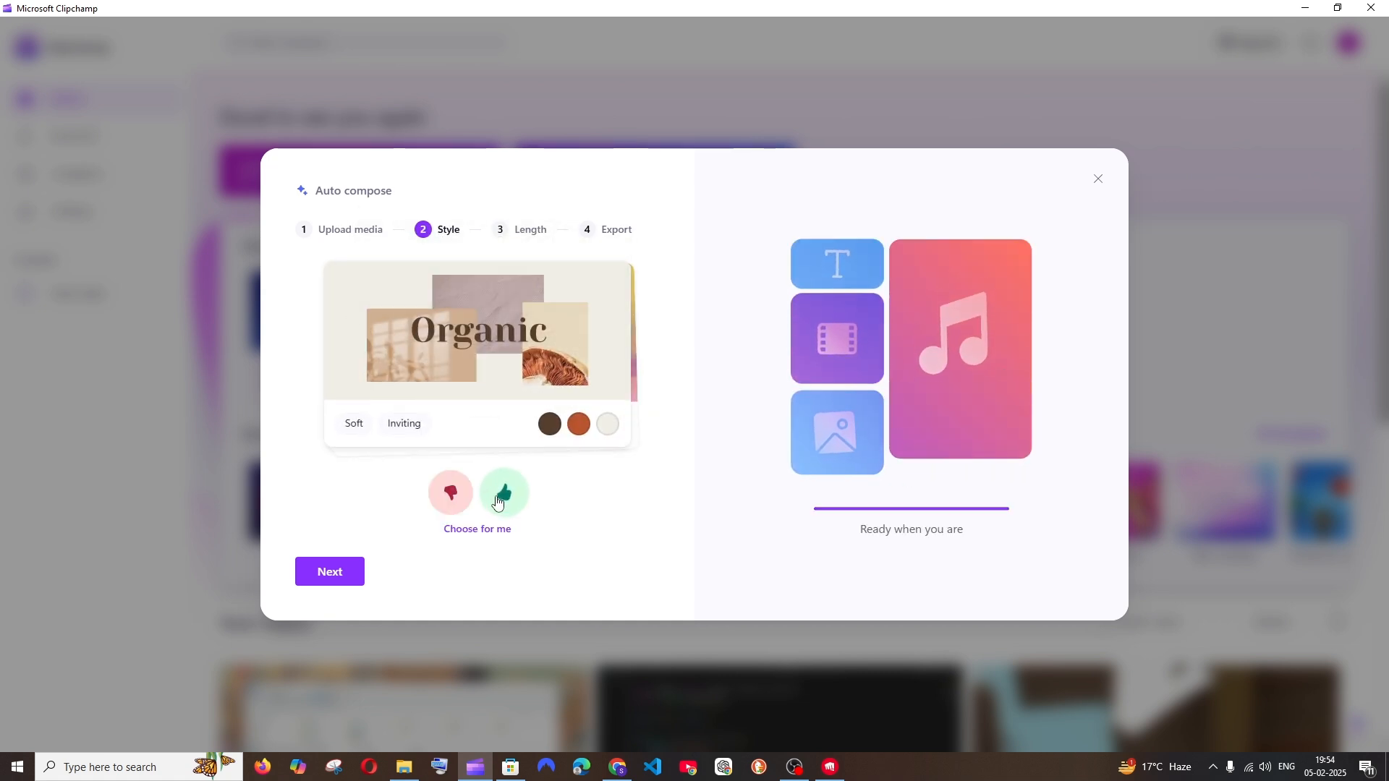
left_click(497, 501)
left_click(497, 501)
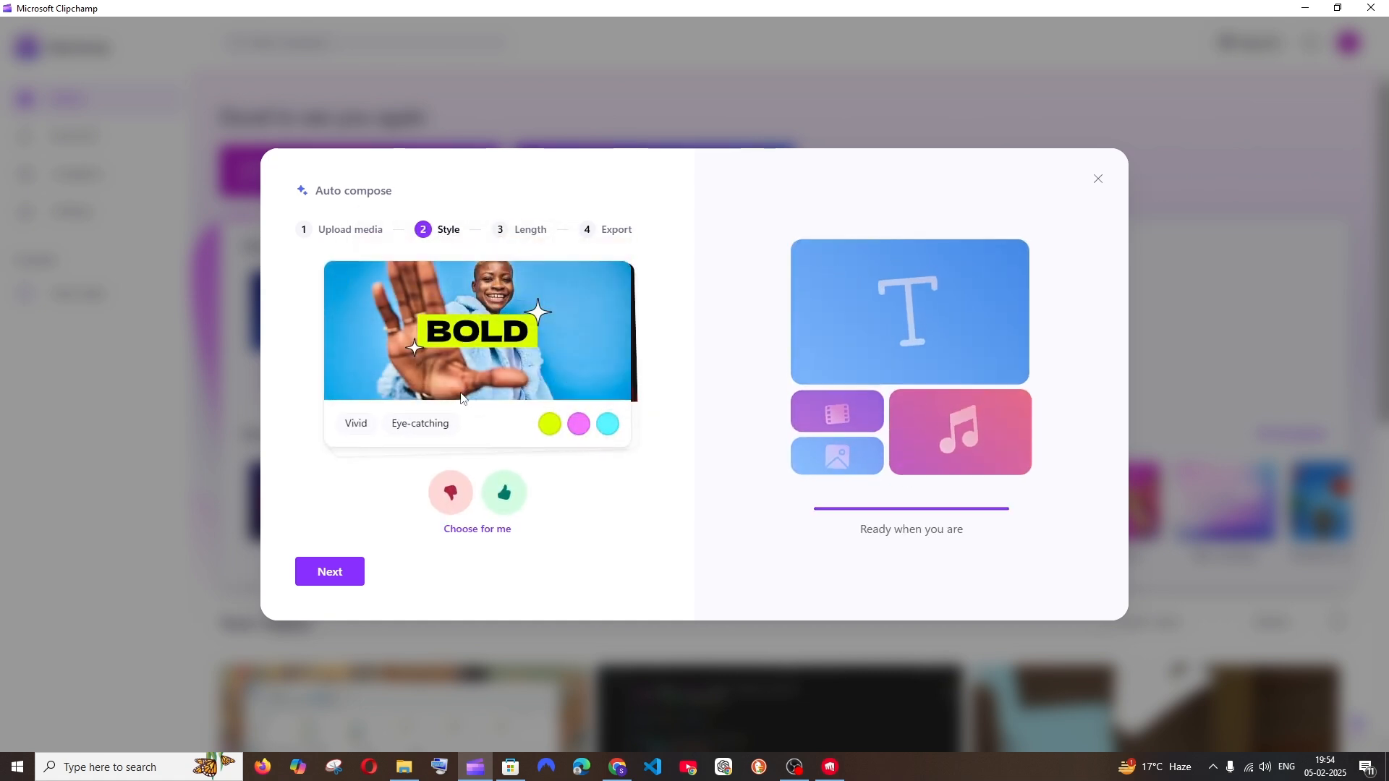
left_click(344, 573)
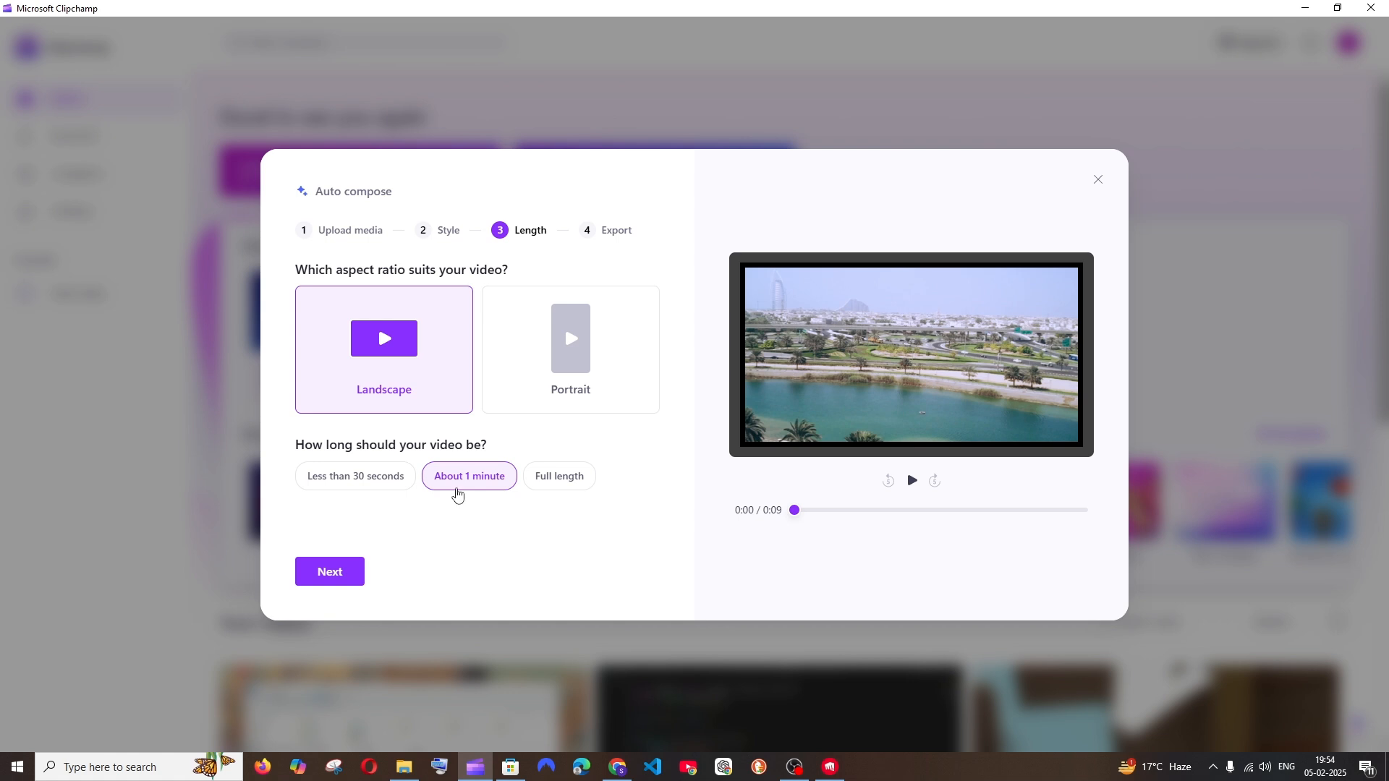
Choose Full length as the video's duration and preview the landscape composition from about 0:42
left_click(562, 480)
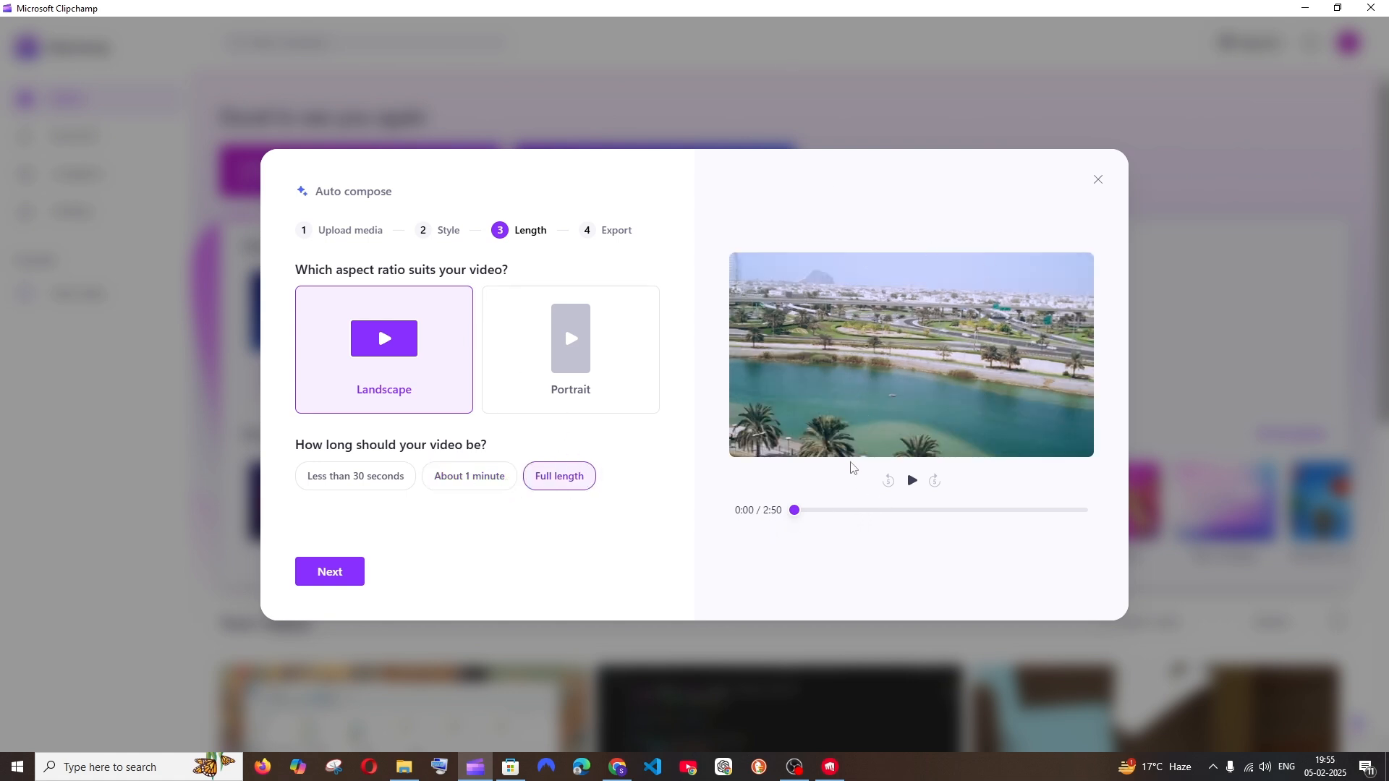
left_click(913, 483)
left_click(828, 511)
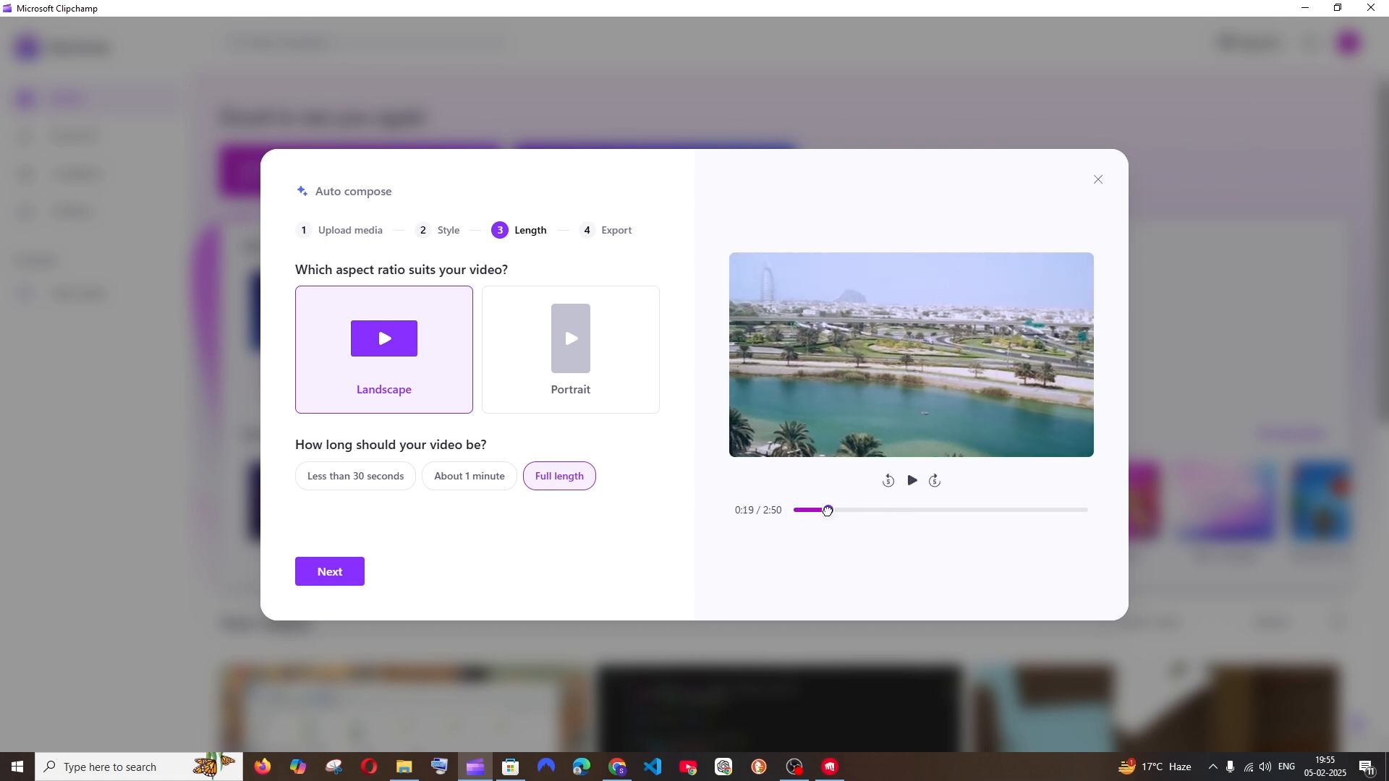
left_click(867, 511)
left_click(912, 480)
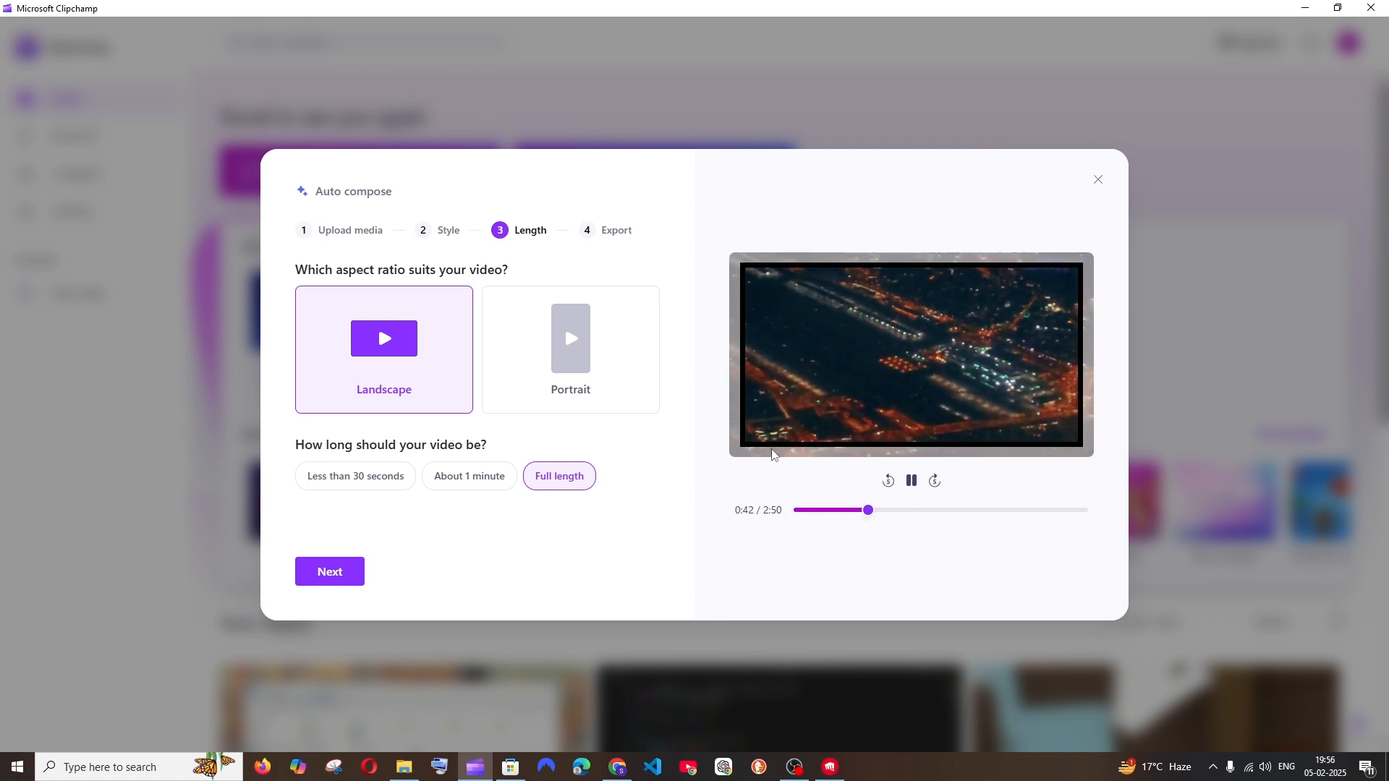
Review further sections of the composed video around 1:32 and 2:30, and return the preview to about 0:06
left_click(911, 481)
left_click(953, 510)
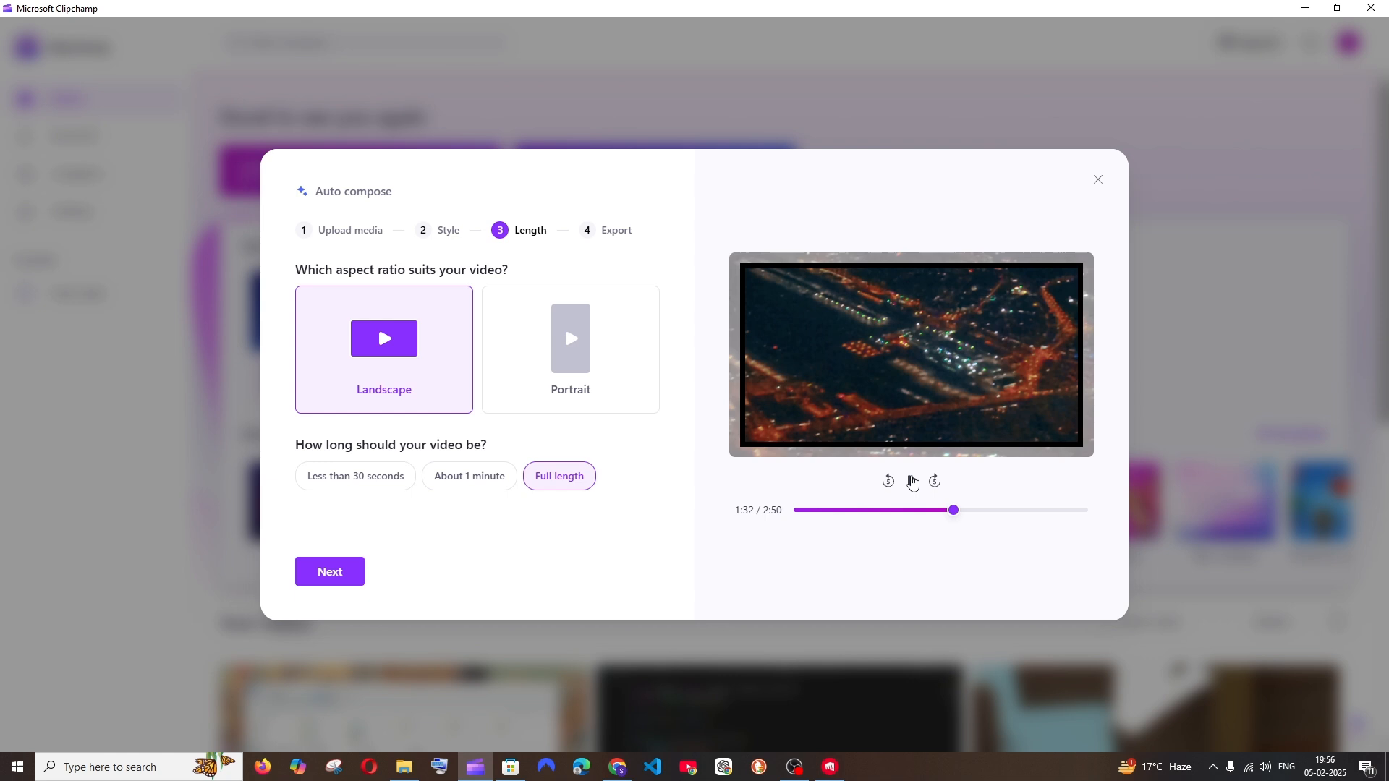
left_click(912, 483)
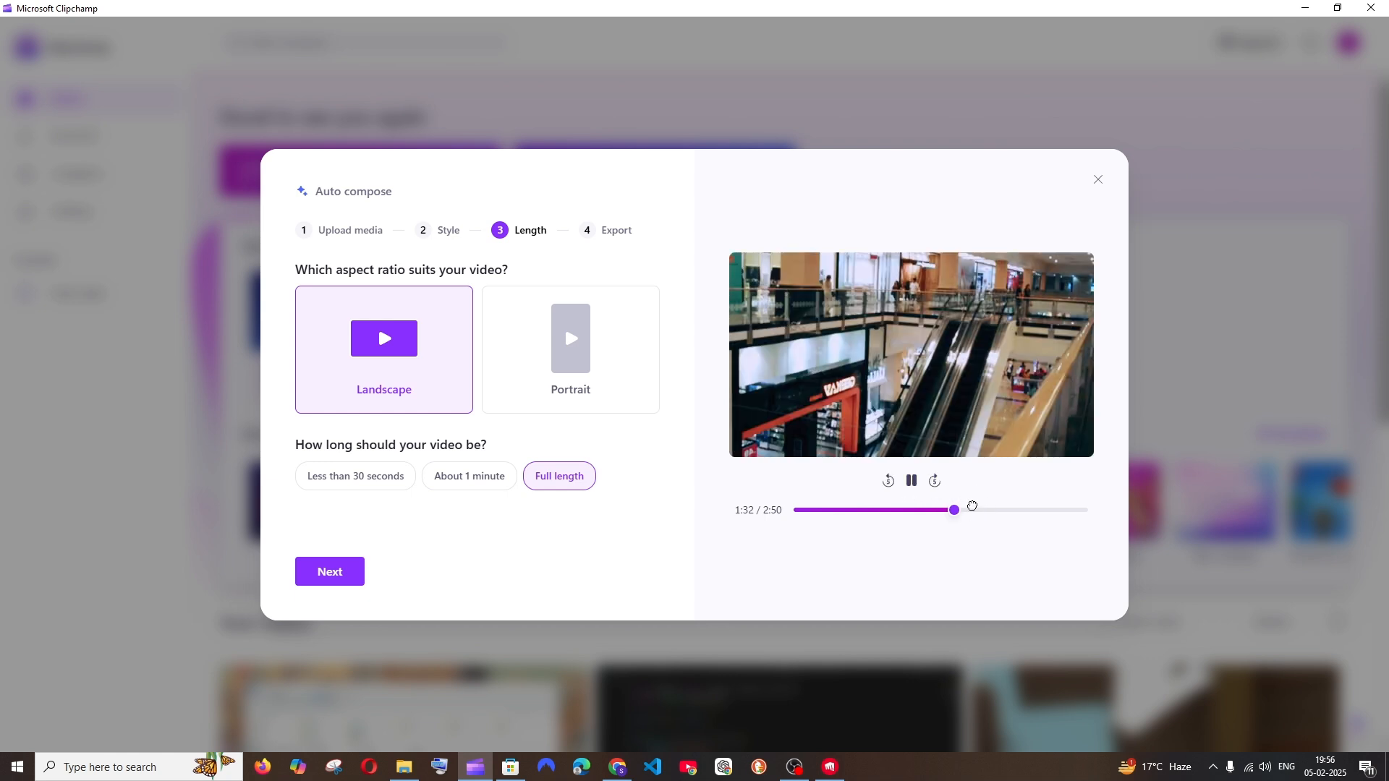
left_click_drag(973, 508, 1052, 510)
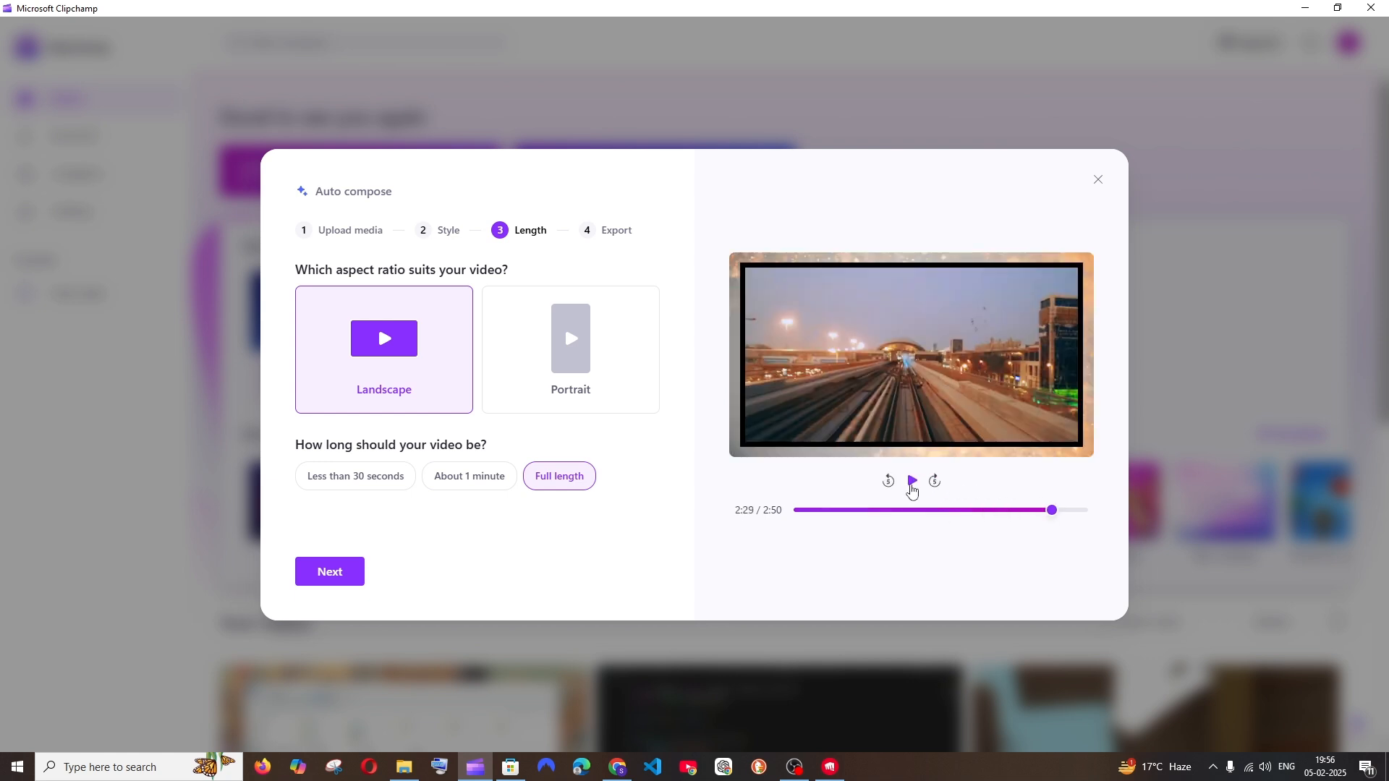
left_click(911, 483)
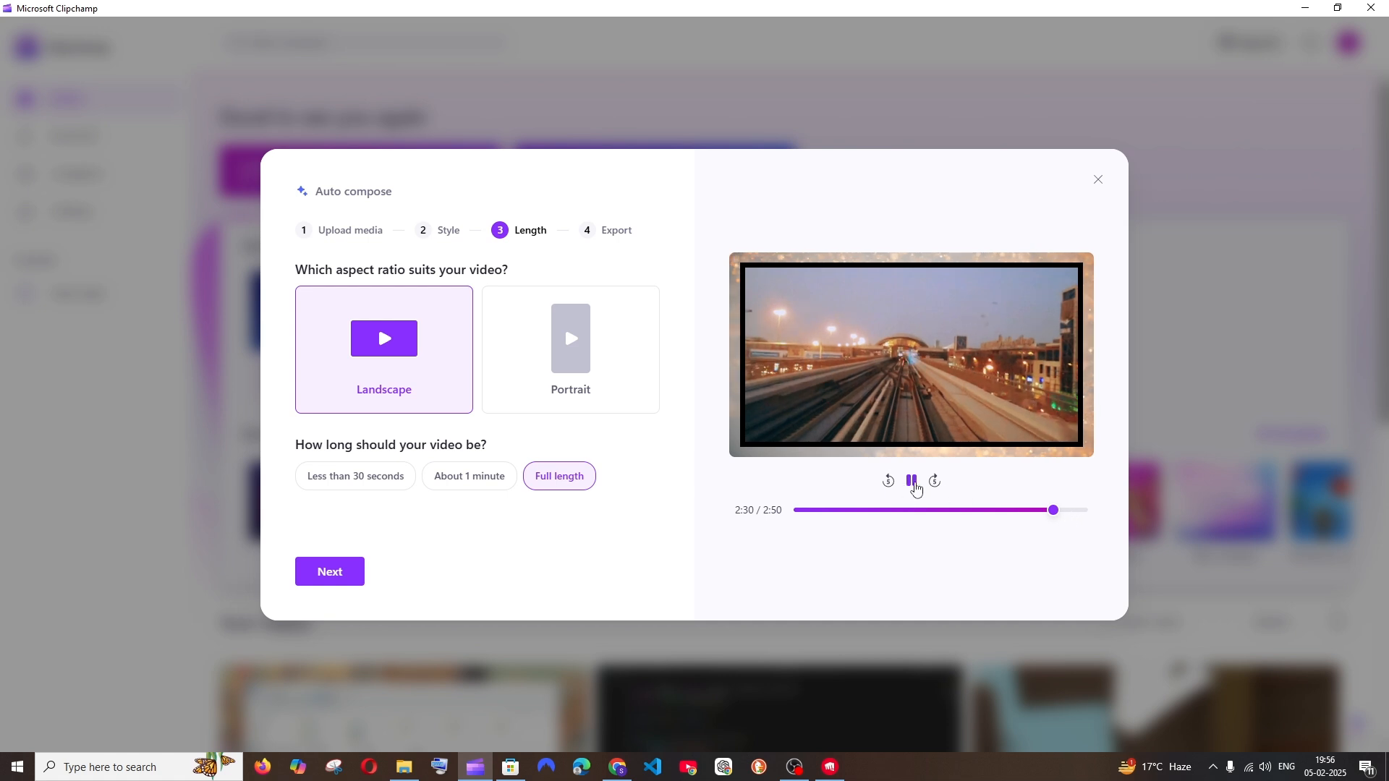
left_click(913, 484)
left_click(913, 483)
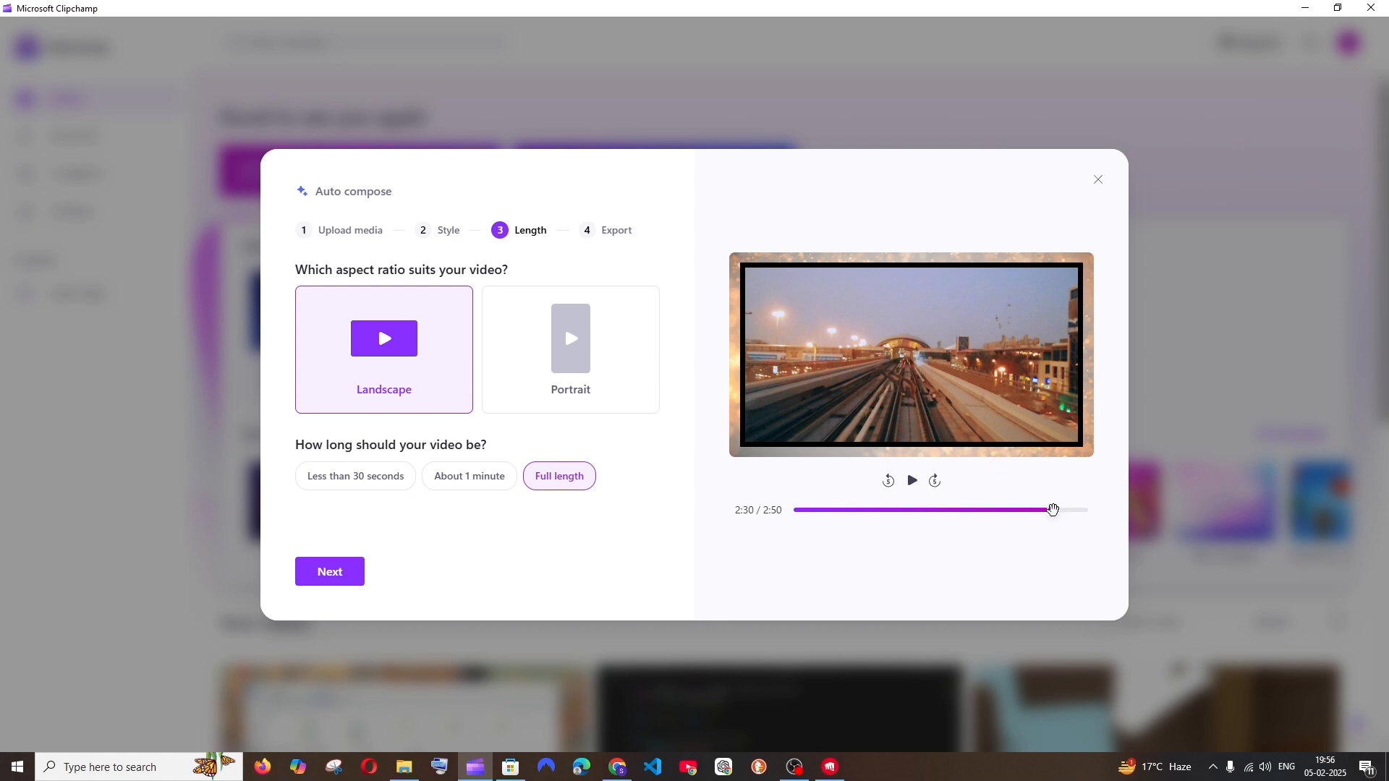
left_click_drag(868, 508, 804, 510)
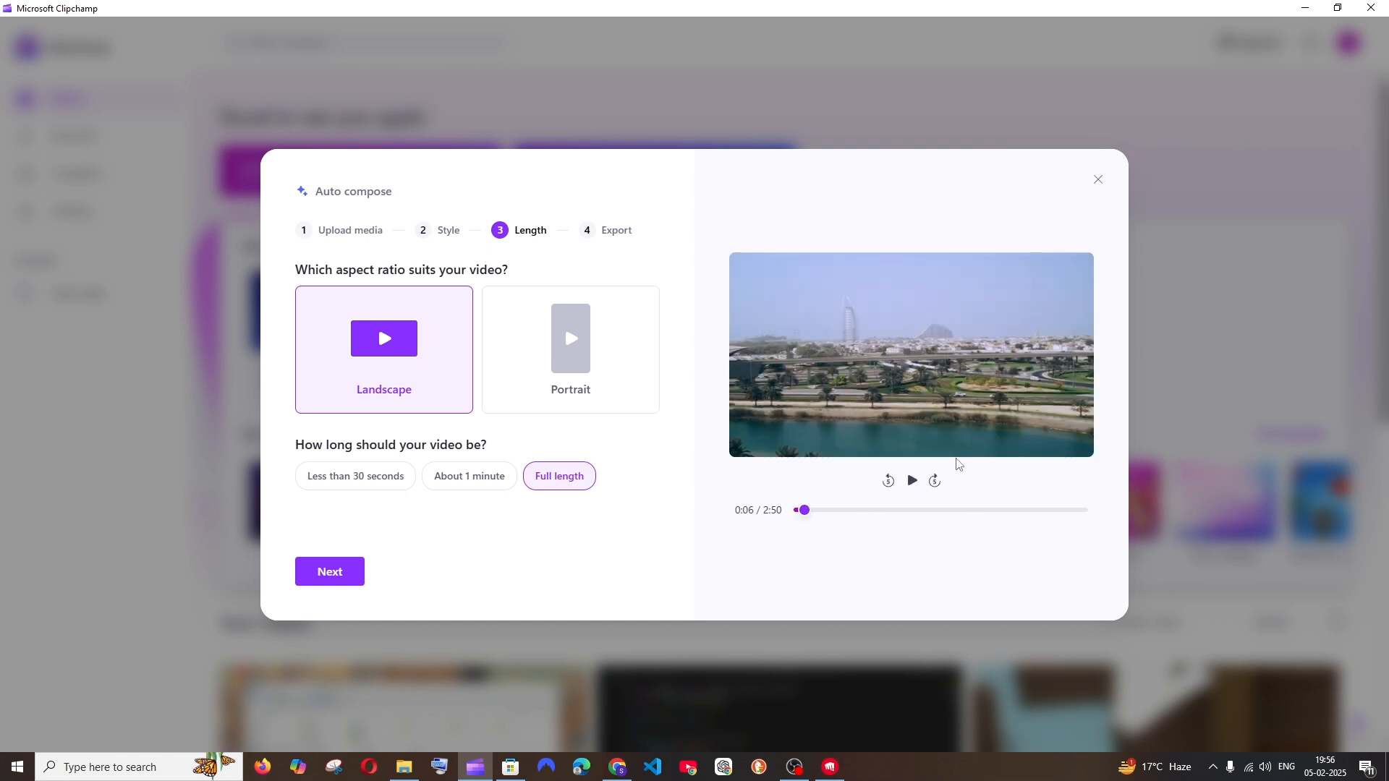
Continue to the export stage, set the soundtrack to No music and export the video
left_click(344, 572)
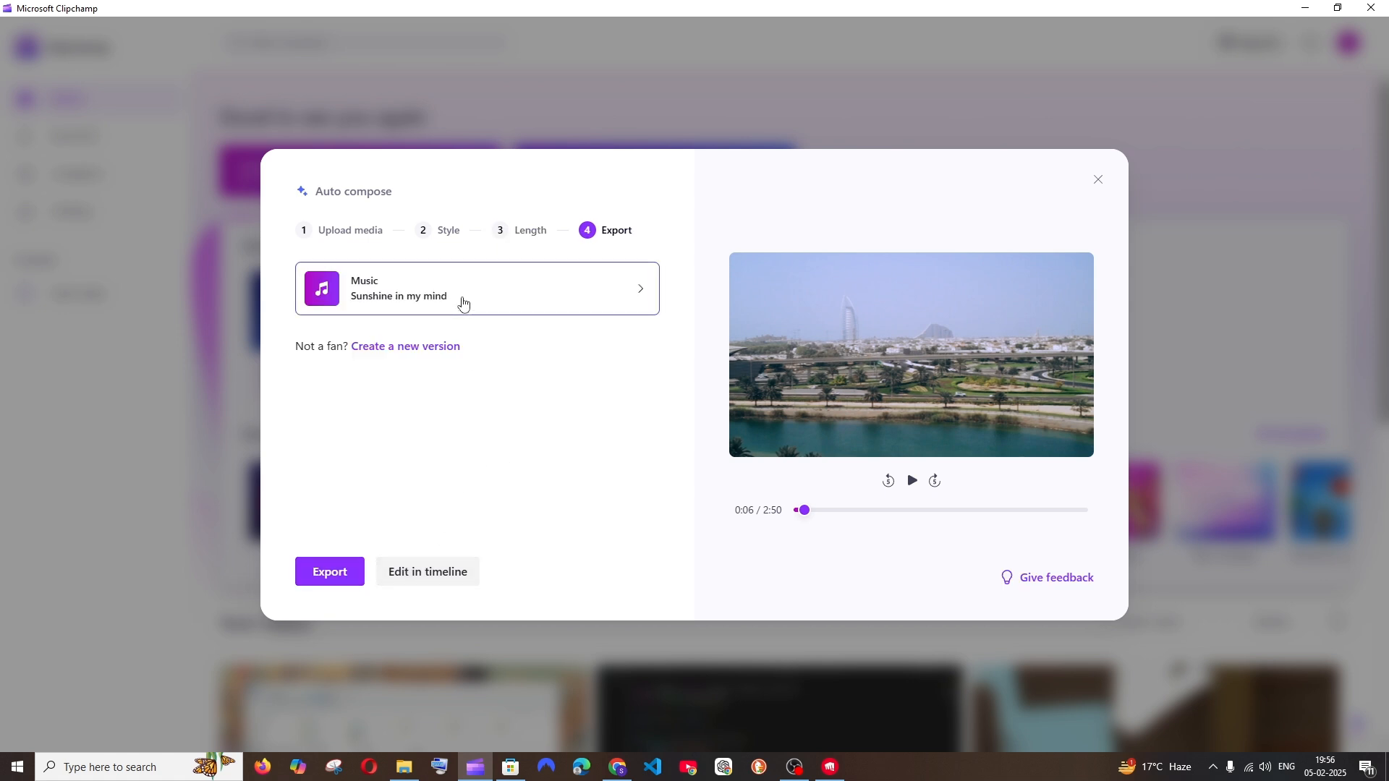
left_click(463, 302)
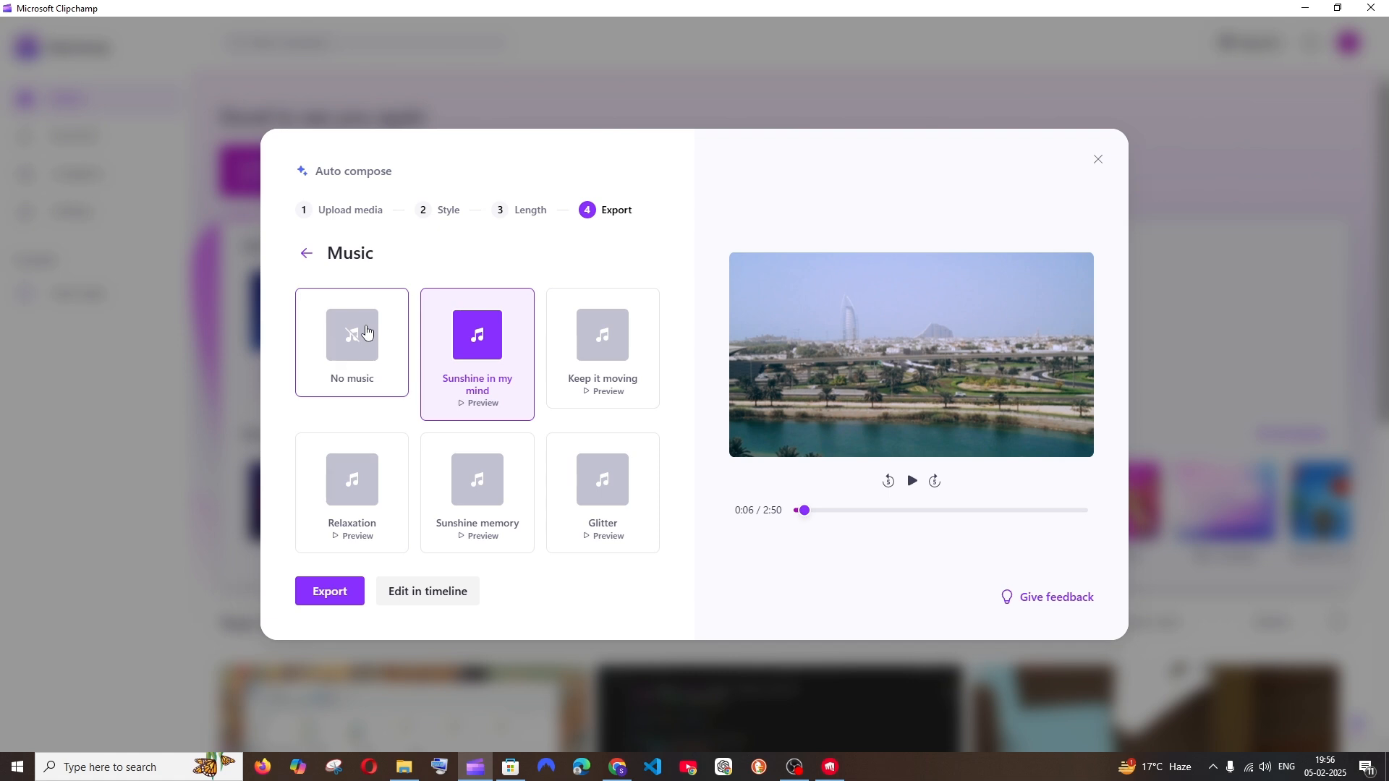
left_click(366, 332)
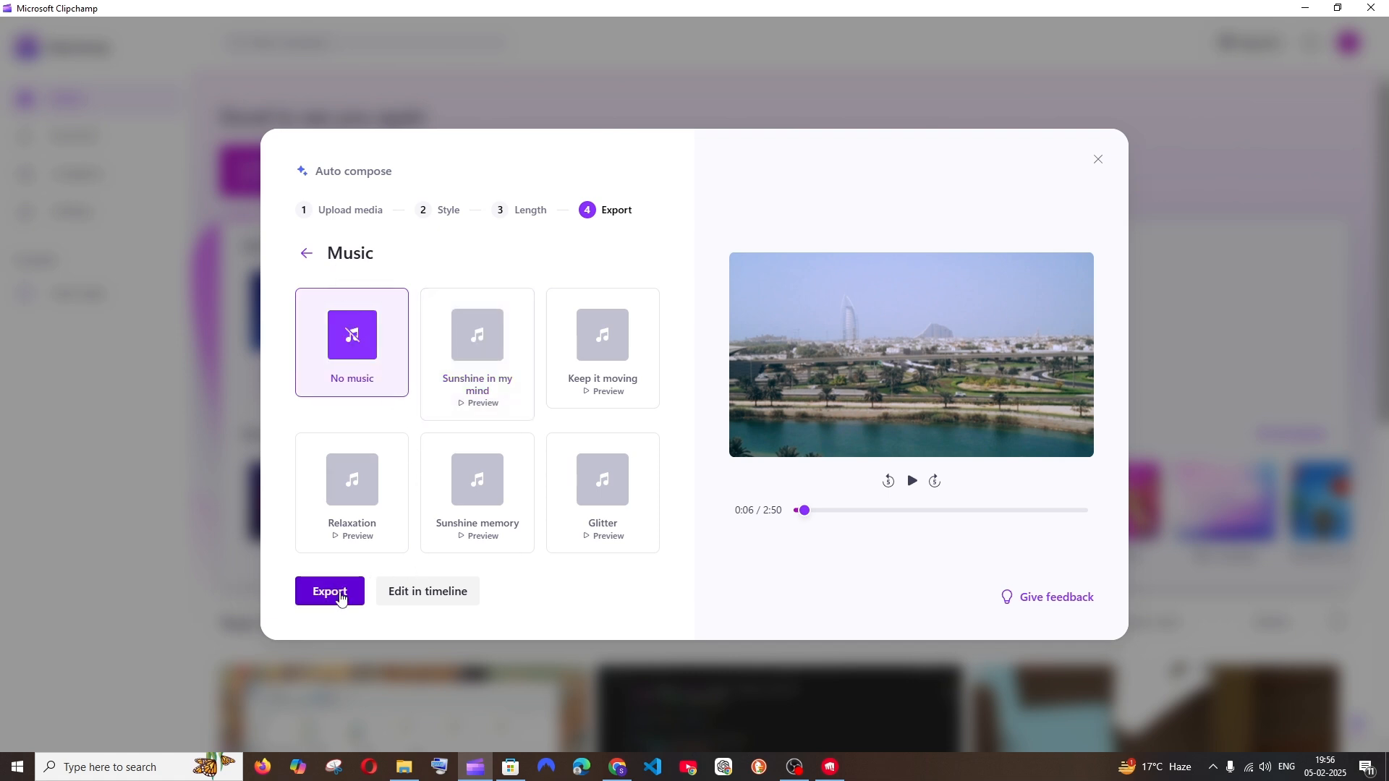
left_click(339, 594)
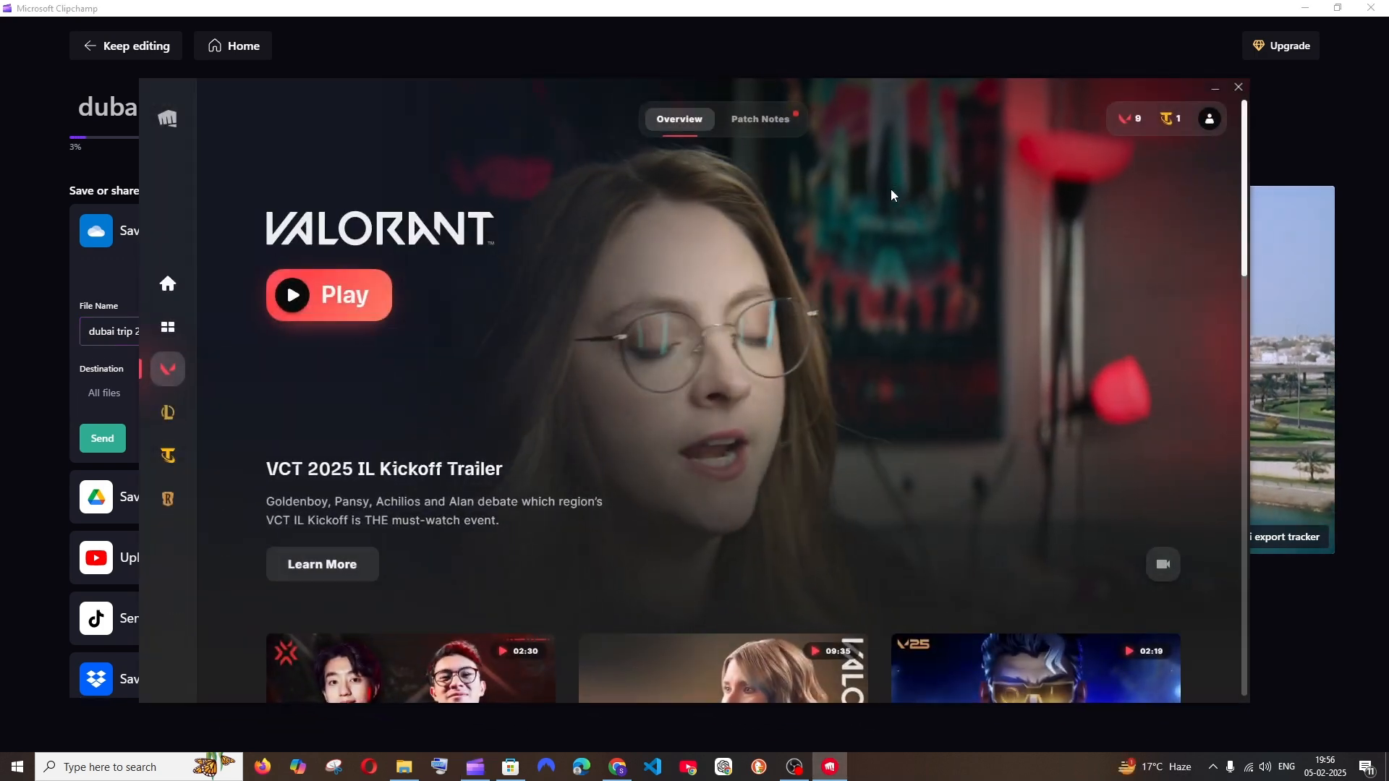
Cancel the running export and return to editing the Dubai trip video in the timeline
left_click(90, 45)
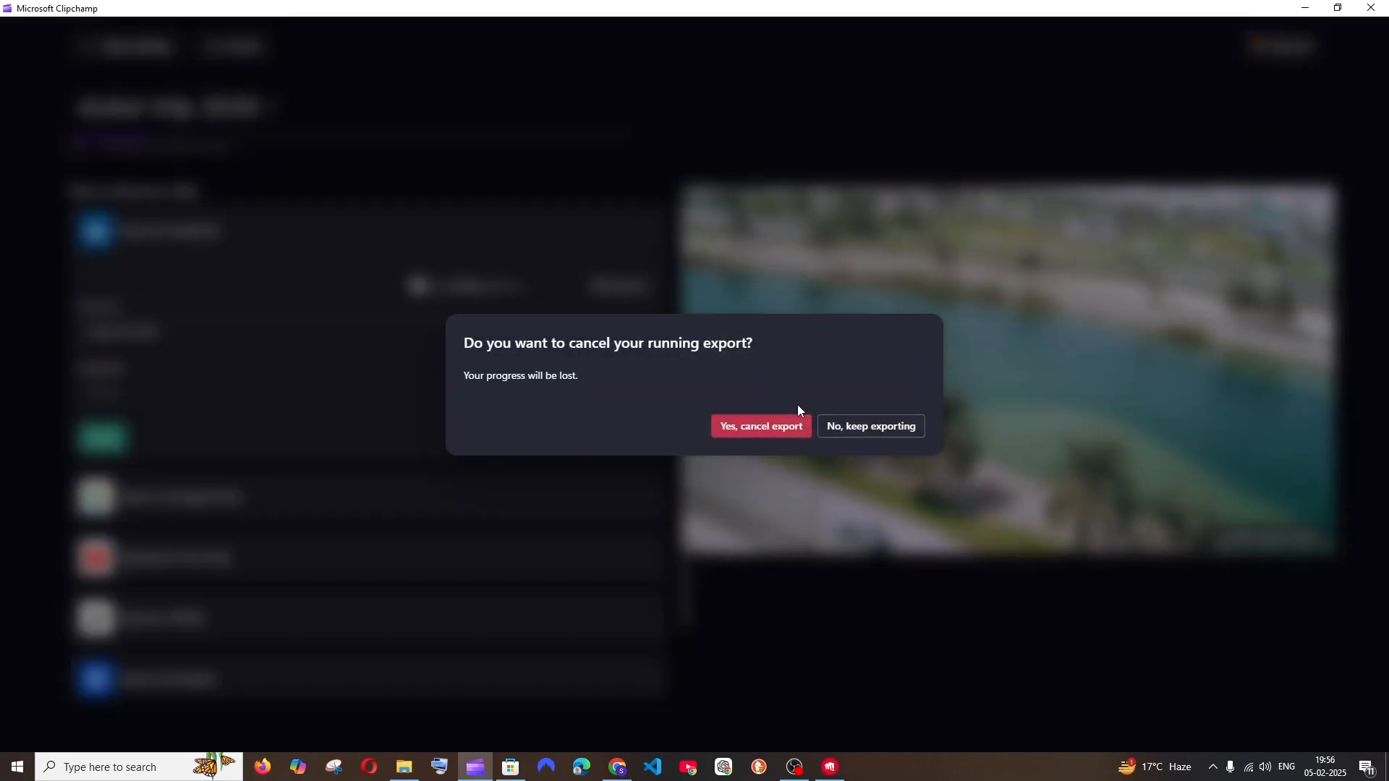
left_click(768, 427)
left_click(123, 48)
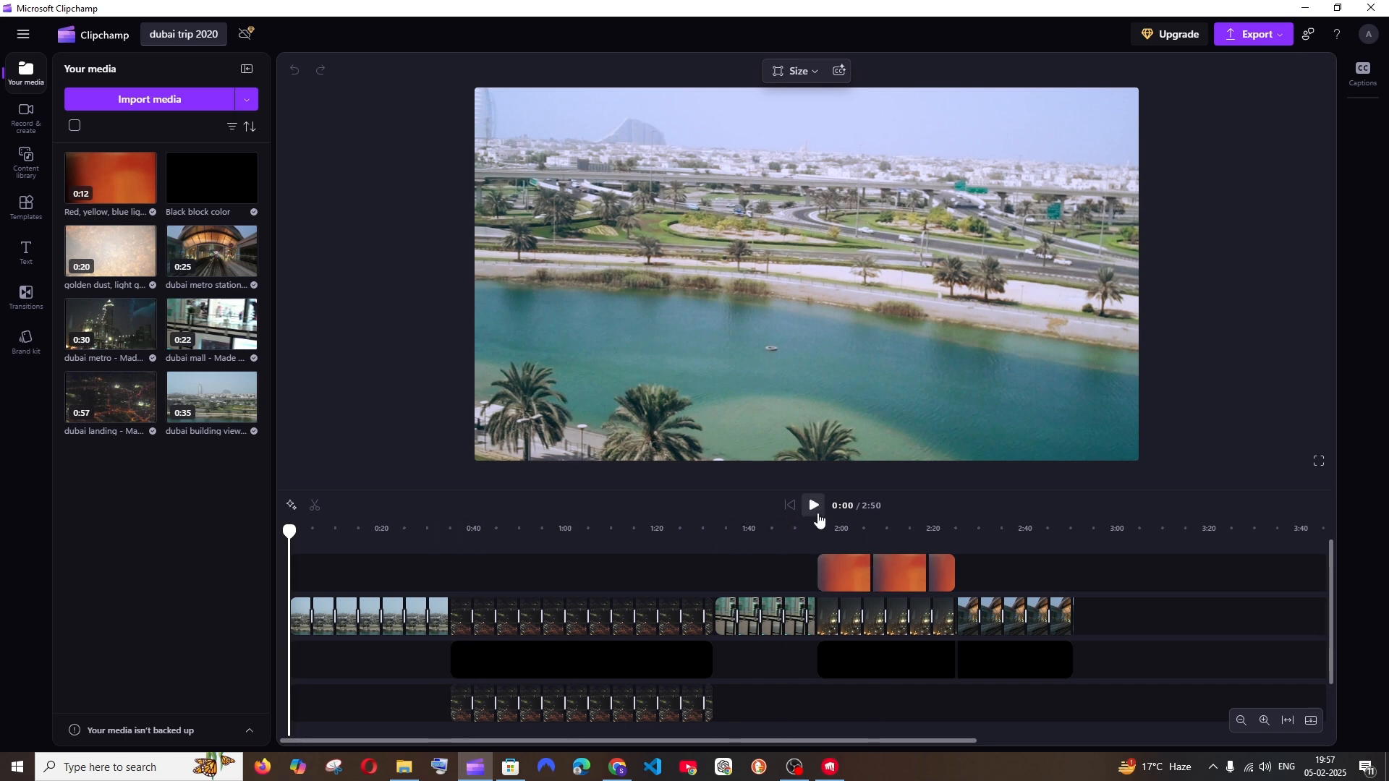
Play sections of the timeline from the start and around 1:08, 1:40 and 1:53 to examine the composed clips and overlays
key("space")
key("space")
left_click(606, 571)
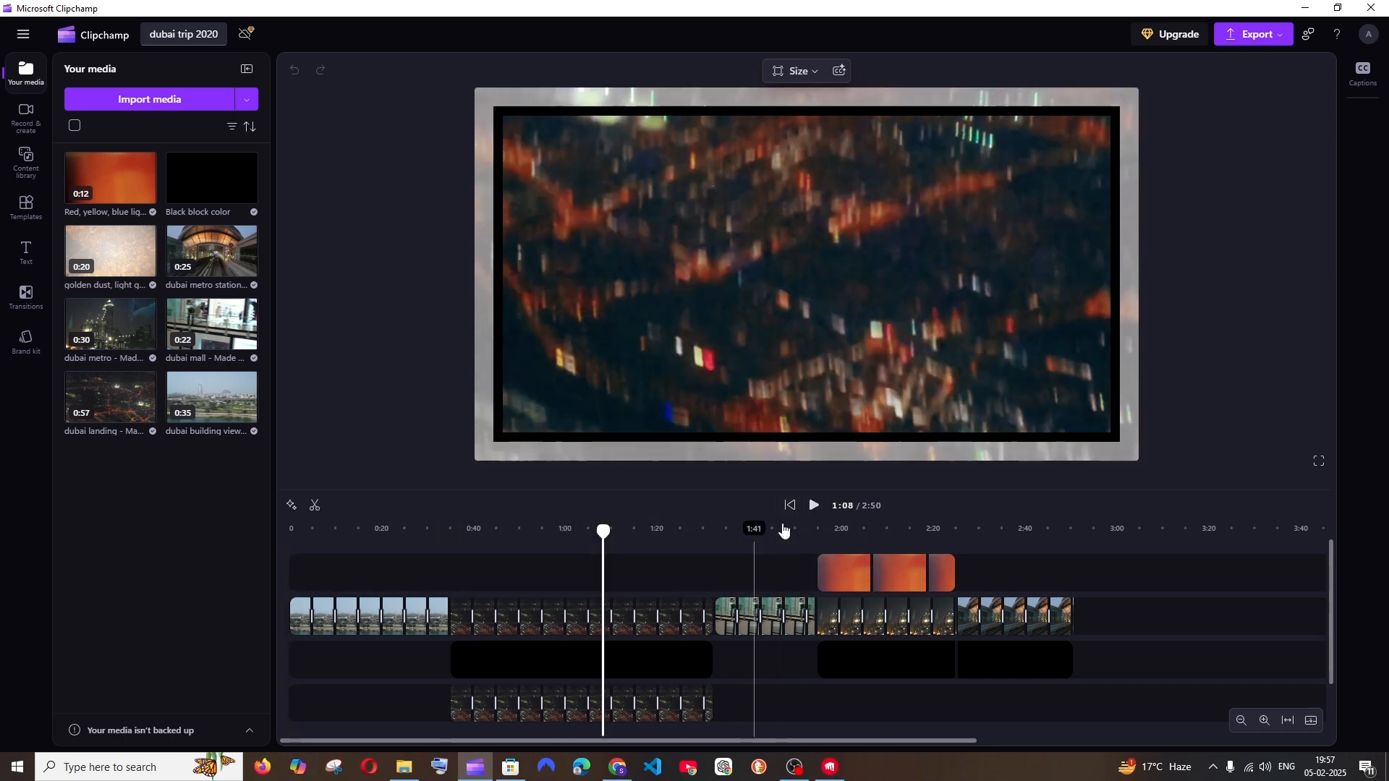
left_click(814, 506)
left_click(749, 570)
left_click(813, 507)
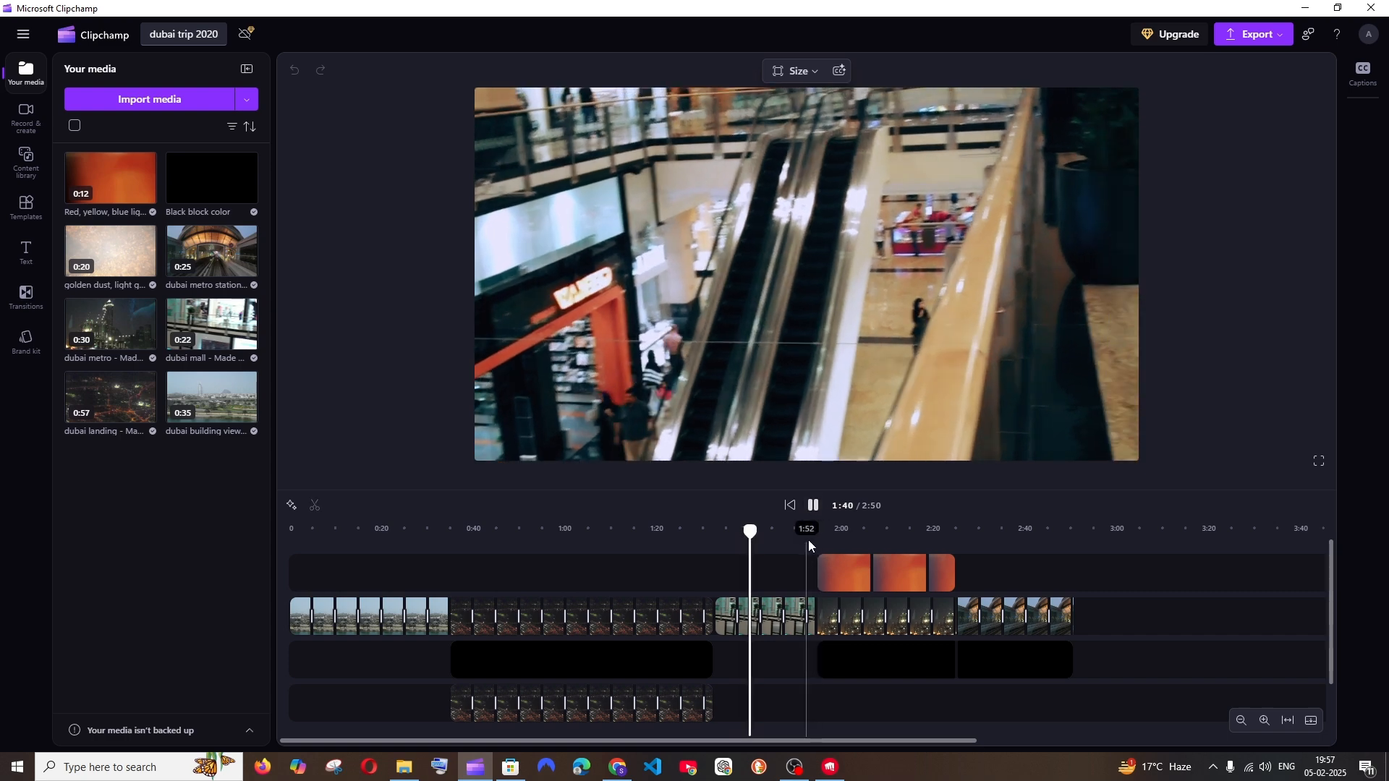
left_click(807, 536)
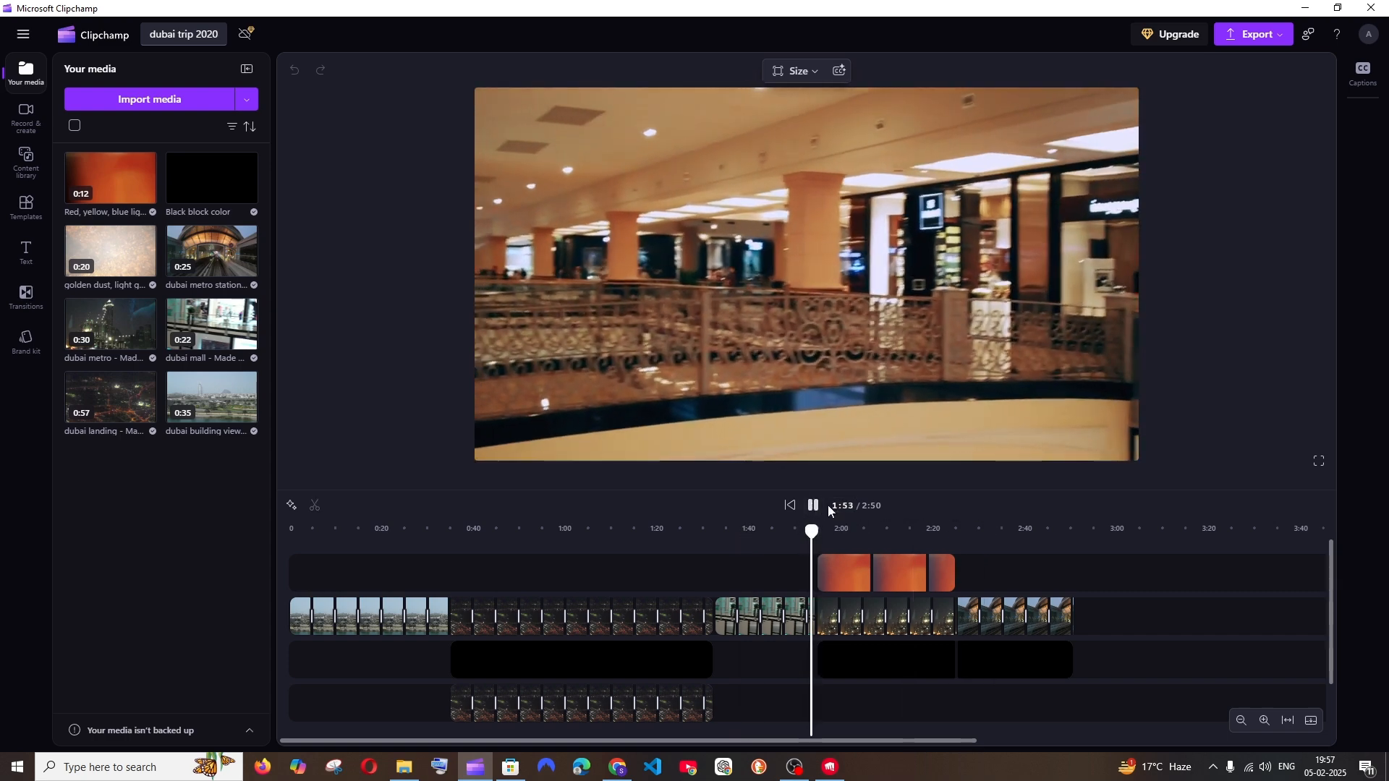
left_click(813, 505)
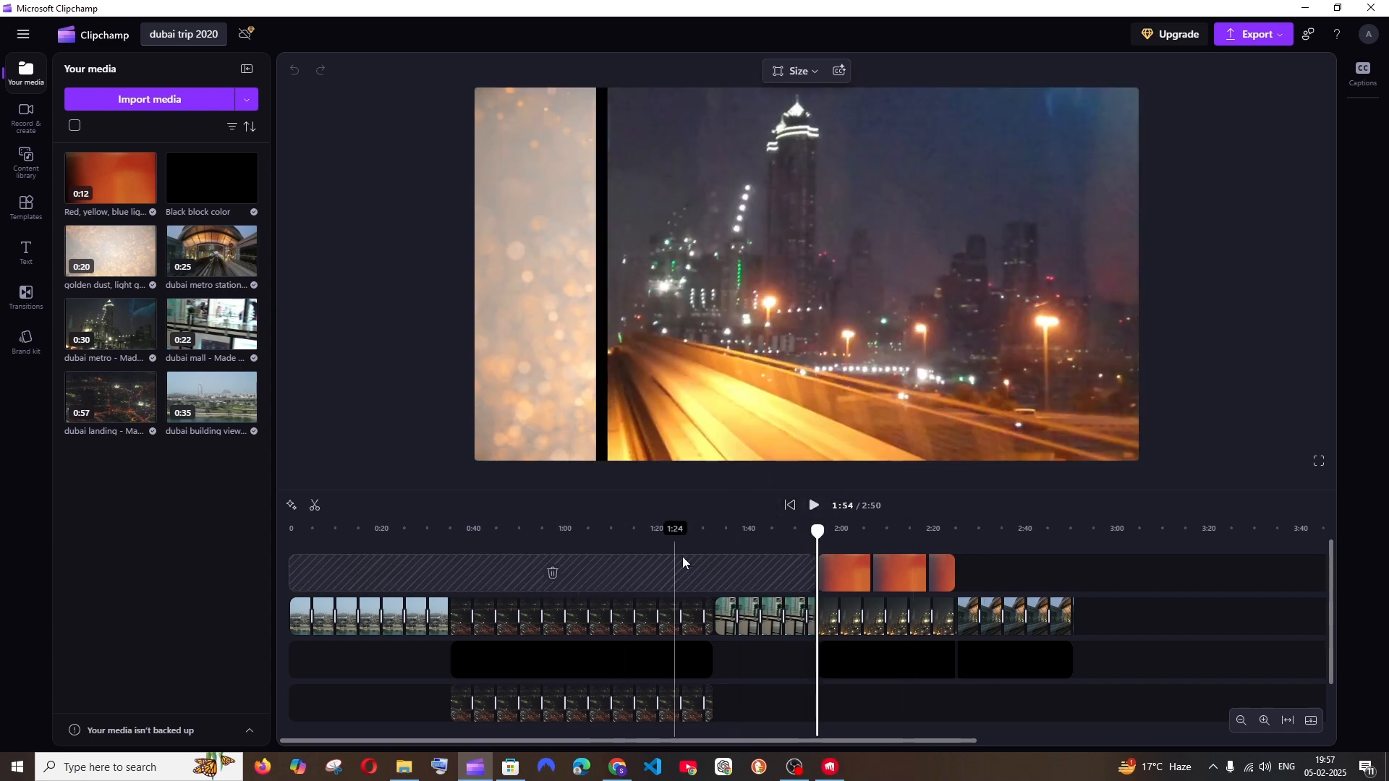
left_click(814, 507)
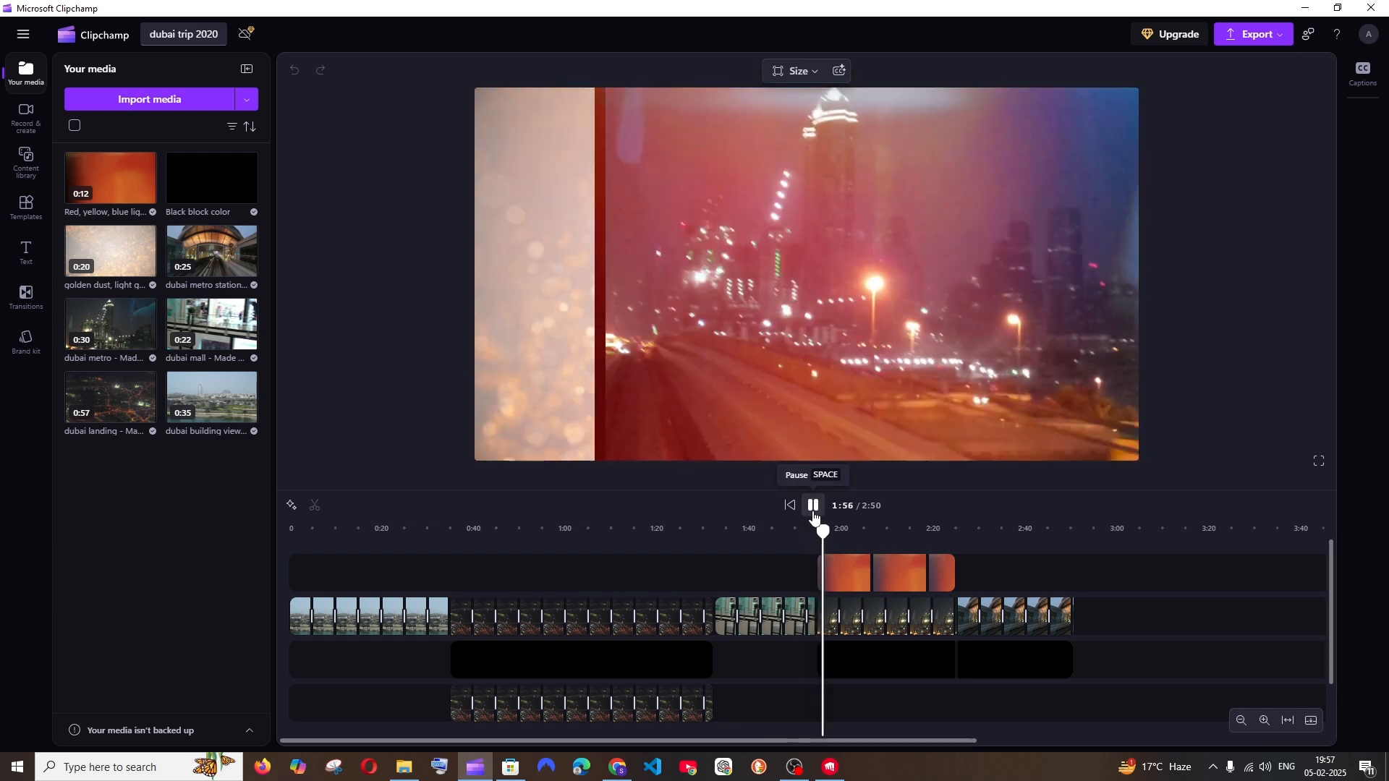
left_click(813, 506)
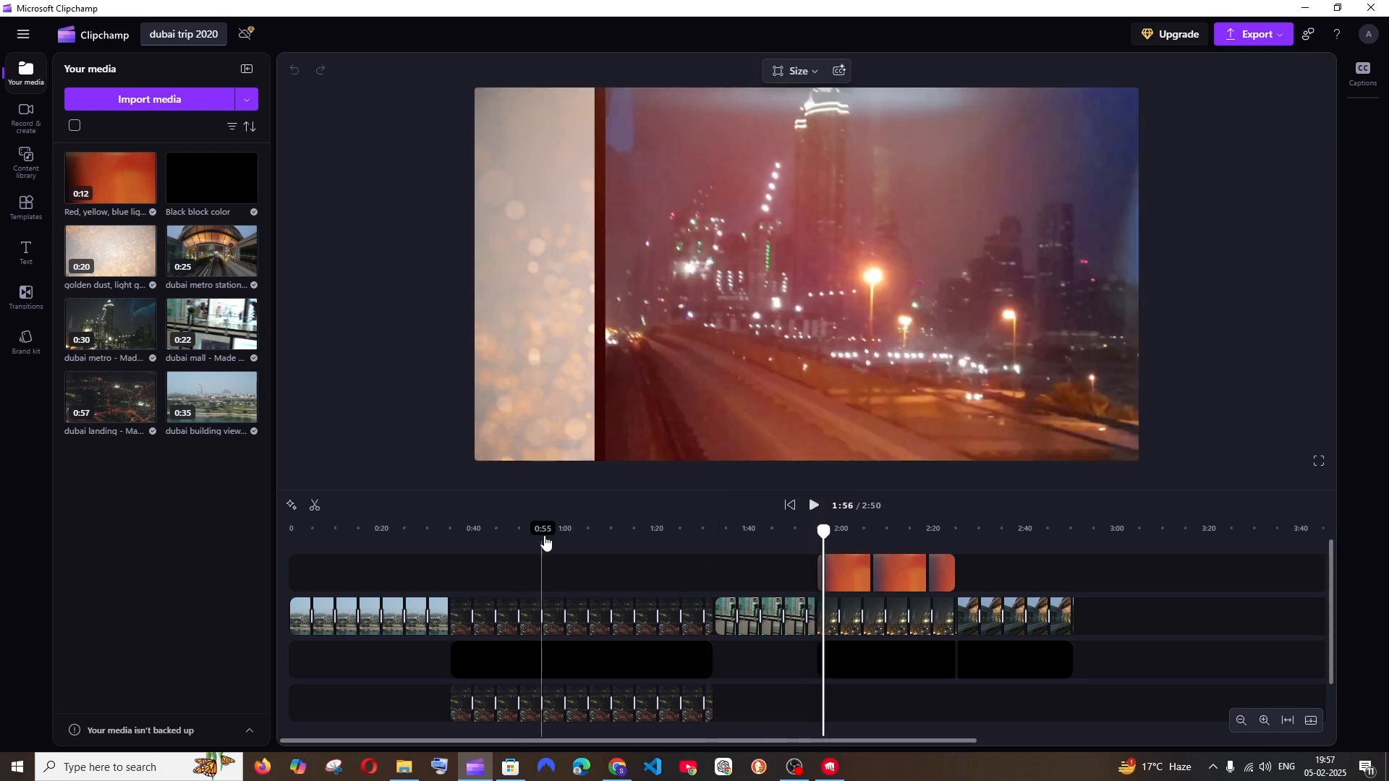